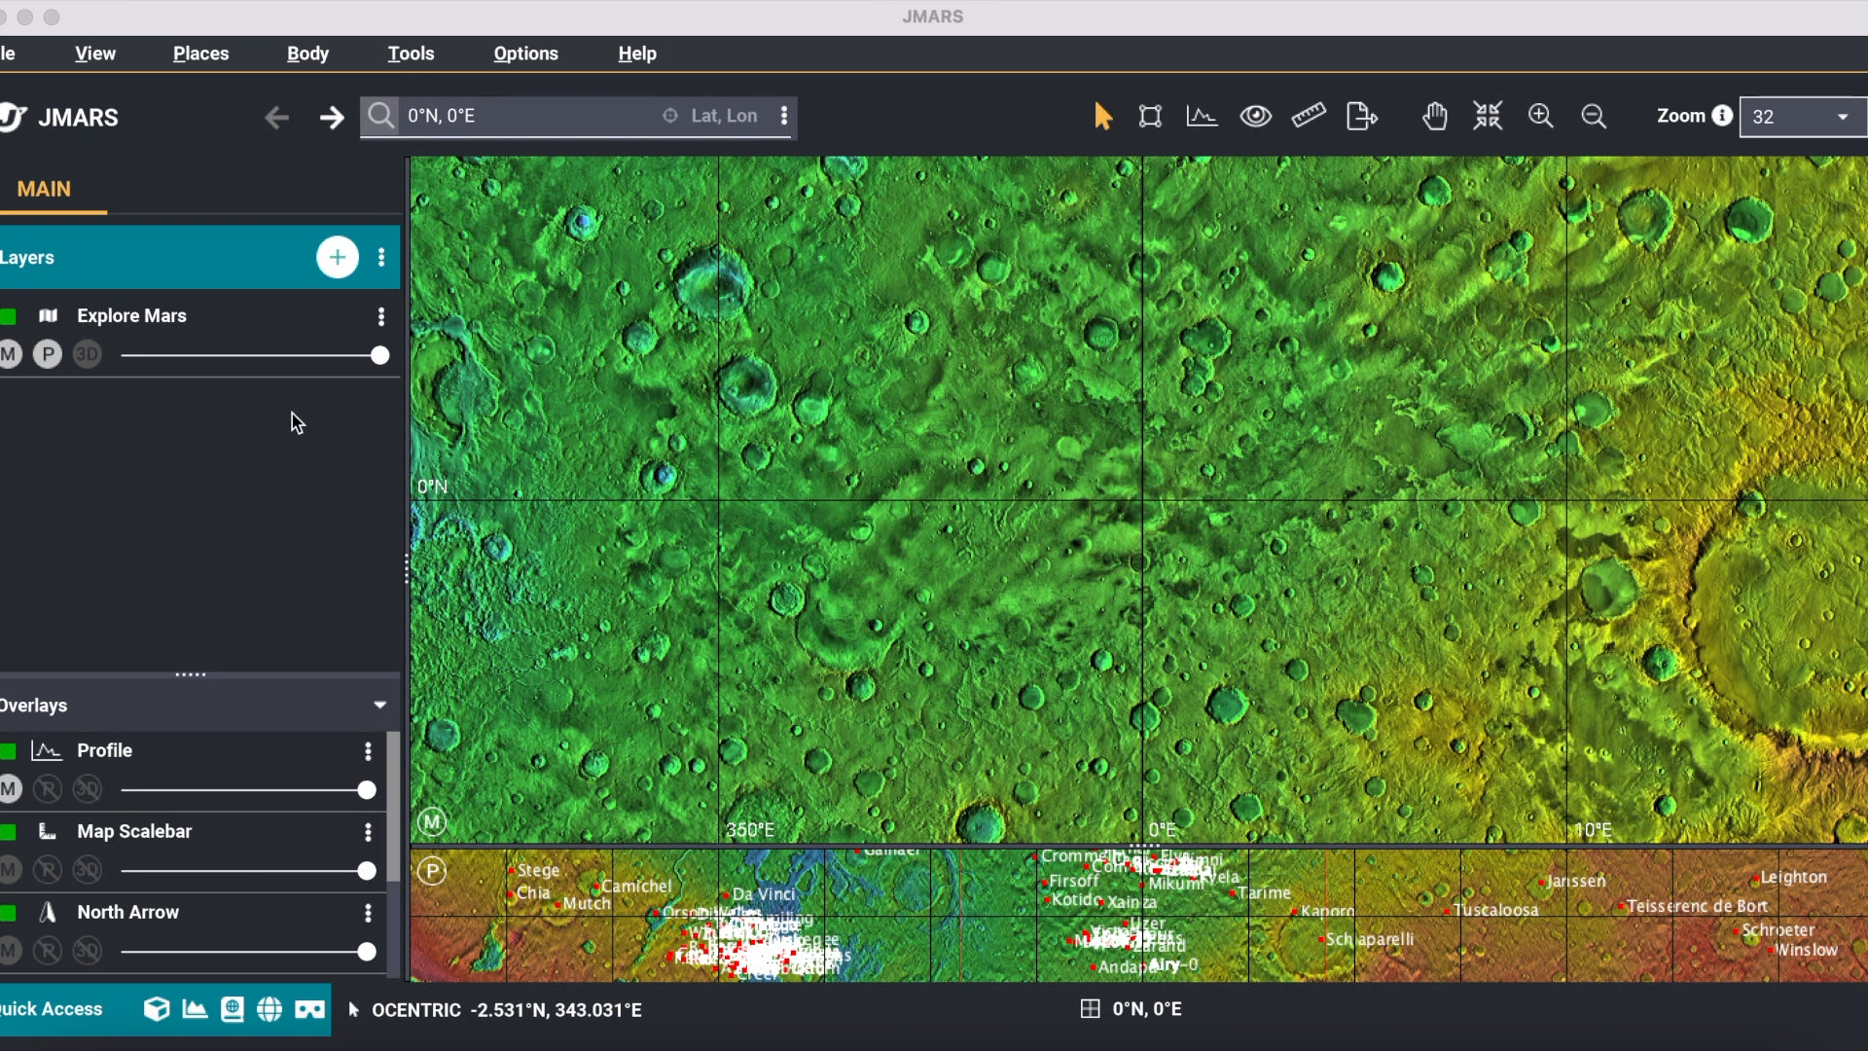
Add a CTX Stamps layer found with the keyword "ctx", with its longitude and latitude limited to the bounds of the main view.
{"action": "left_click", "coordinate": [337, 259]}
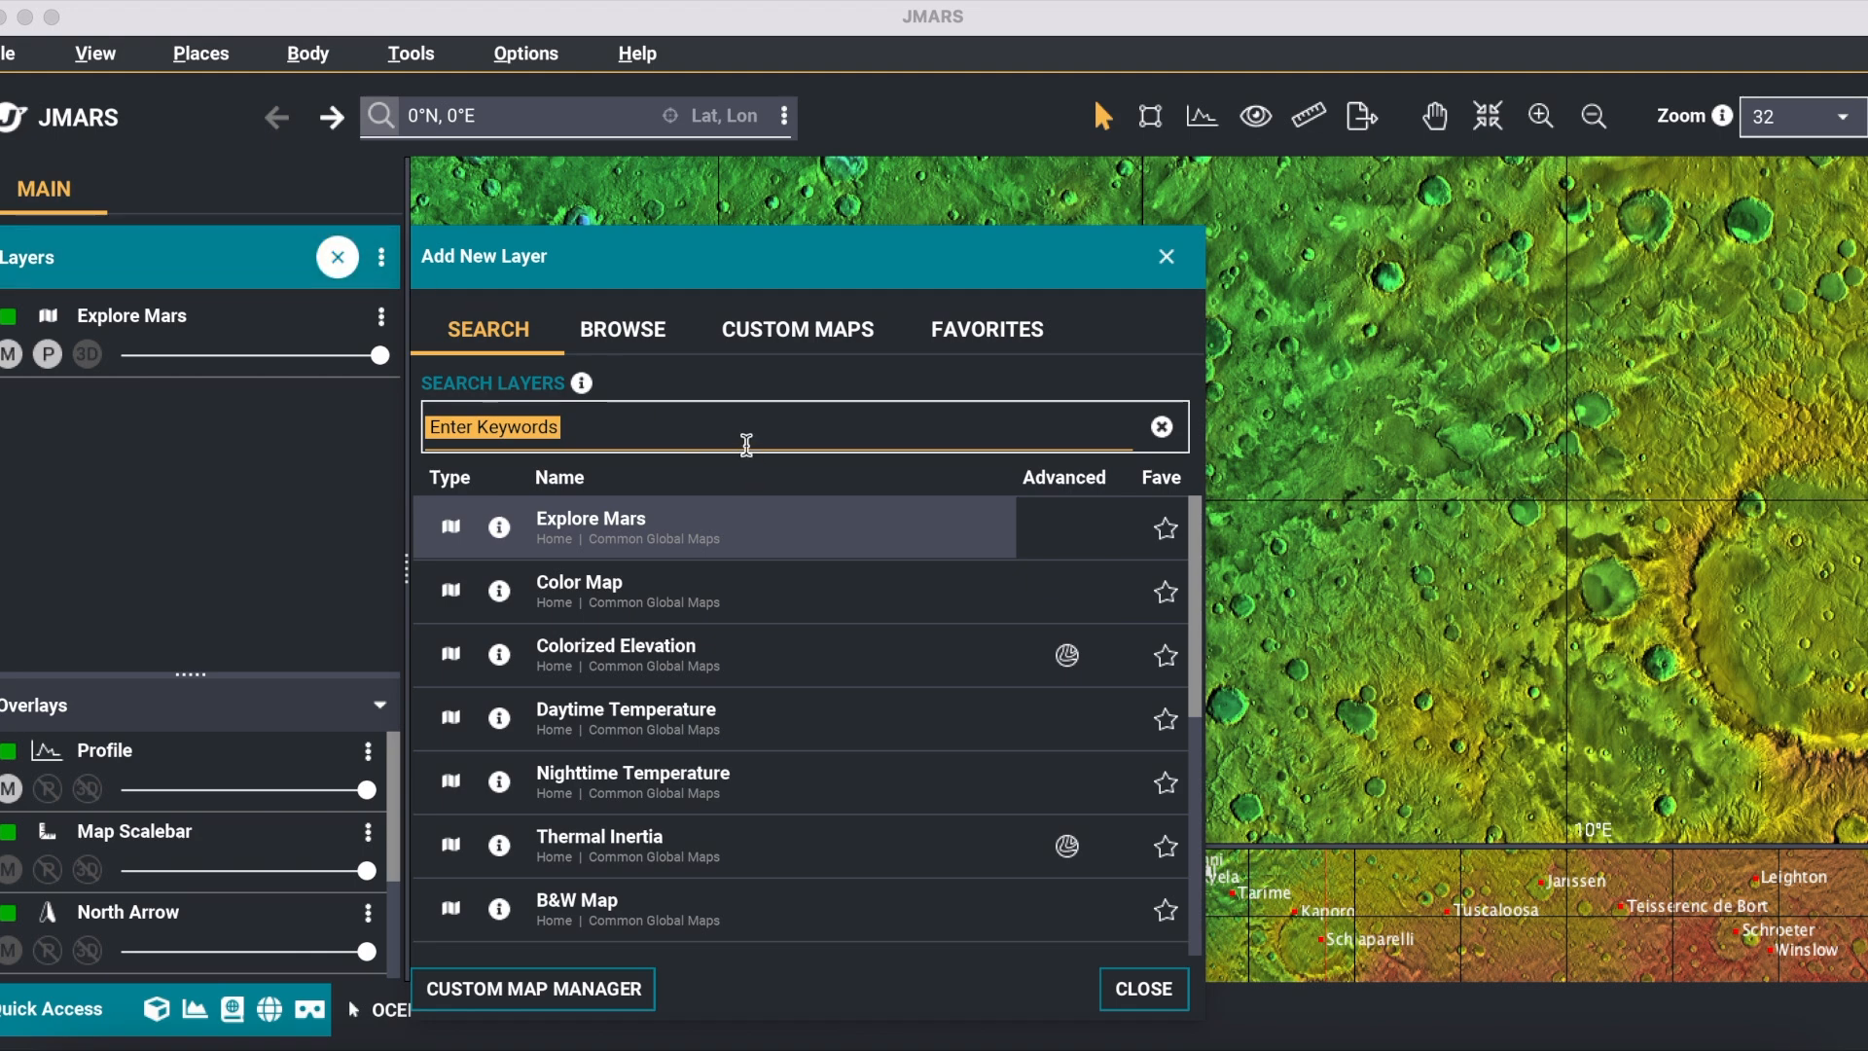
{"action": "left_click", "coordinate": [747, 443]}
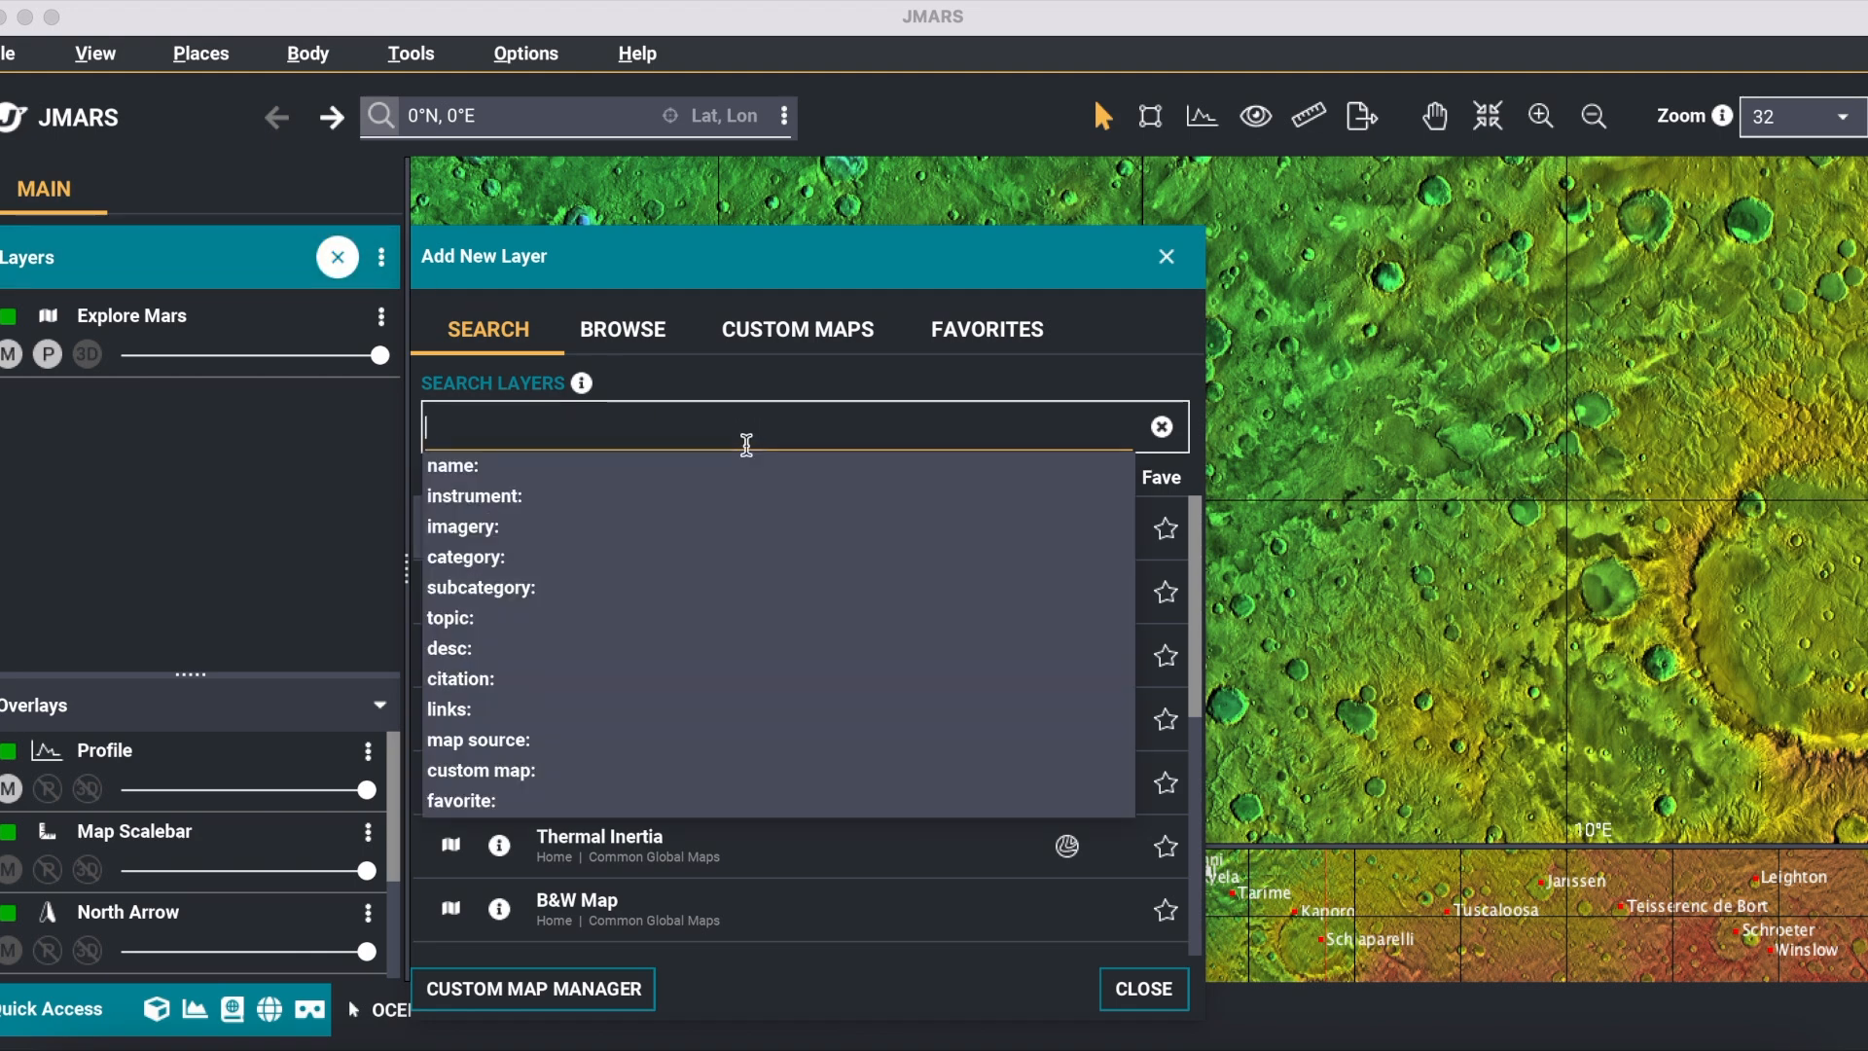
{"action": "type", "text": "ctx"}
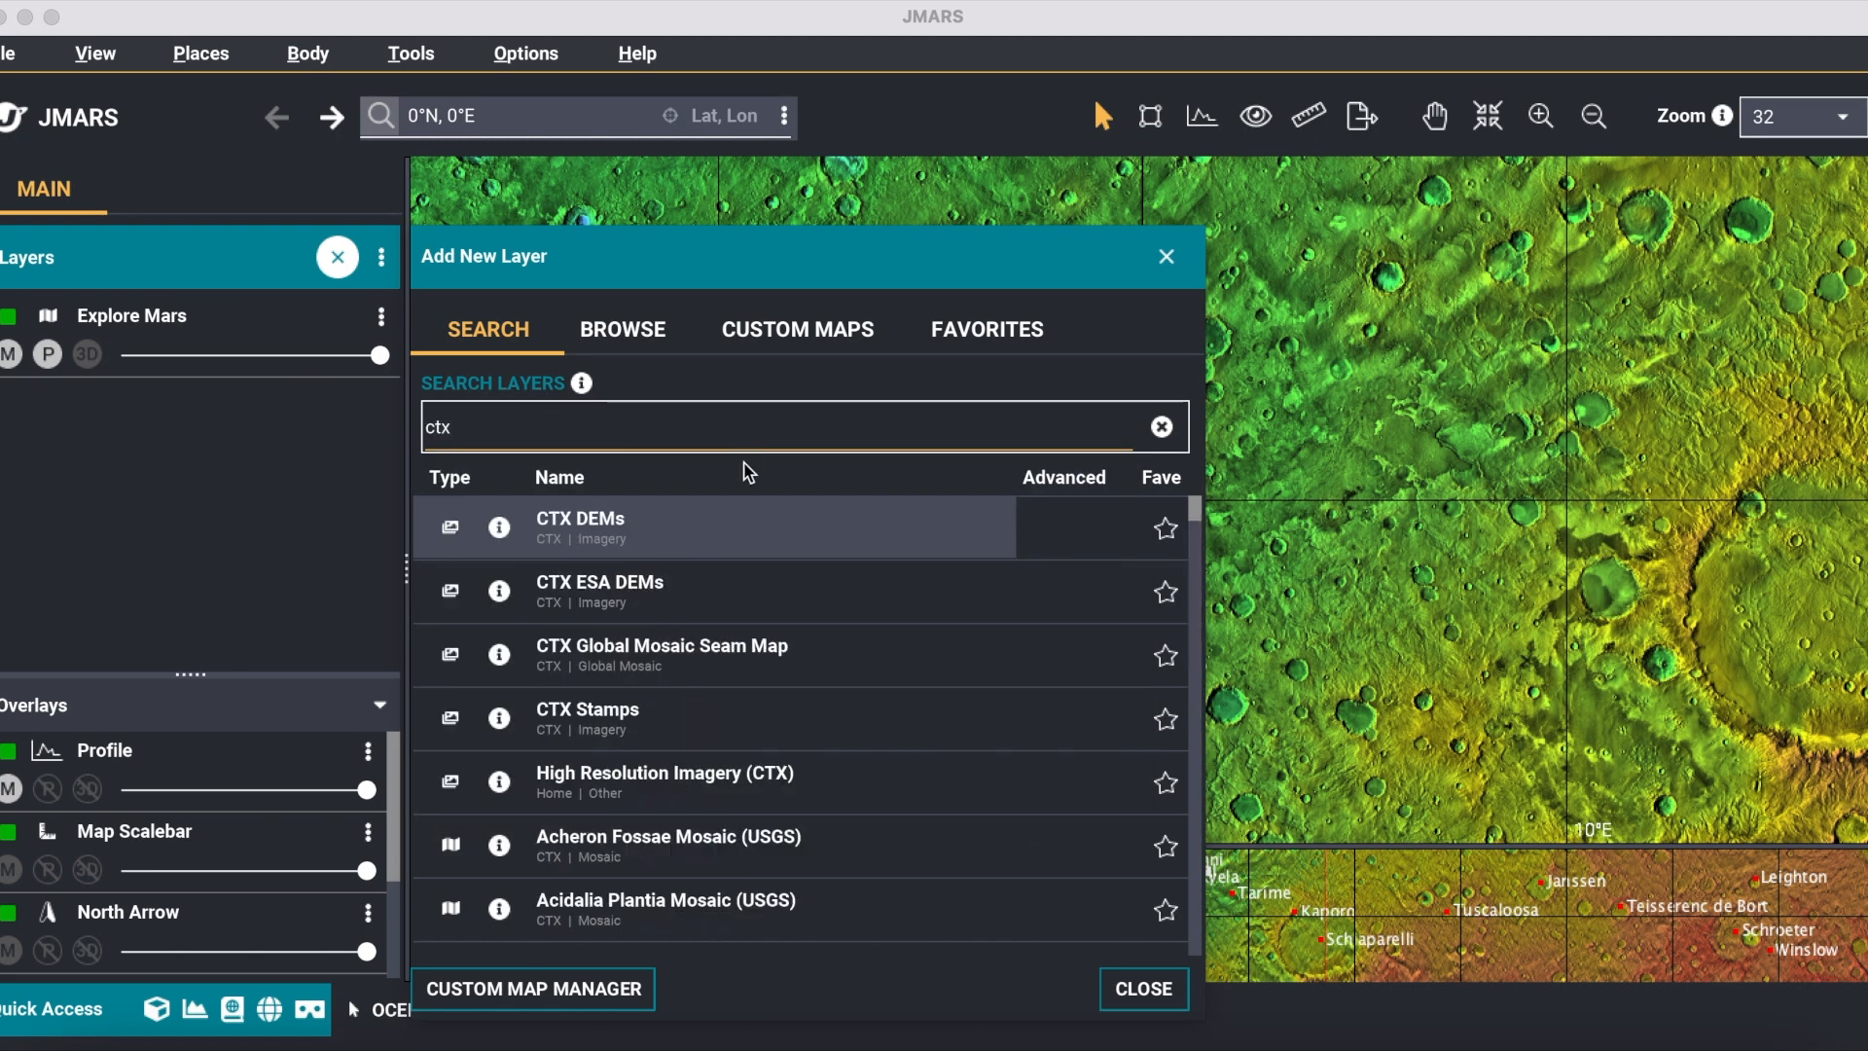
{"action": "left_click", "coordinate": [711, 715]}
{"action": "left_click", "coordinate": [715, 724]}
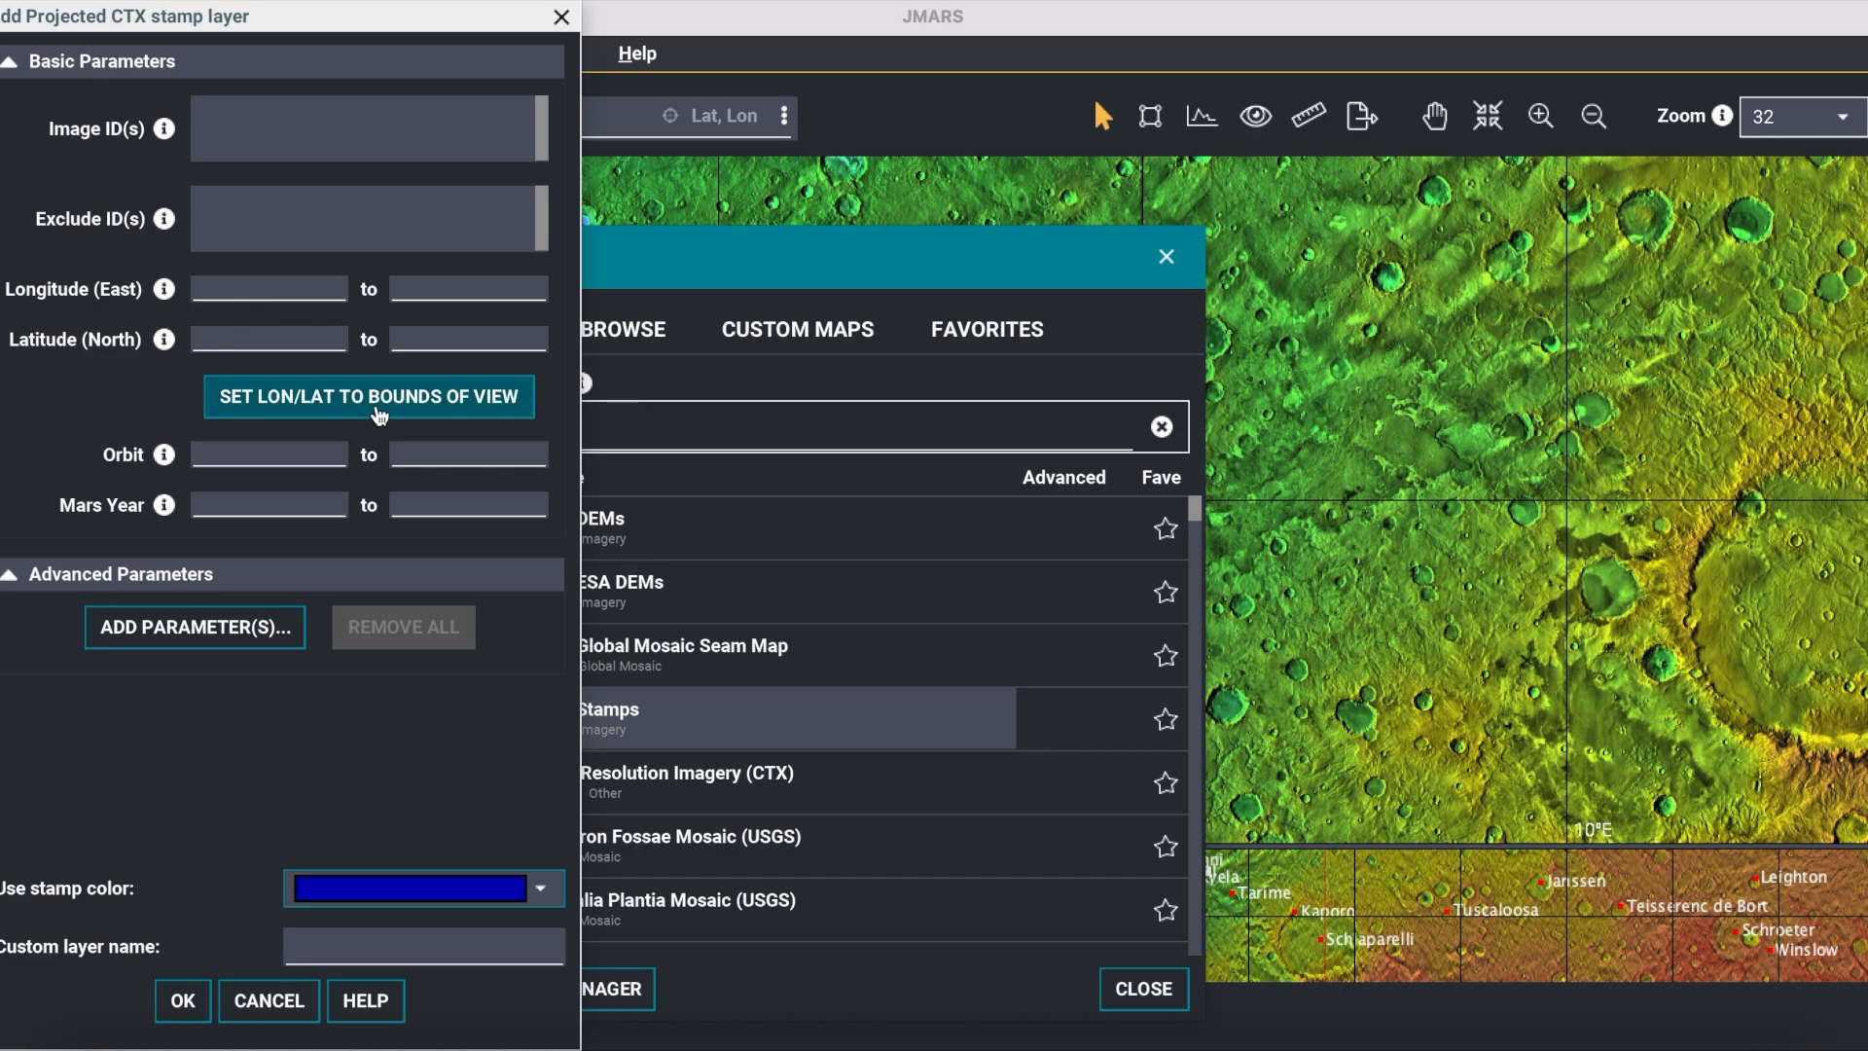
{"action": "left_click", "coordinate": [378, 416]}
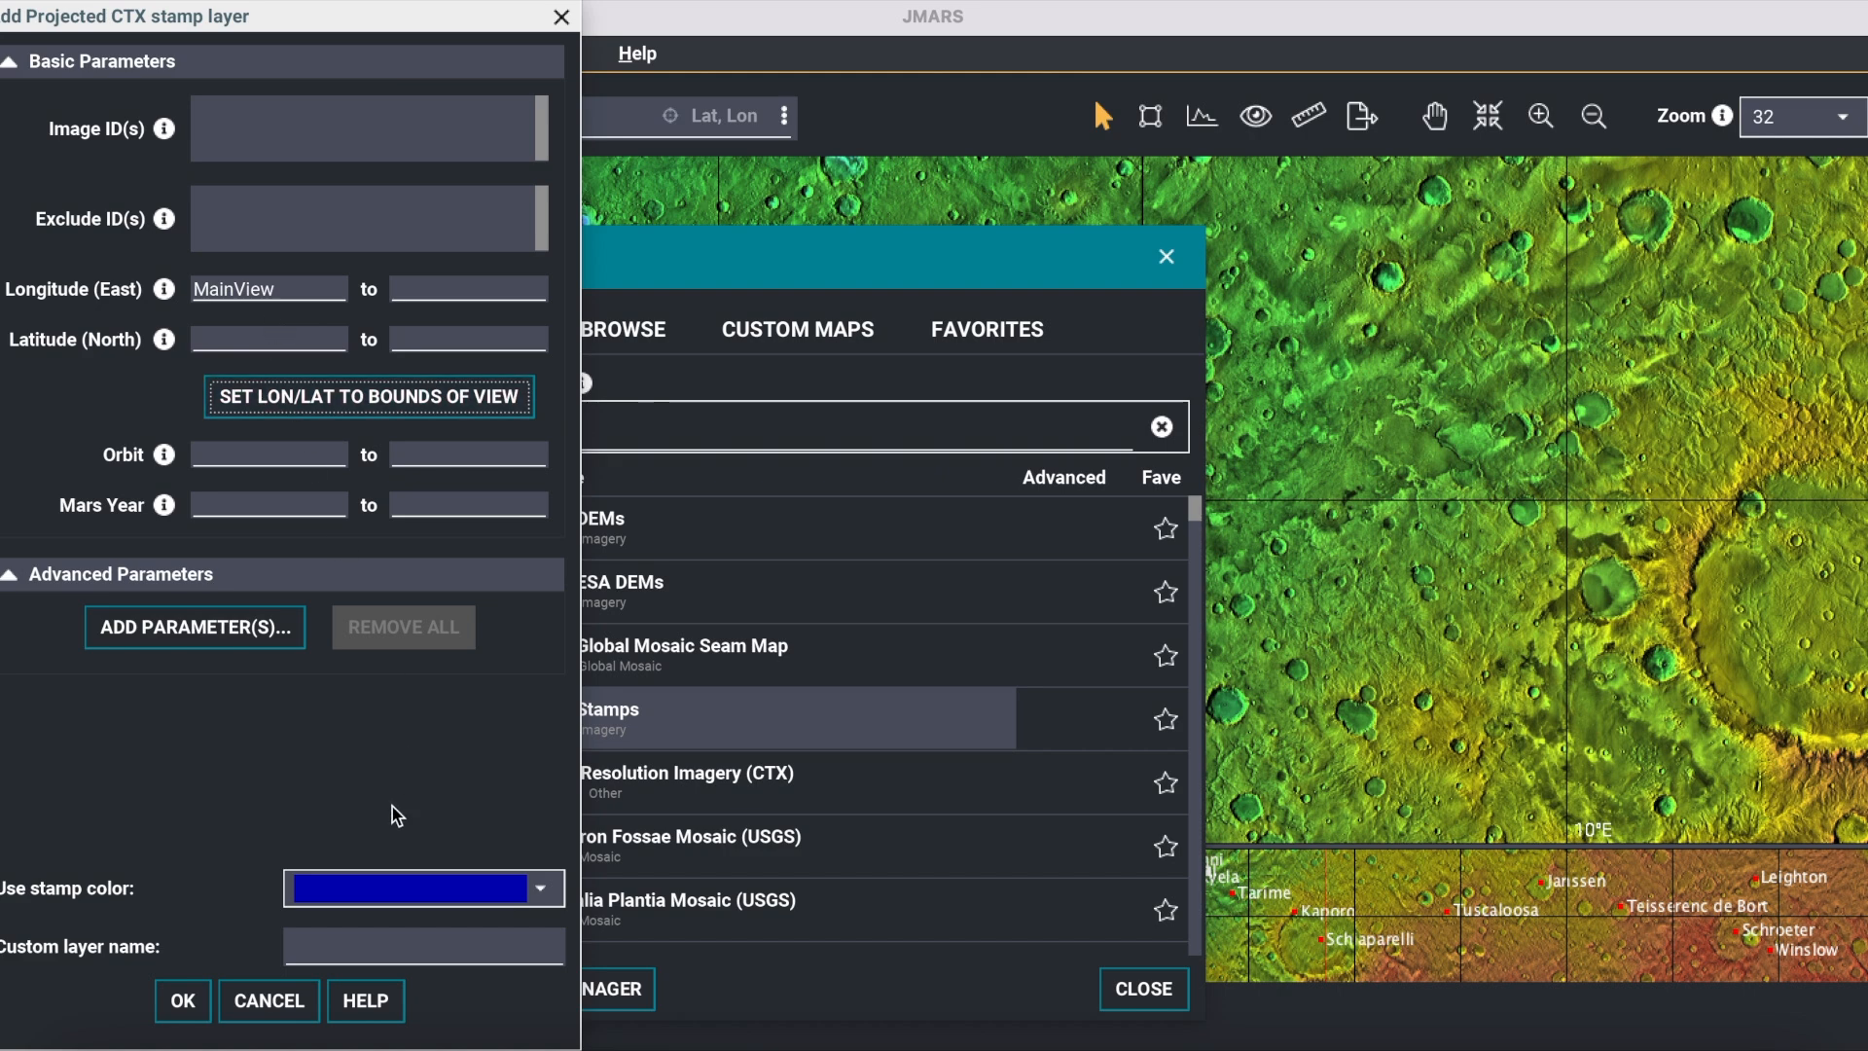
{"action": "left_click", "coordinate": [183, 1007]}
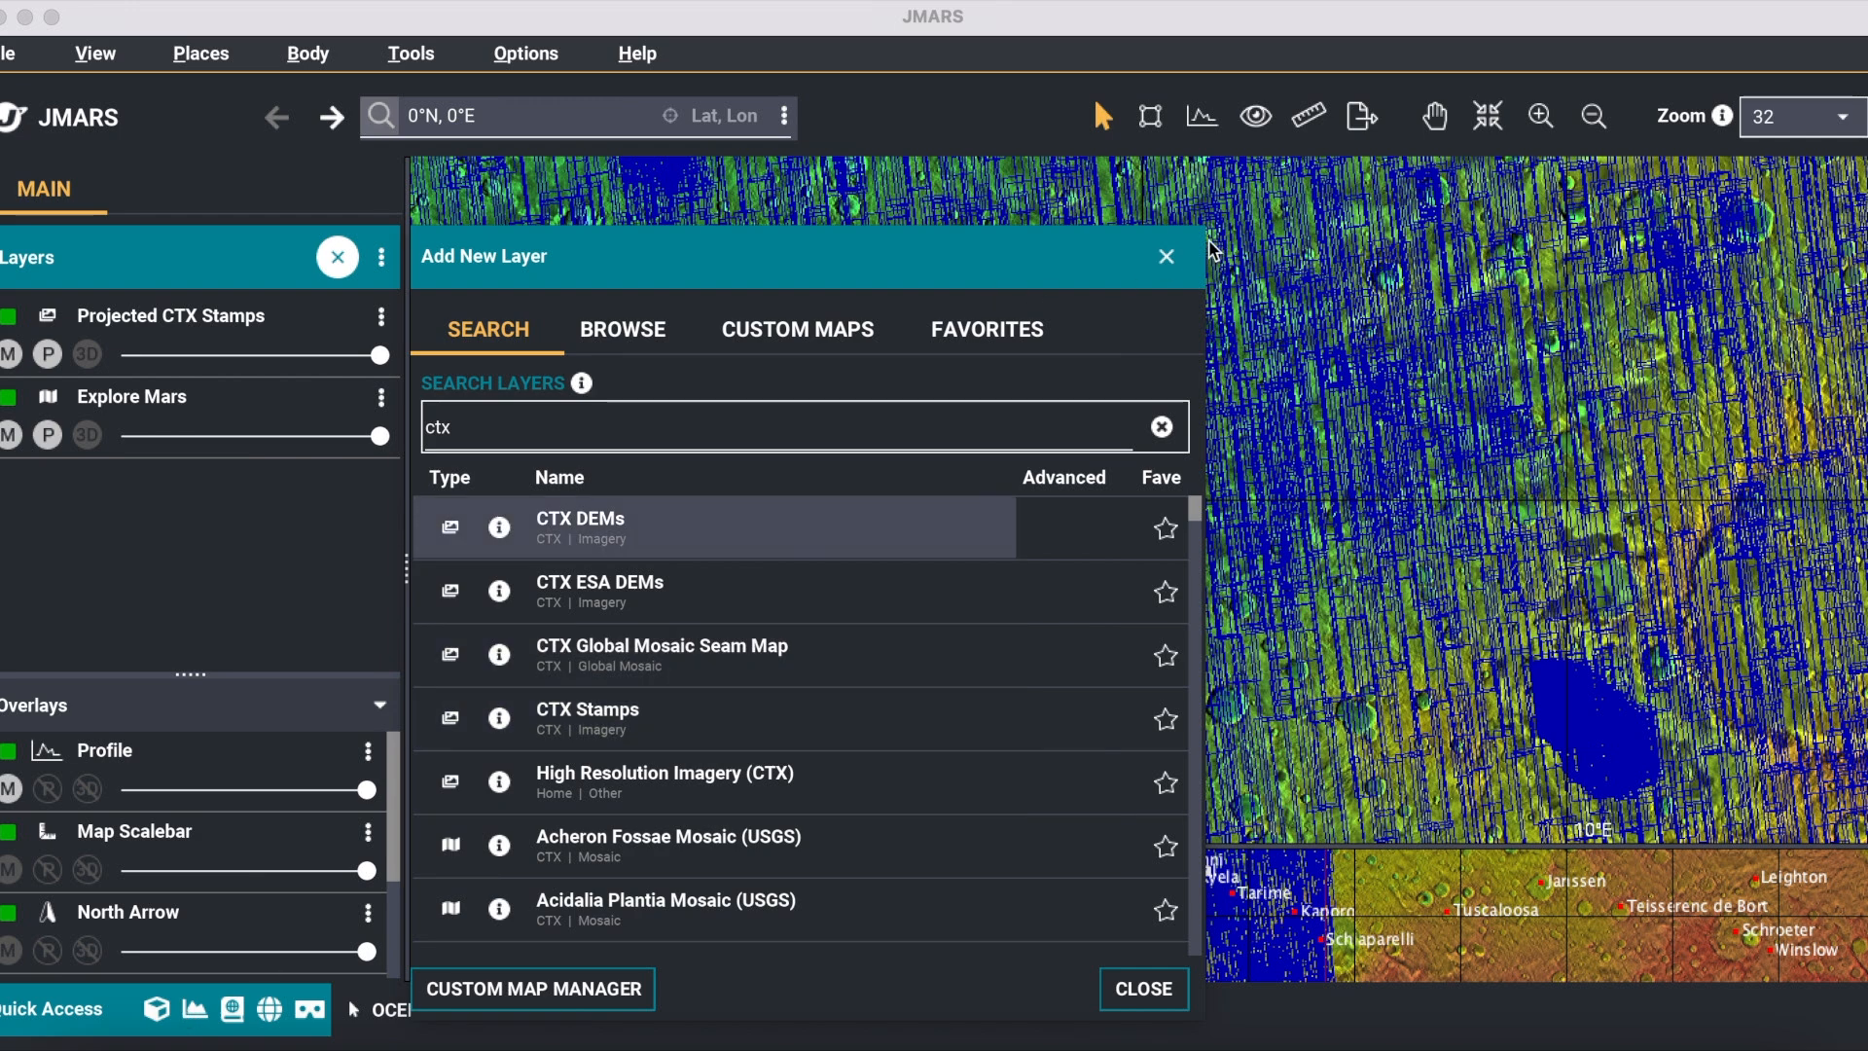
{"action": "left_click", "coordinate": [1167, 256]}
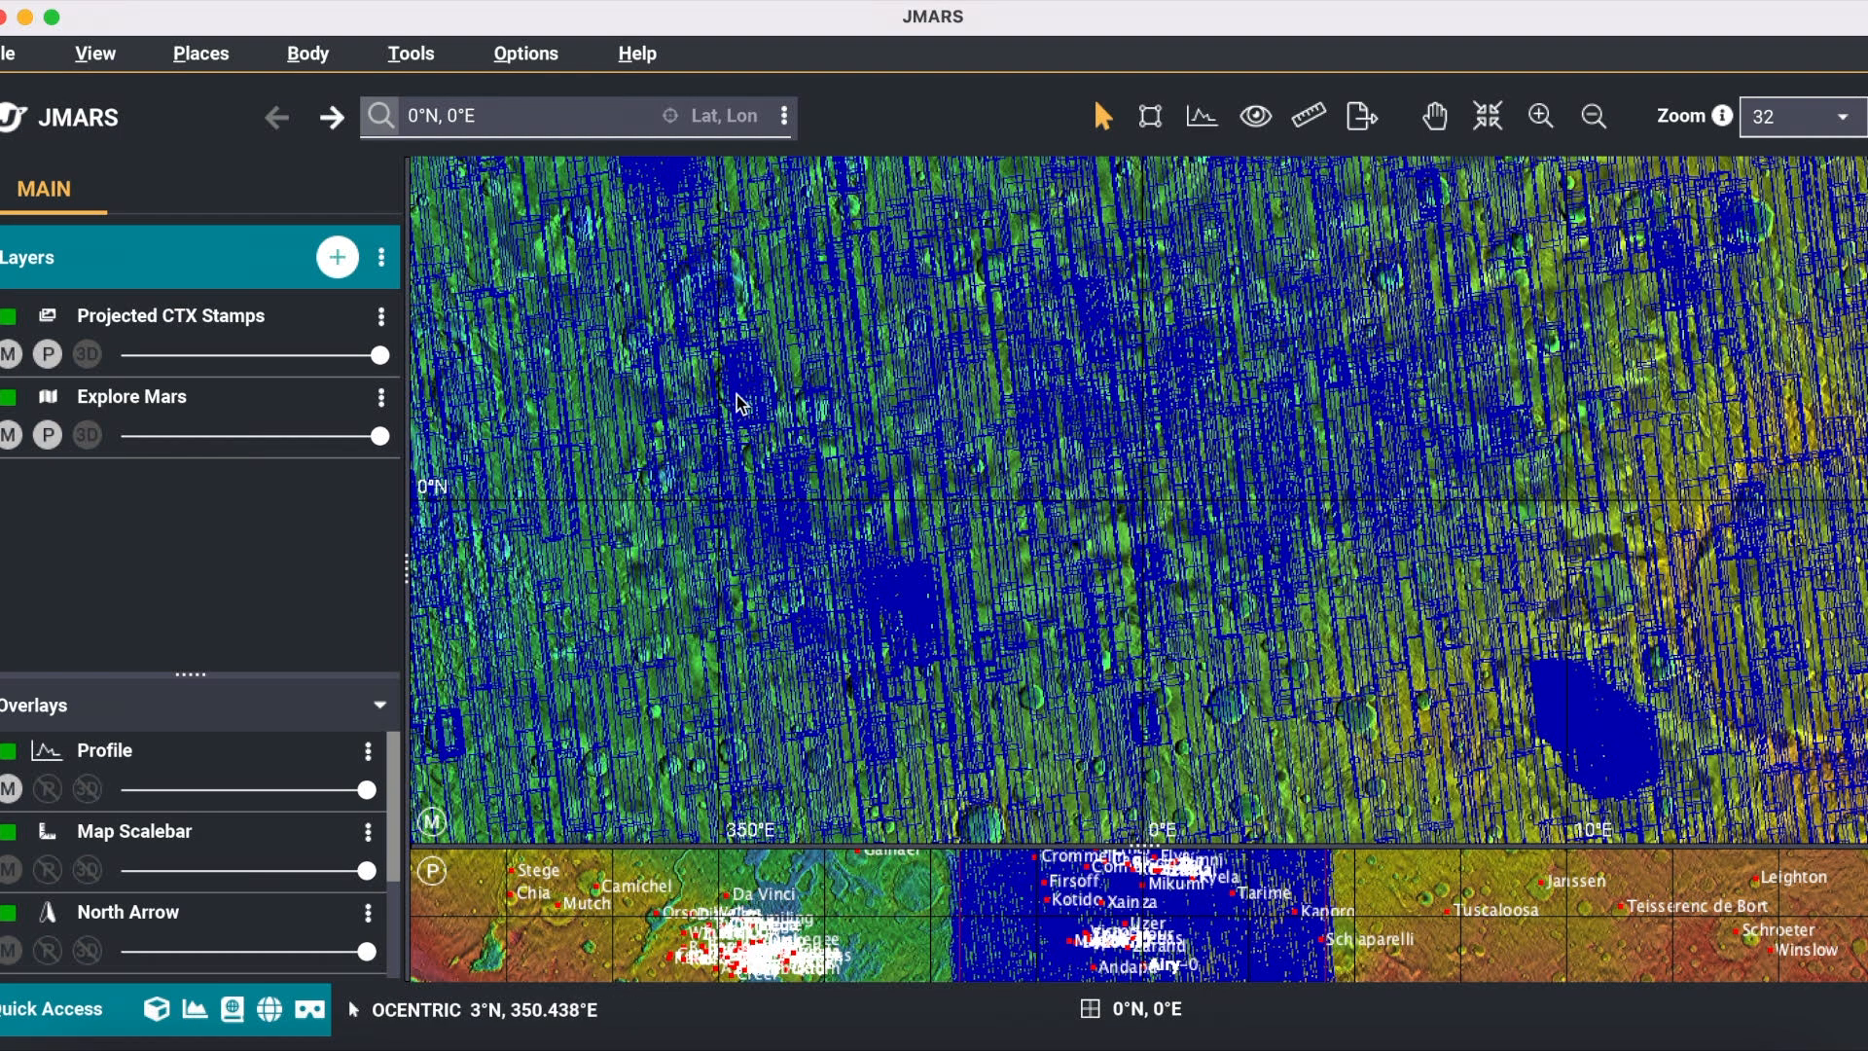
Sort the Projected CTX Stamps outlines table ascending by spatial_summing and open its column visibility list.
{"action": "double_click", "coordinate": [272, 327]}
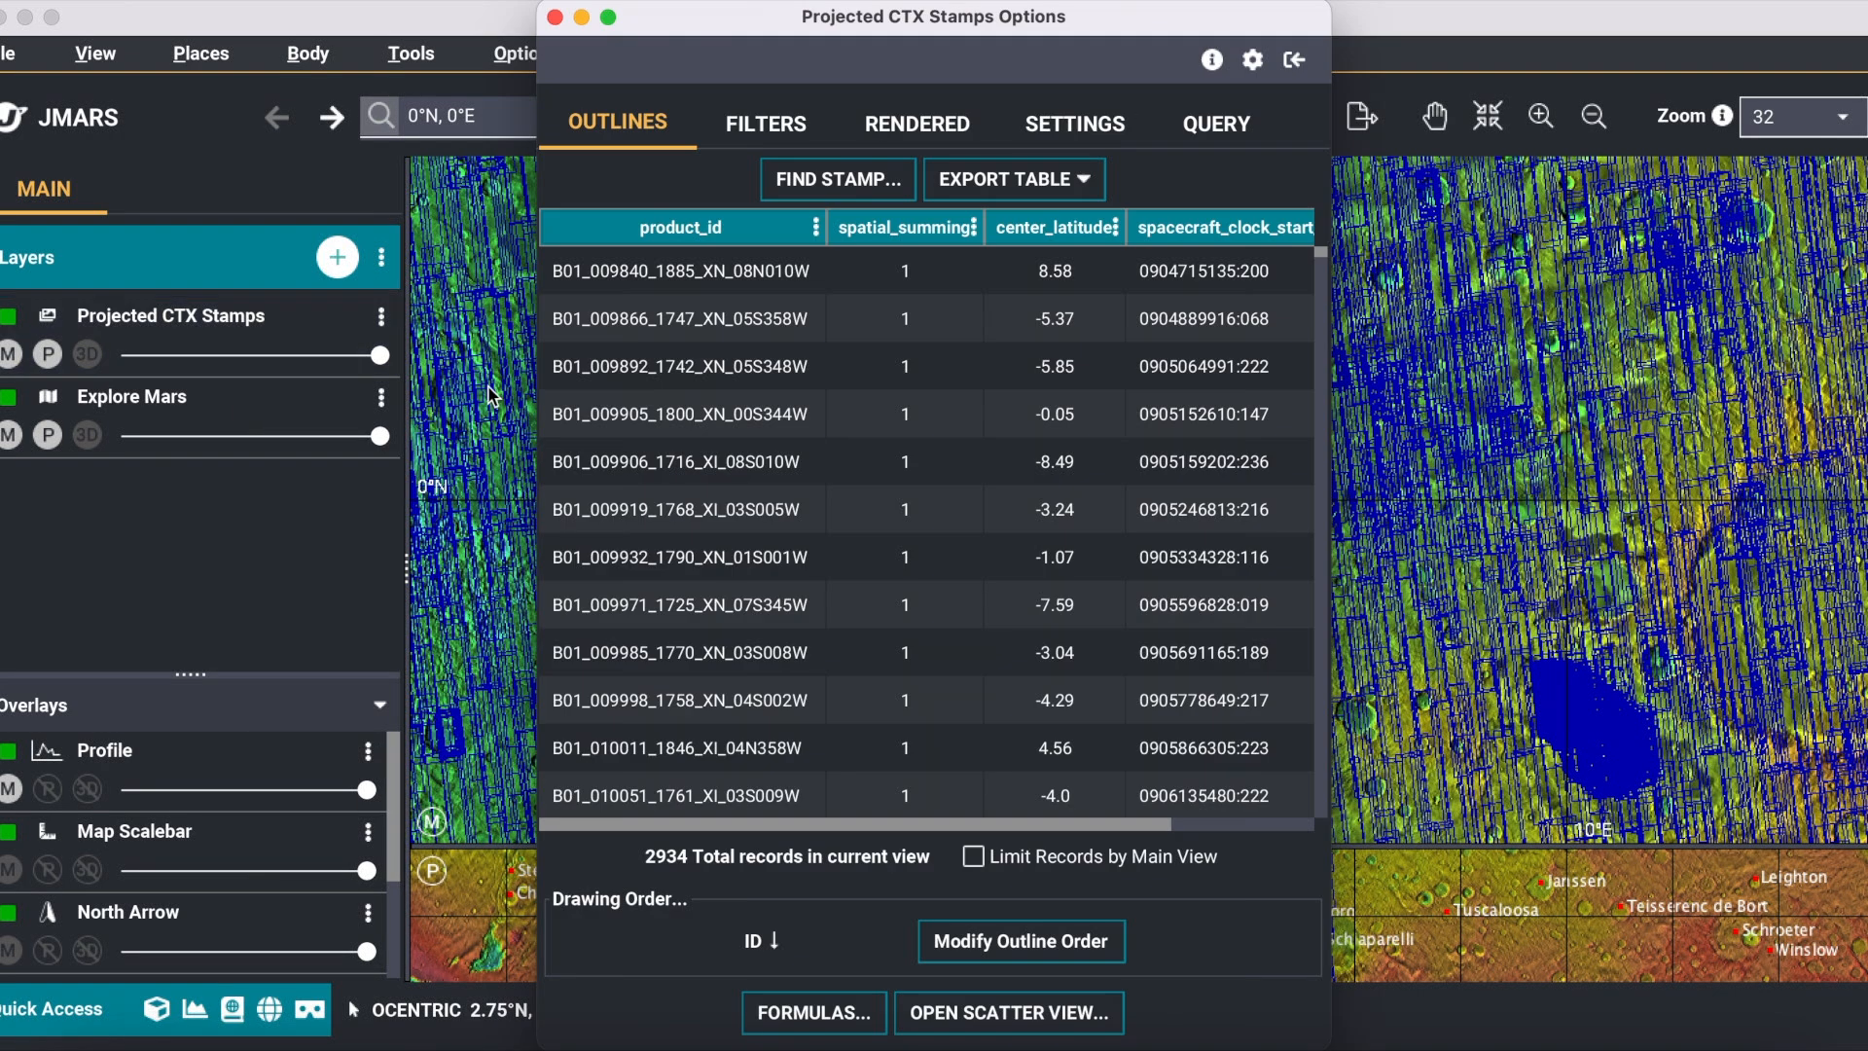
{"action": "left_click", "coordinate": [950, 238]}
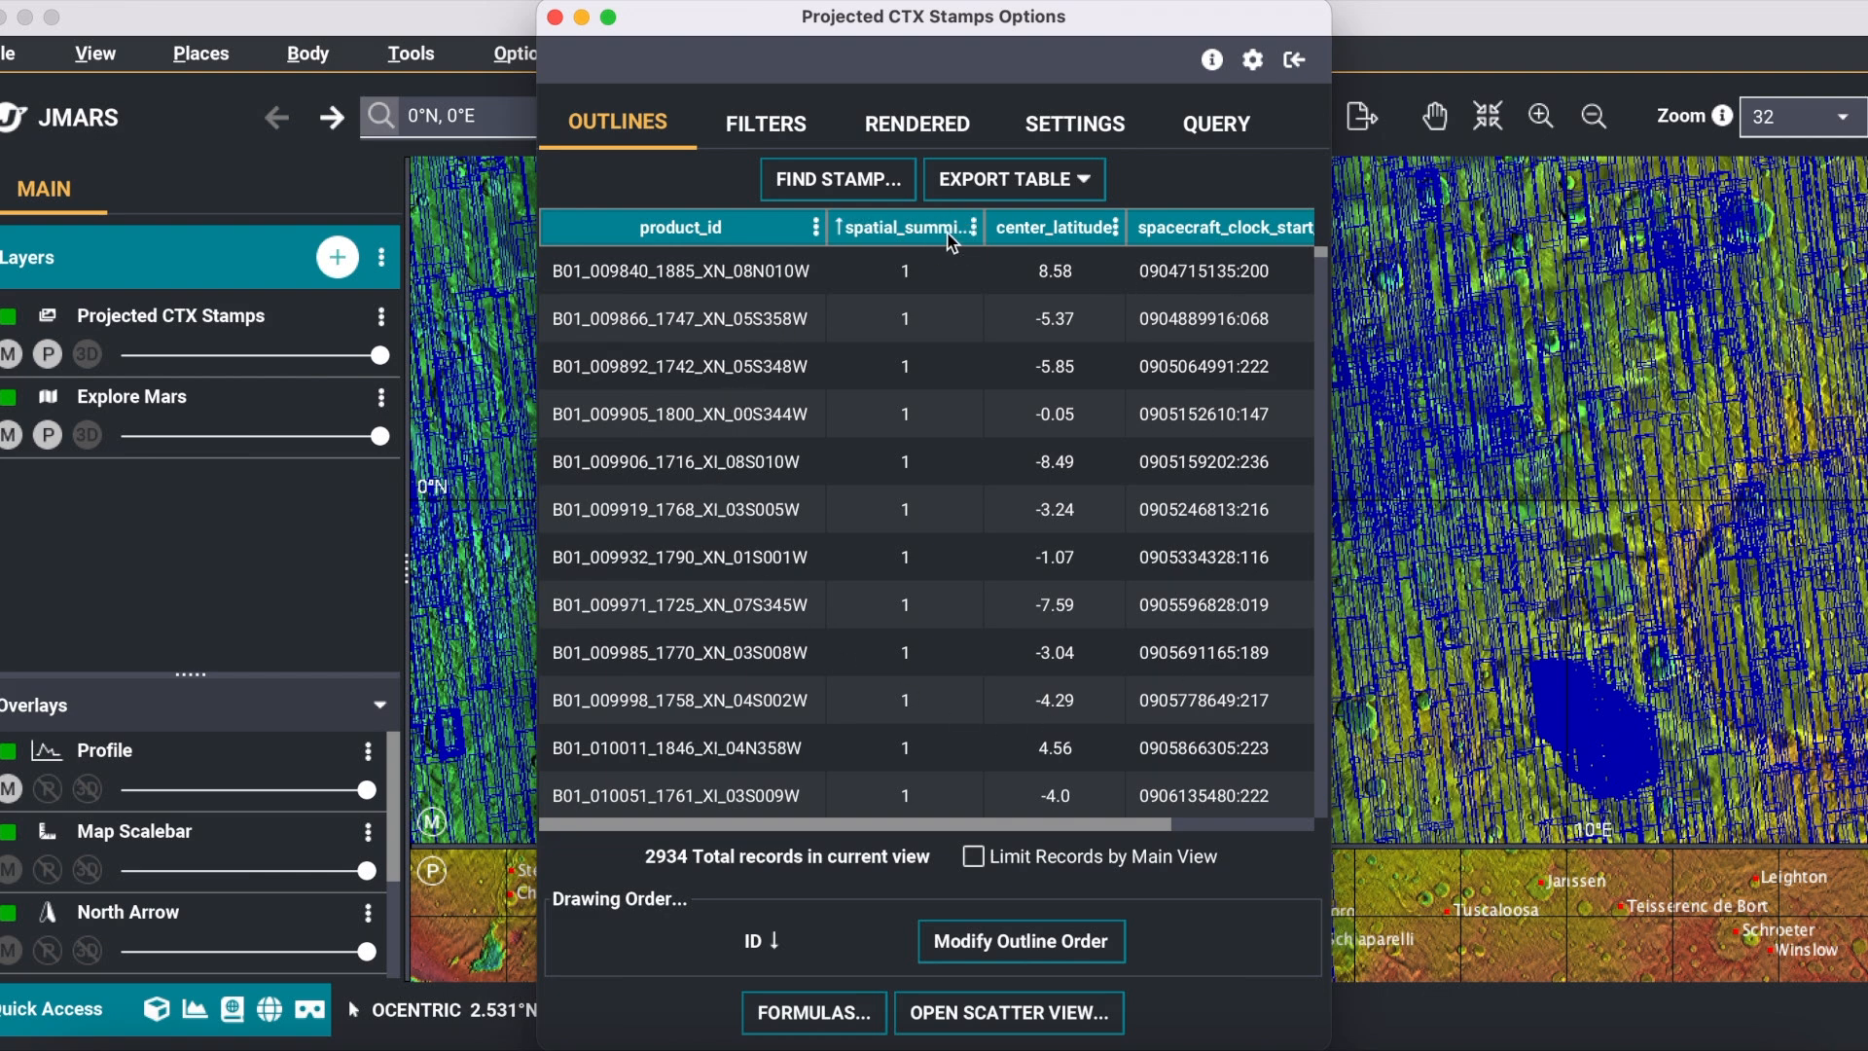
{"action": "right_click", "coordinate": [951, 240]}
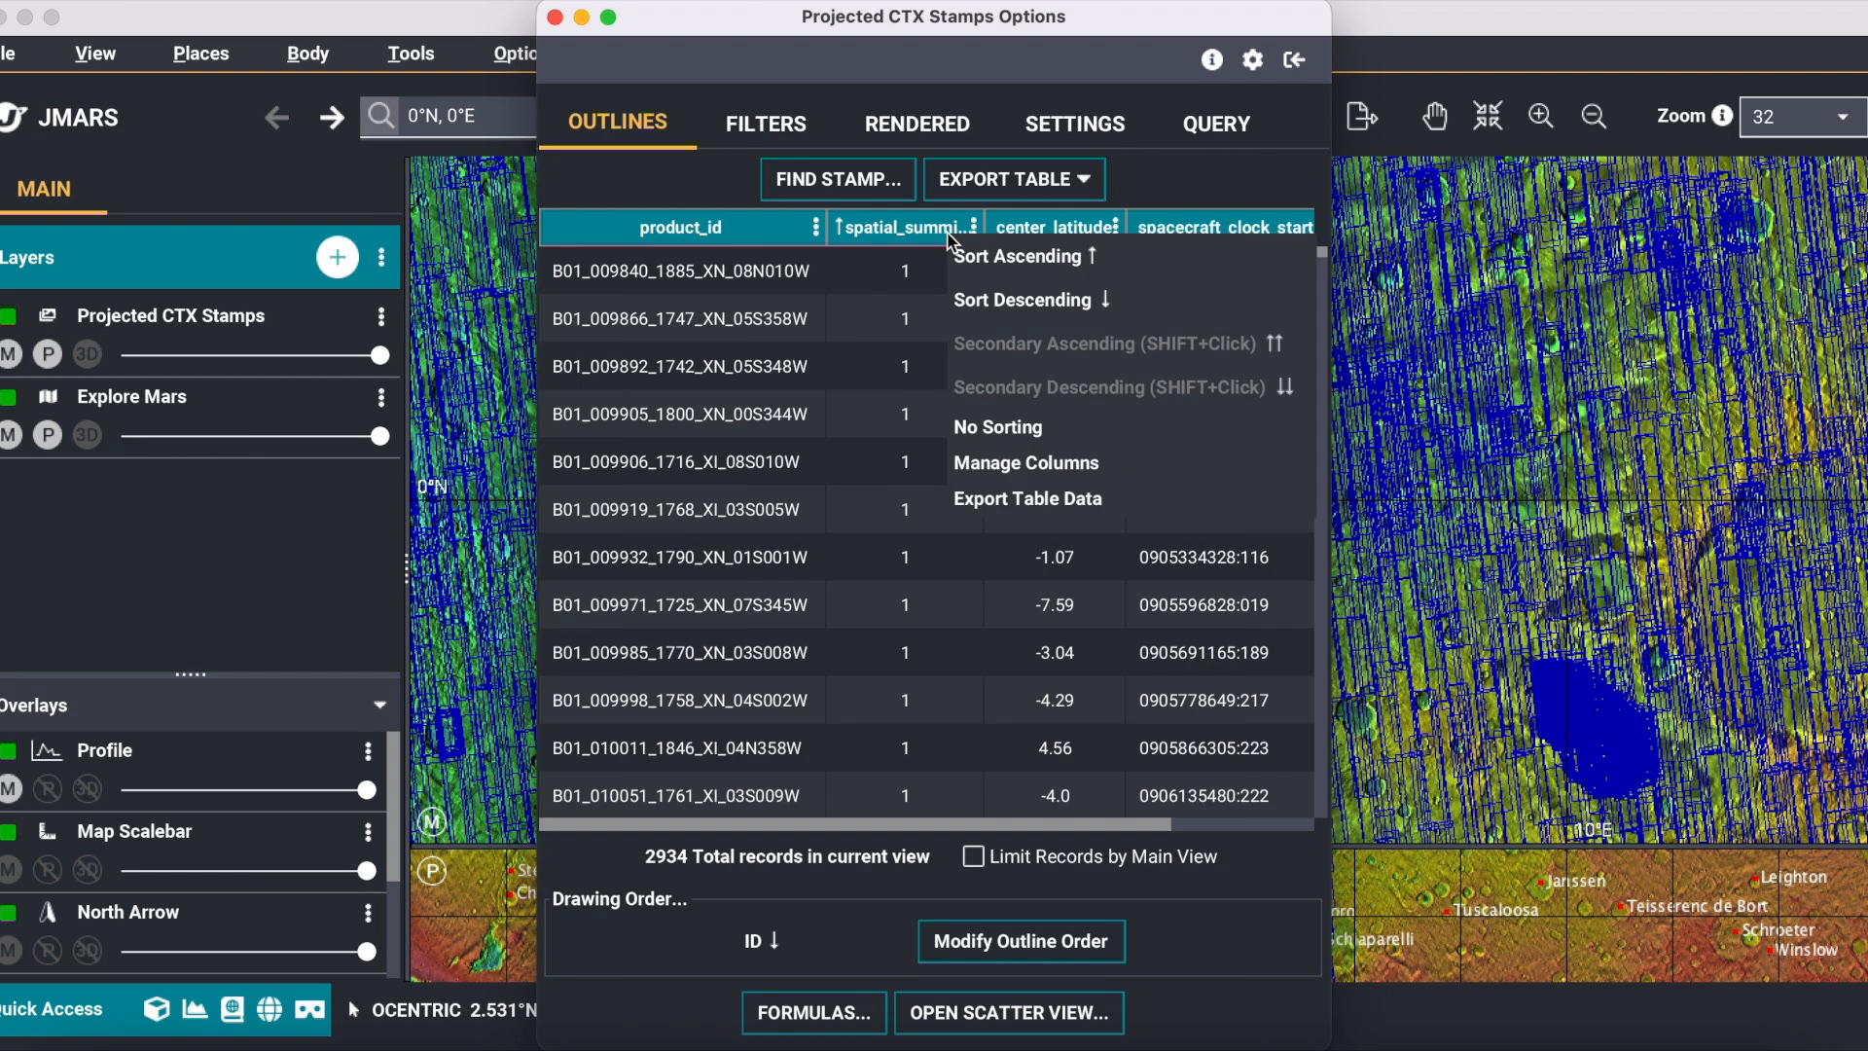
{"action": "left_click", "coordinate": [1063, 475]}
{"action": "scroll", "coordinate": [776, 484], "scroll_direction": "down", "scroll_amount": 5}
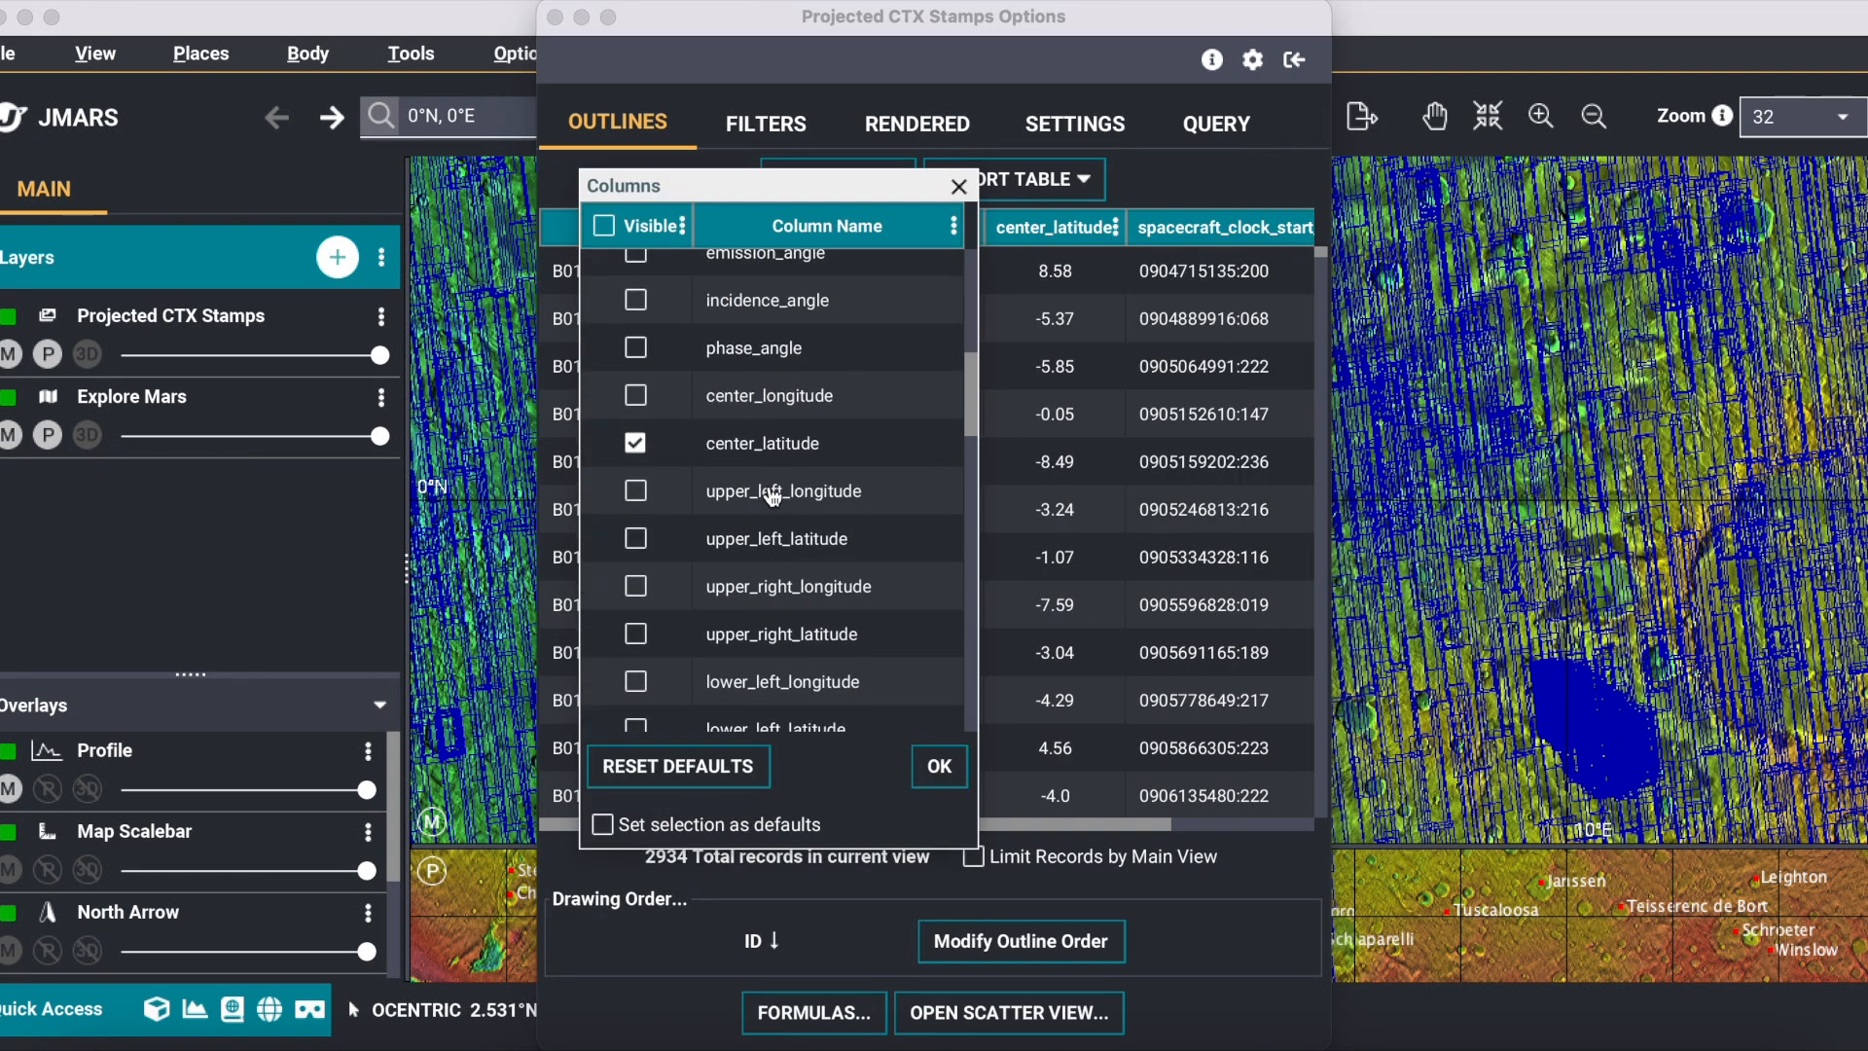
{"action": "scroll", "coordinate": [772, 496], "scroll_direction": "up", "scroll_amount": 3}
{"action": "scroll", "coordinate": [772, 496], "scroll_direction": "up", "scroll_amount": 3}
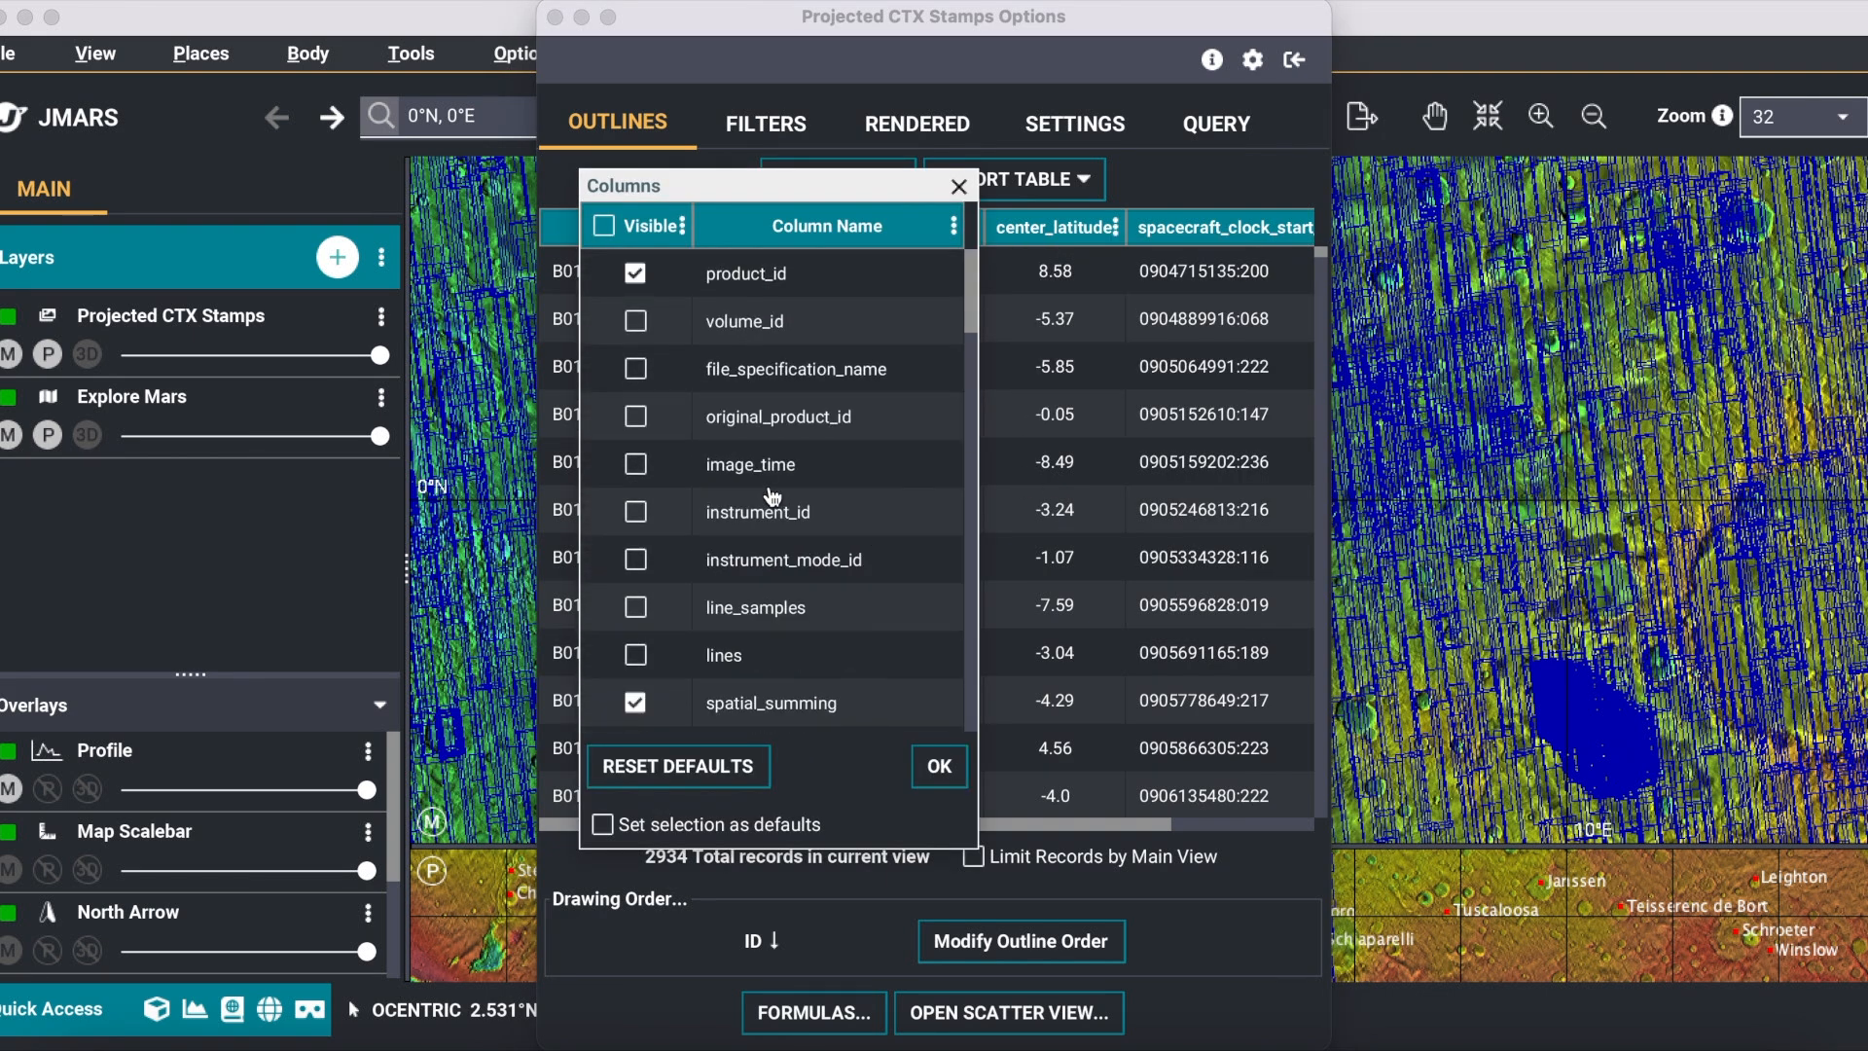
{"action": "scroll", "coordinate": [773, 496], "scroll_direction": "down", "scroll_amount": 4}
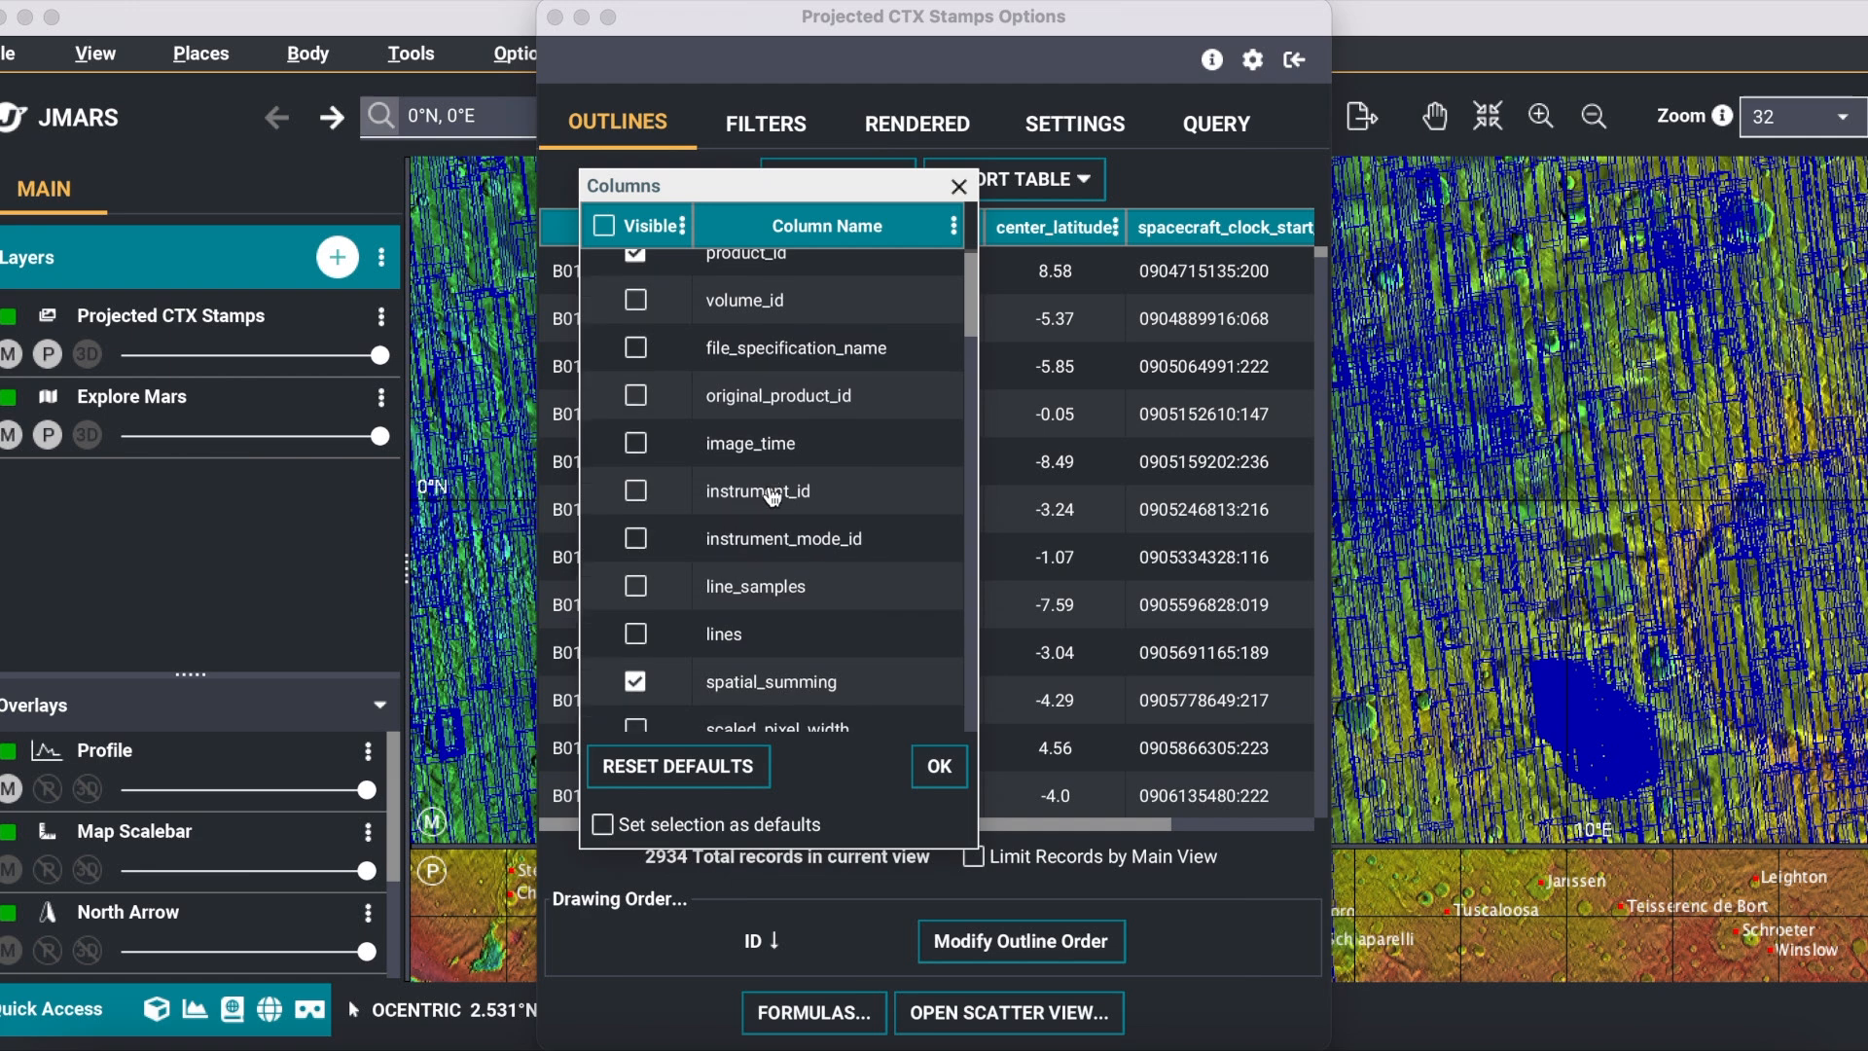
{"action": "scroll", "coordinate": [772, 496], "scroll_direction": "down", "scroll_amount": 2}
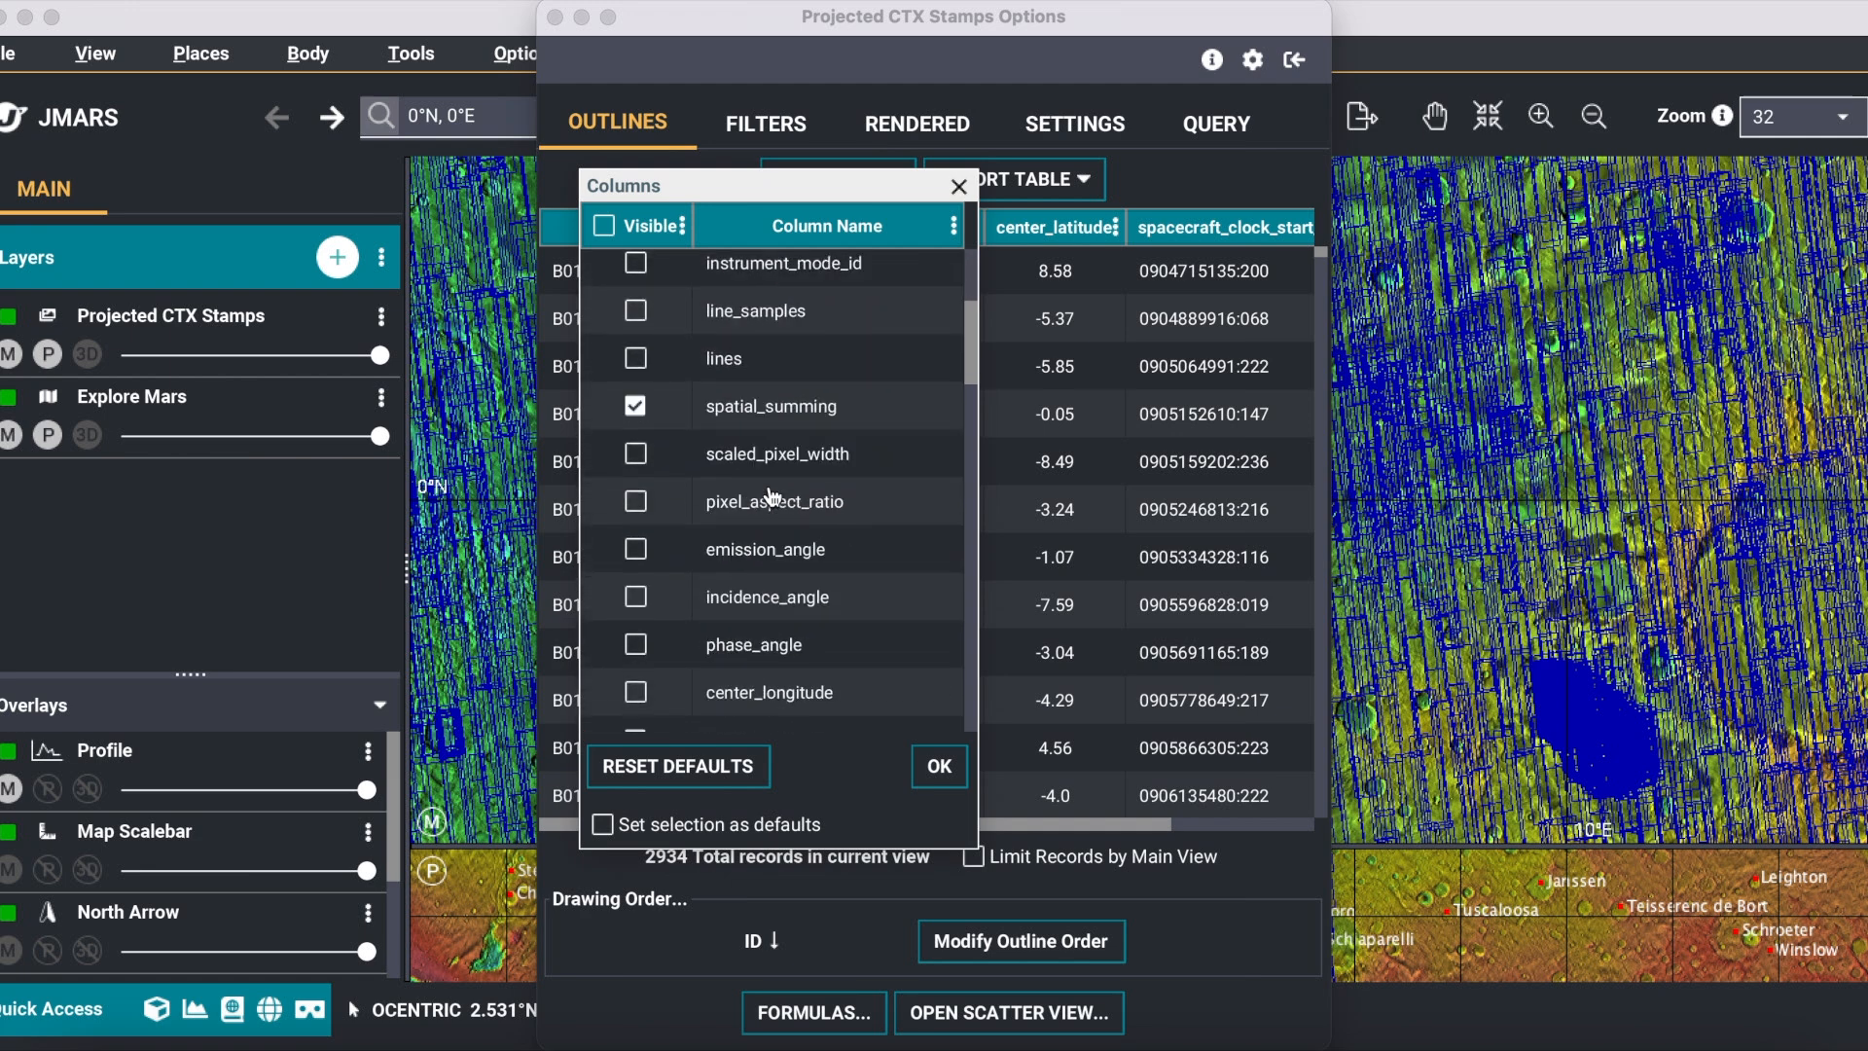
Show the emission_angle, incidence_angle, phase_angle and center_longitude columns in the stamps table and widen the options window.
{"action": "left_click", "coordinate": [635, 549]}
{"action": "left_click", "coordinate": [645, 607]}
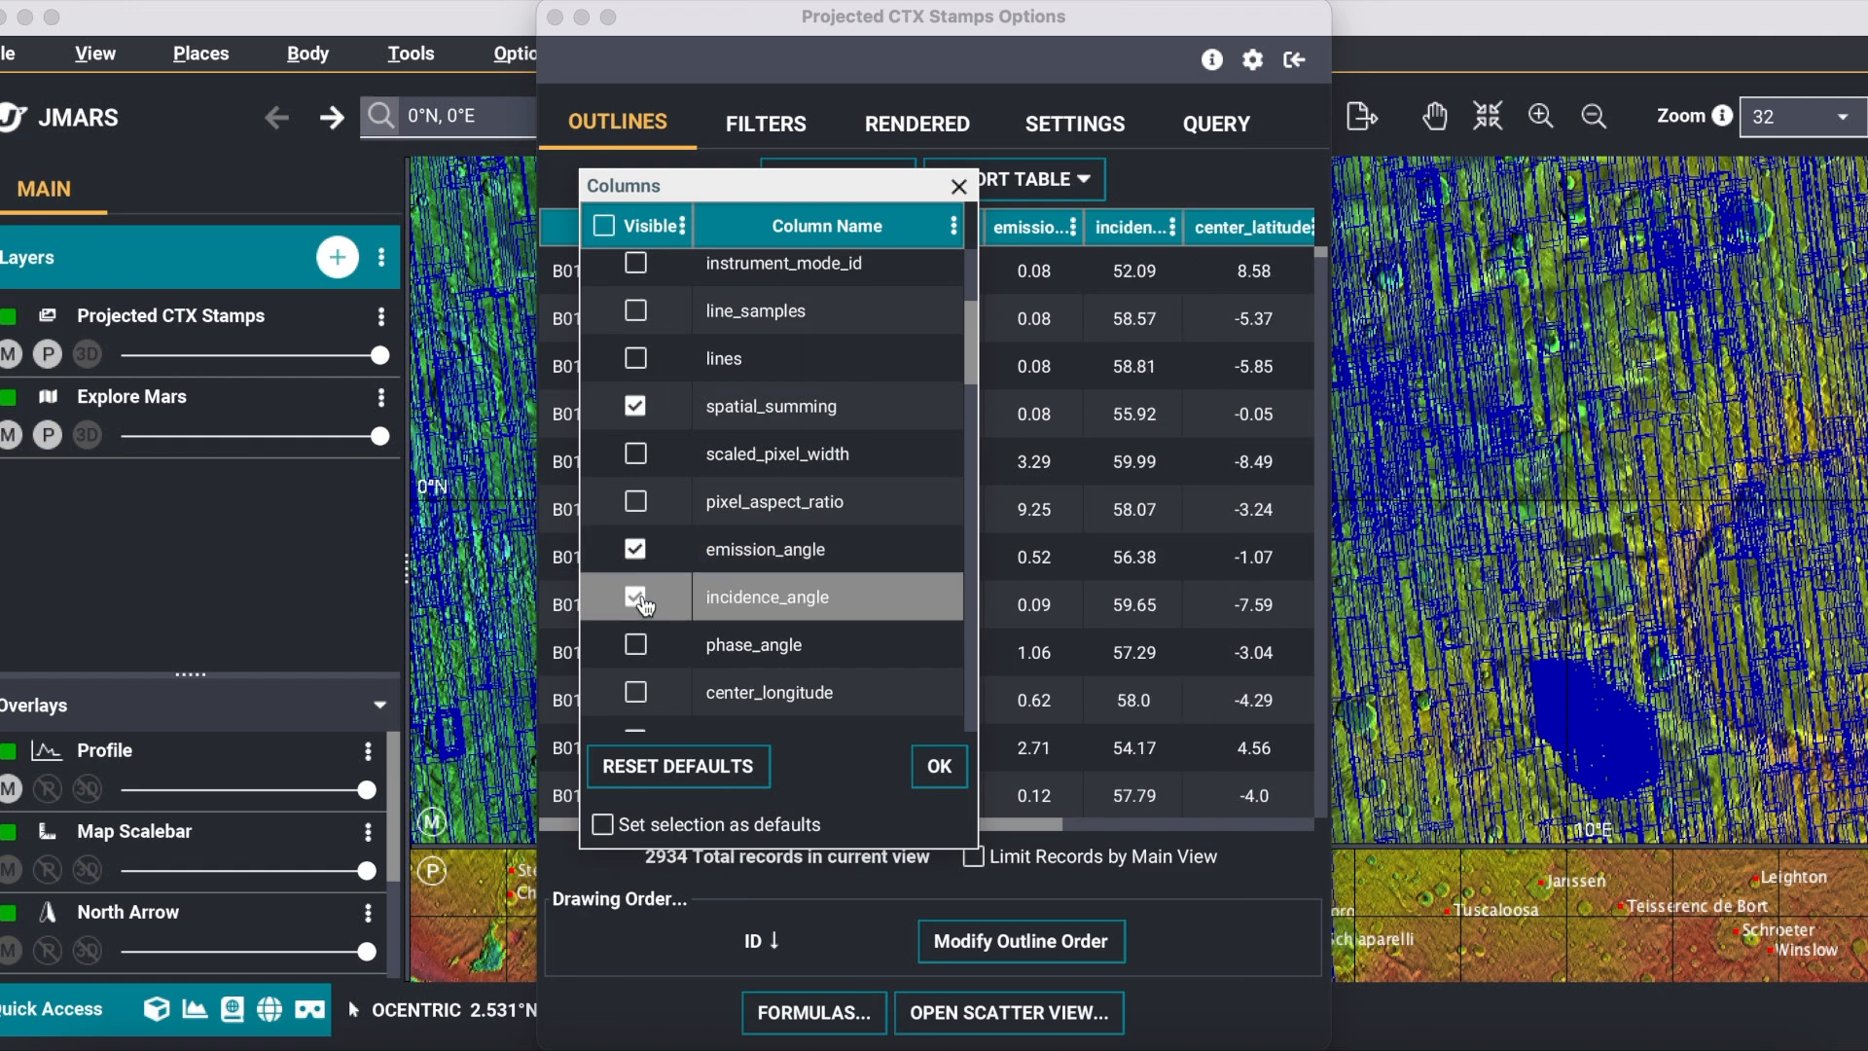
{"action": "left_click", "coordinate": [638, 655]}
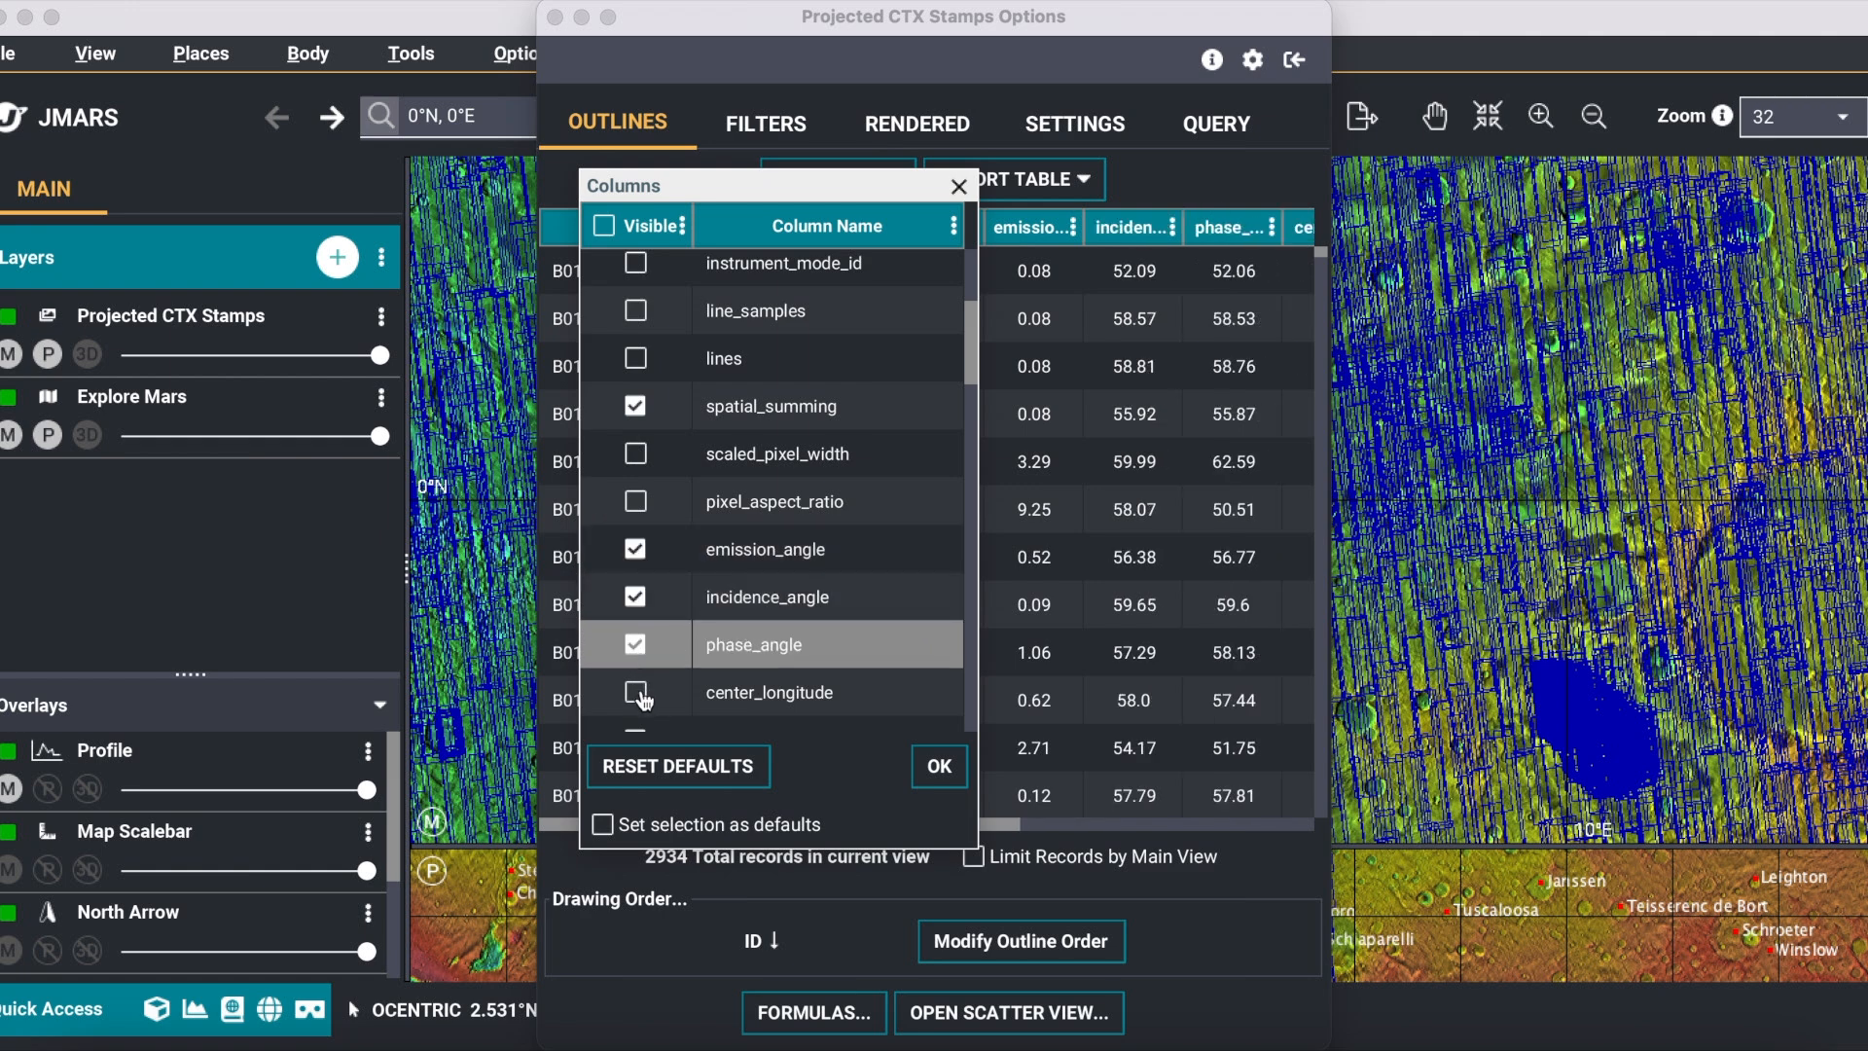
{"action": "scroll", "coordinate": [644, 692], "scroll_direction": "down", "scroll_amount": 1}
{"action": "left_click", "coordinate": [639, 652]}
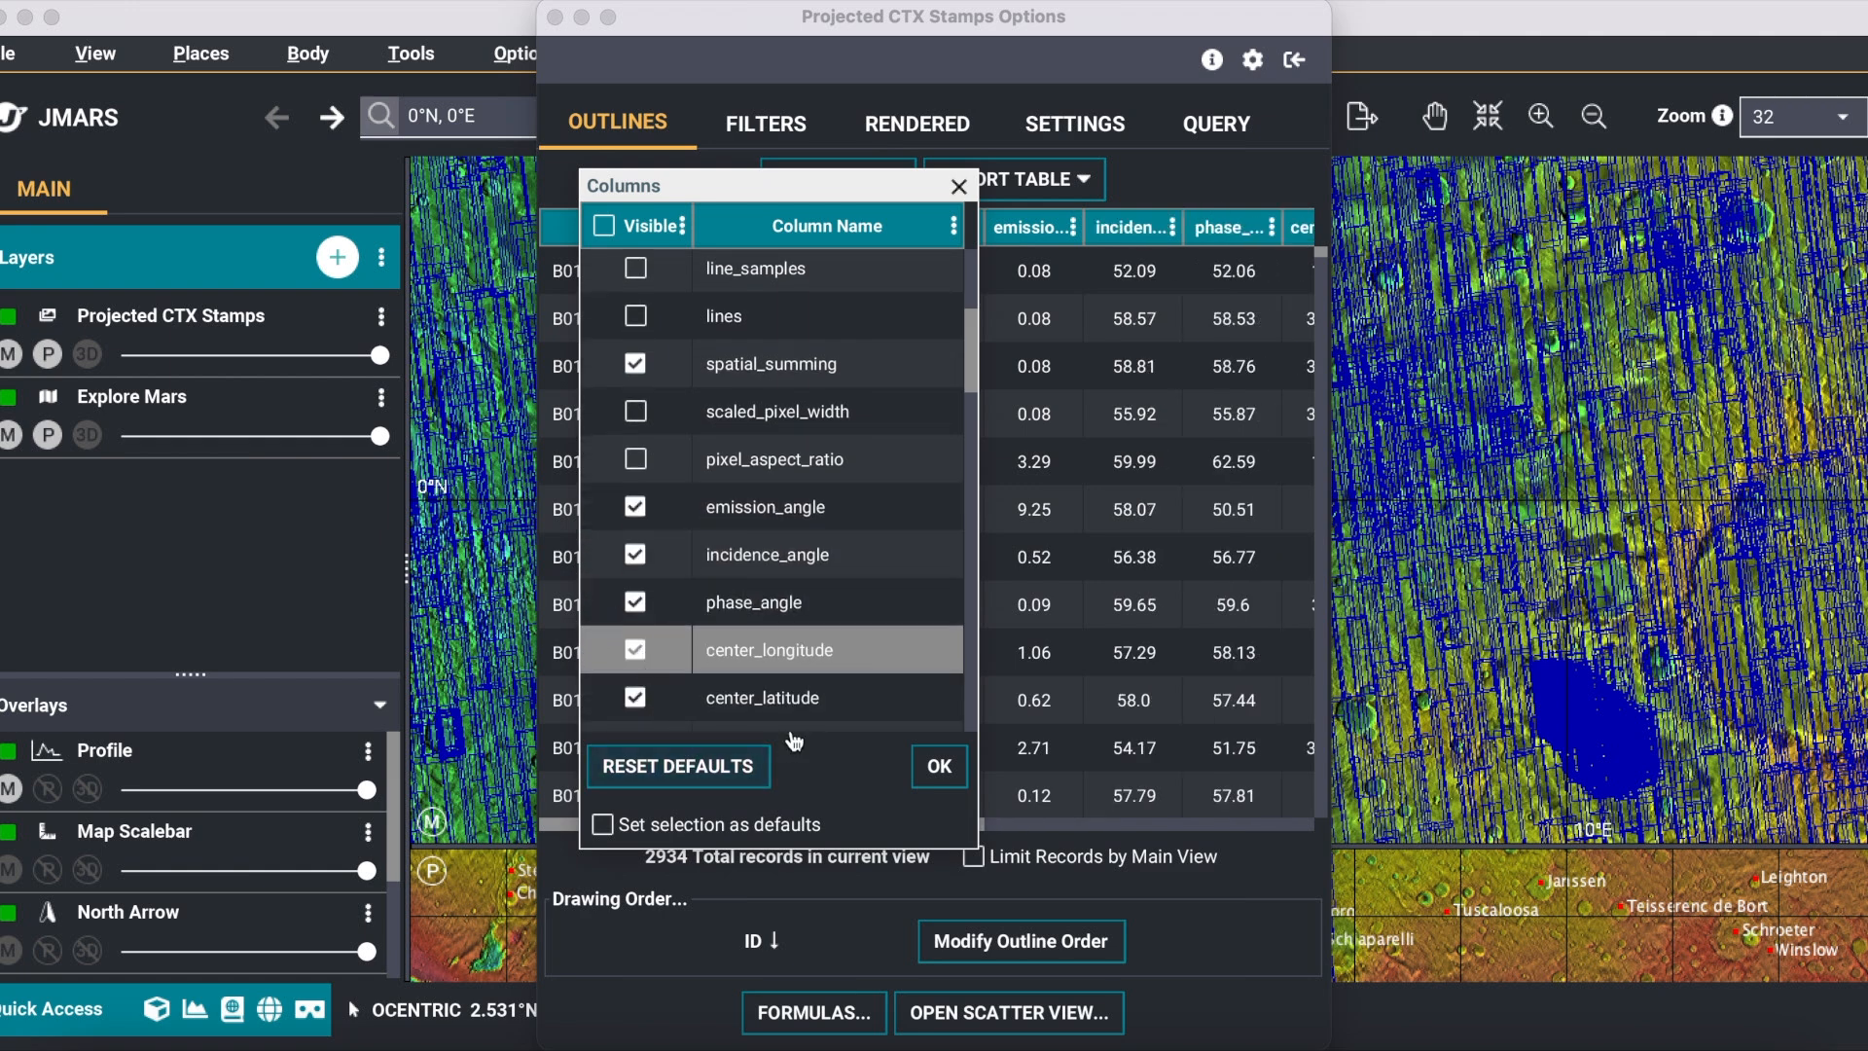
{"action": "left_click", "coordinate": [937, 768]}
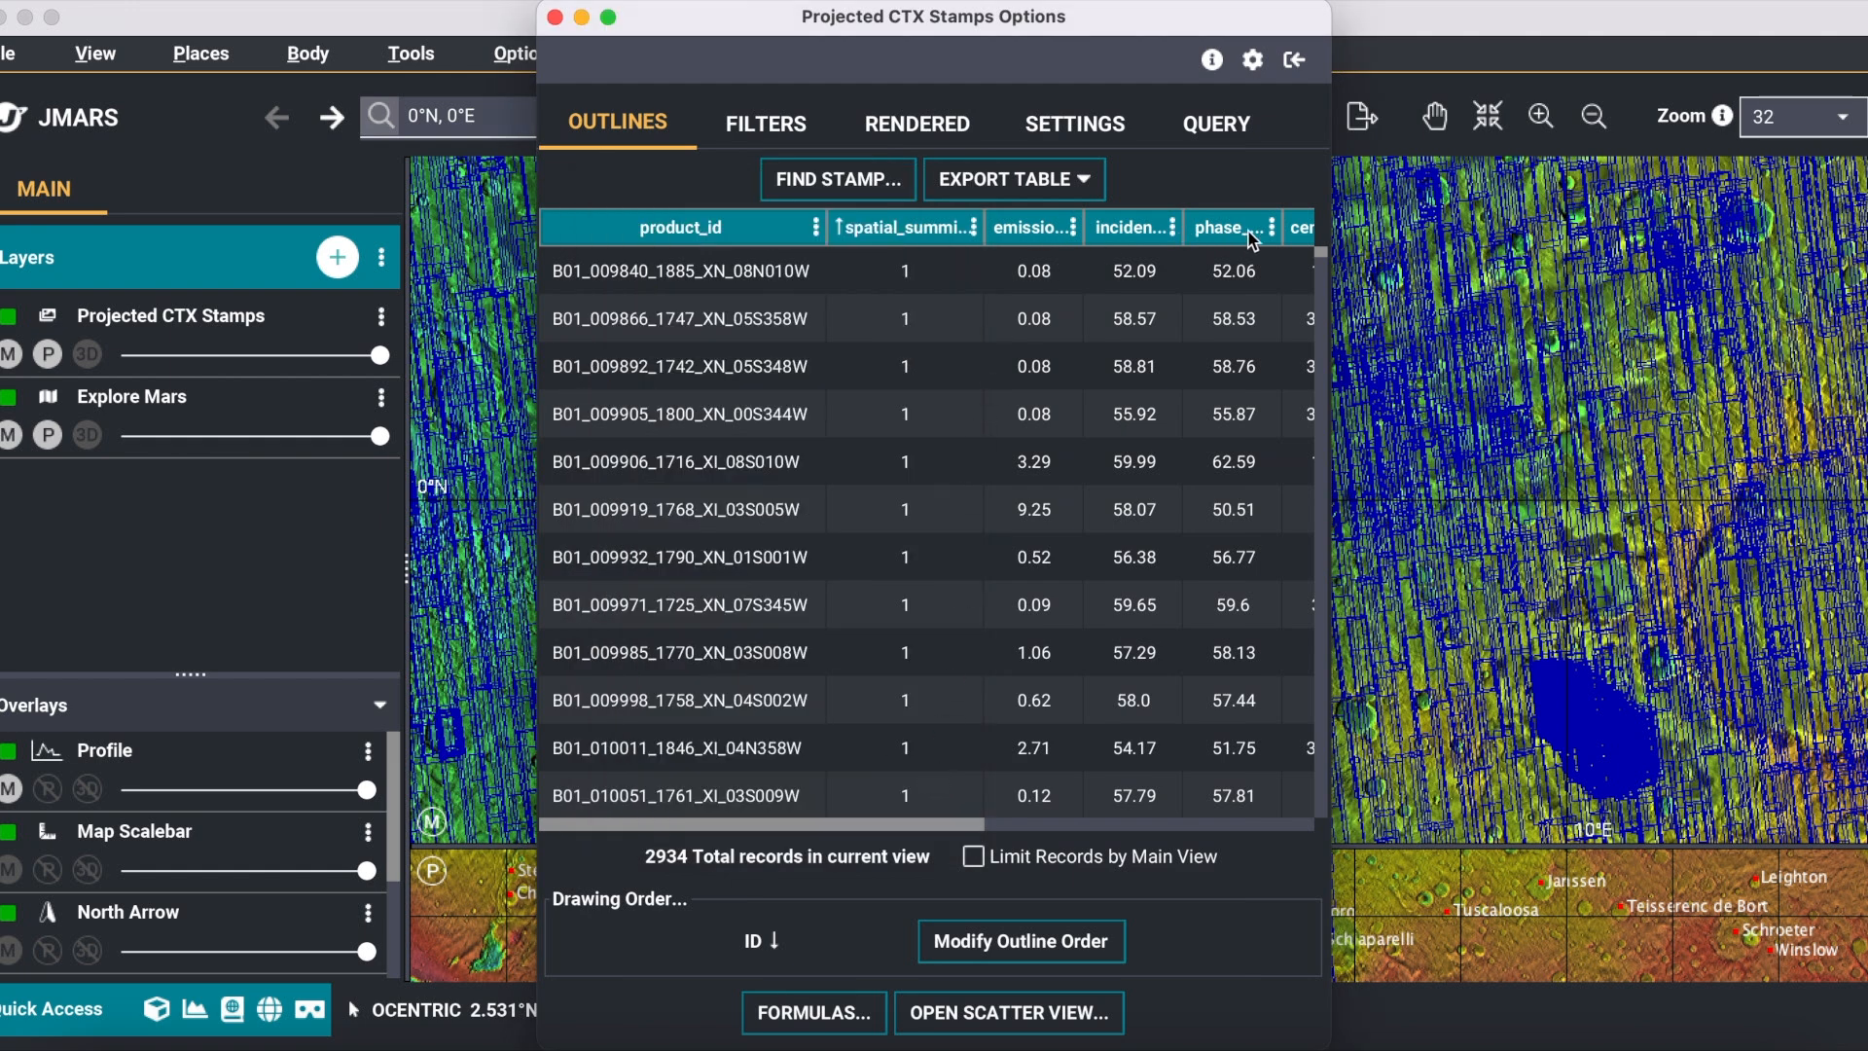
{"action": "left_click_drag", "start_coordinate": [1330, 251], "coordinate": [1787, 292]}
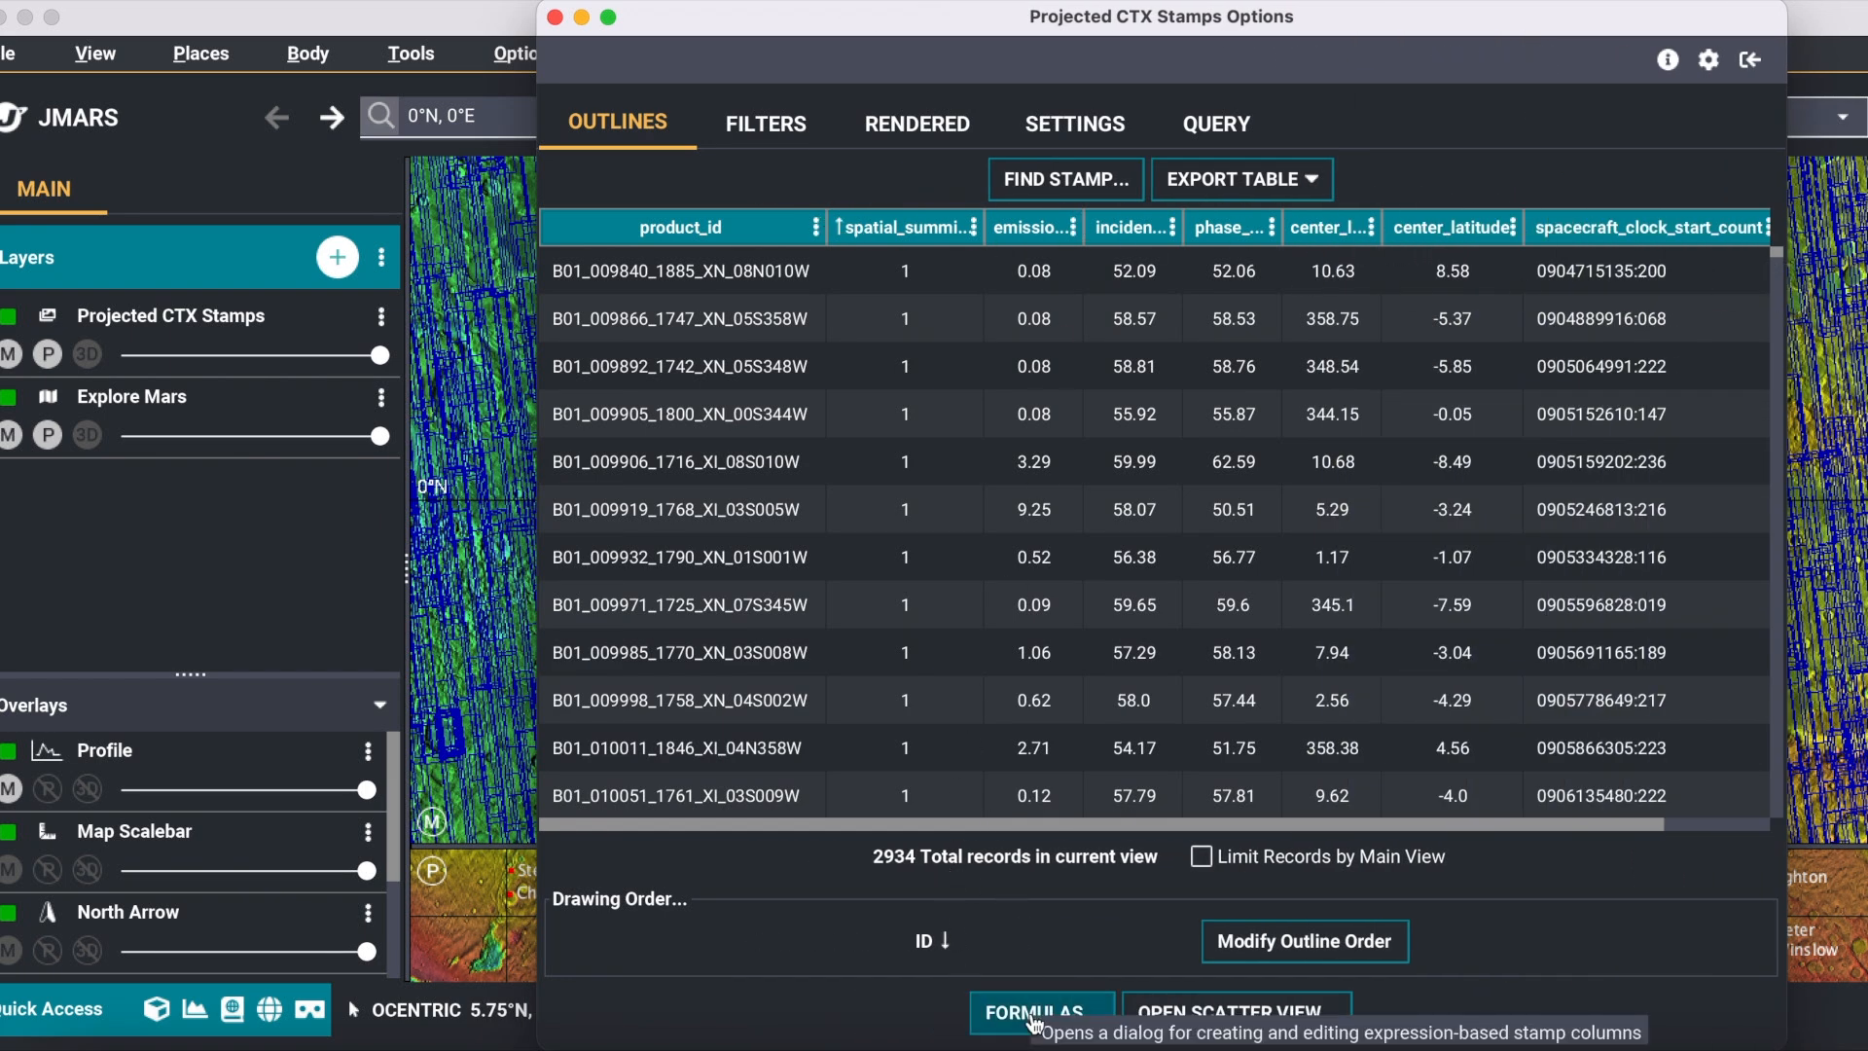
Open the column formulas editor for the stamps table and rename Formula1 to "Tutorial Test 2".
{"action": "left_click", "coordinate": [1034, 1022]}
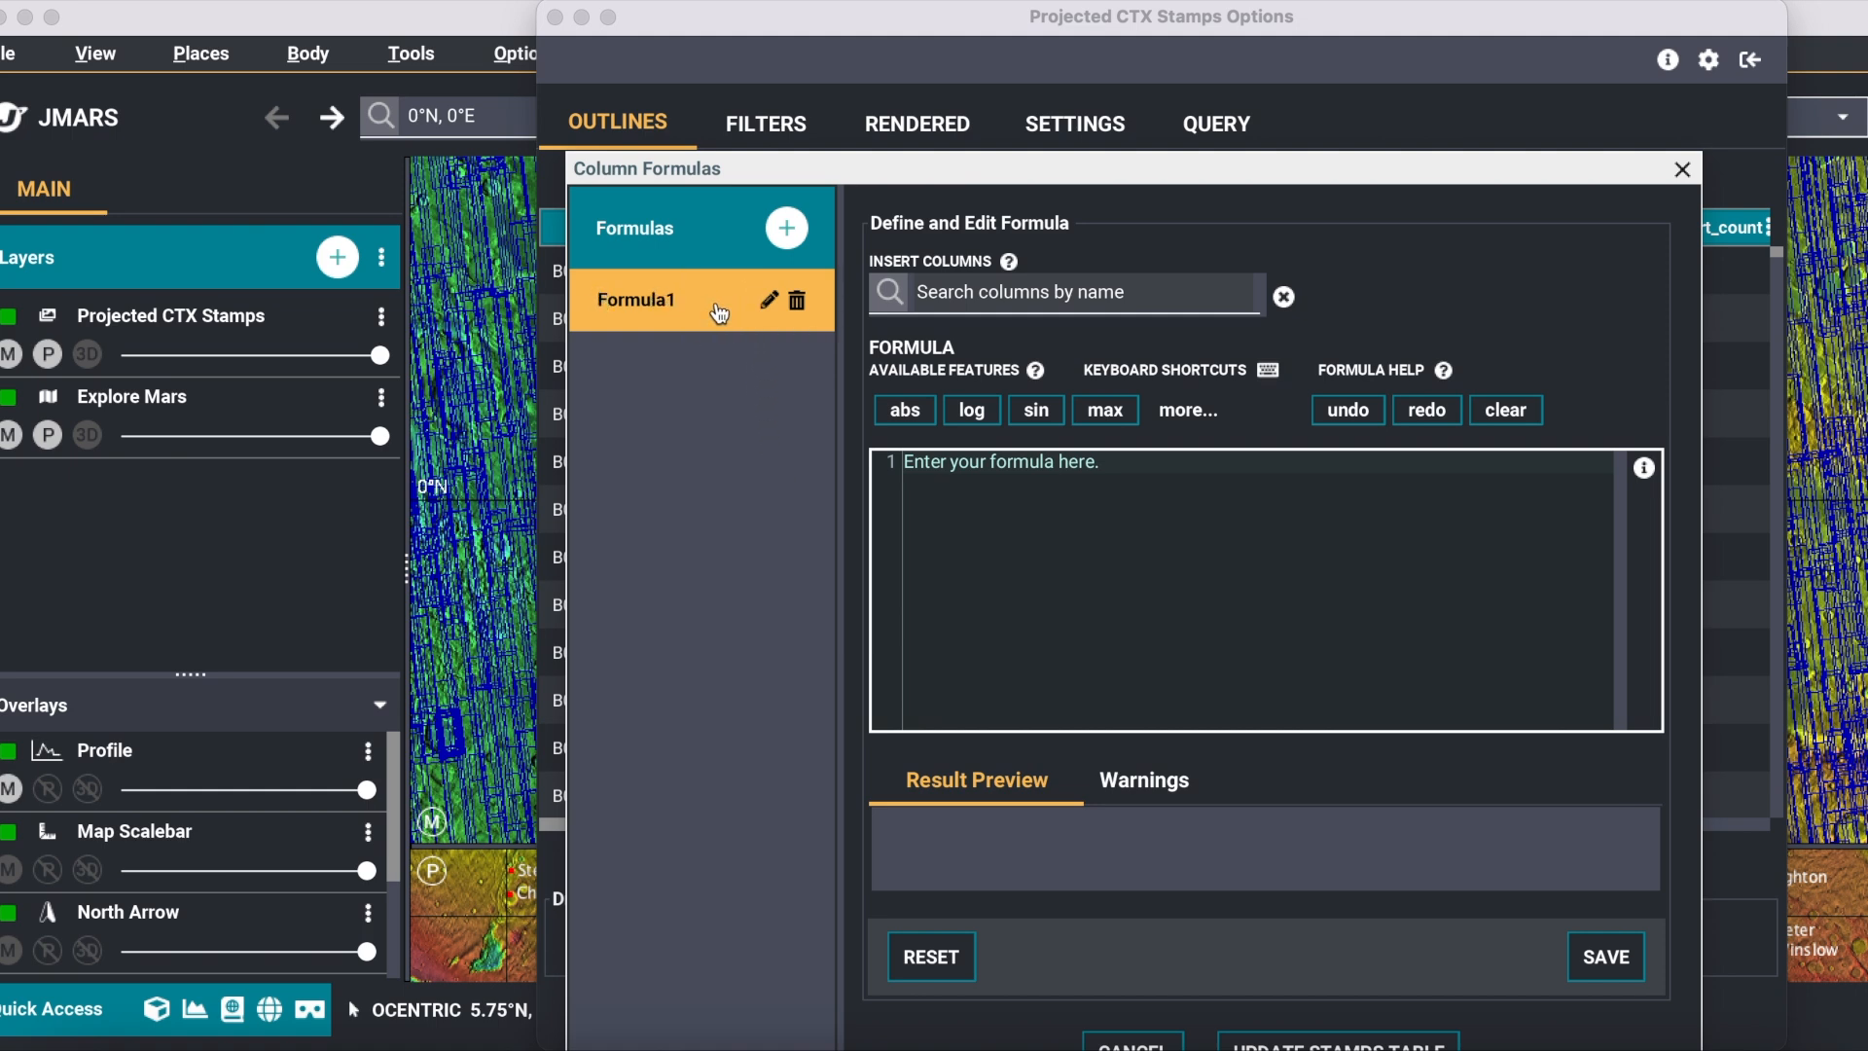
{"action": "left_click", "coordinate": [769, 302]}
{"action": "left_click_drag", "start_coordinate": [835, 454], "coordinate": [514, 396]}
{"action": "type", "text": "Tutorial Test 2"}
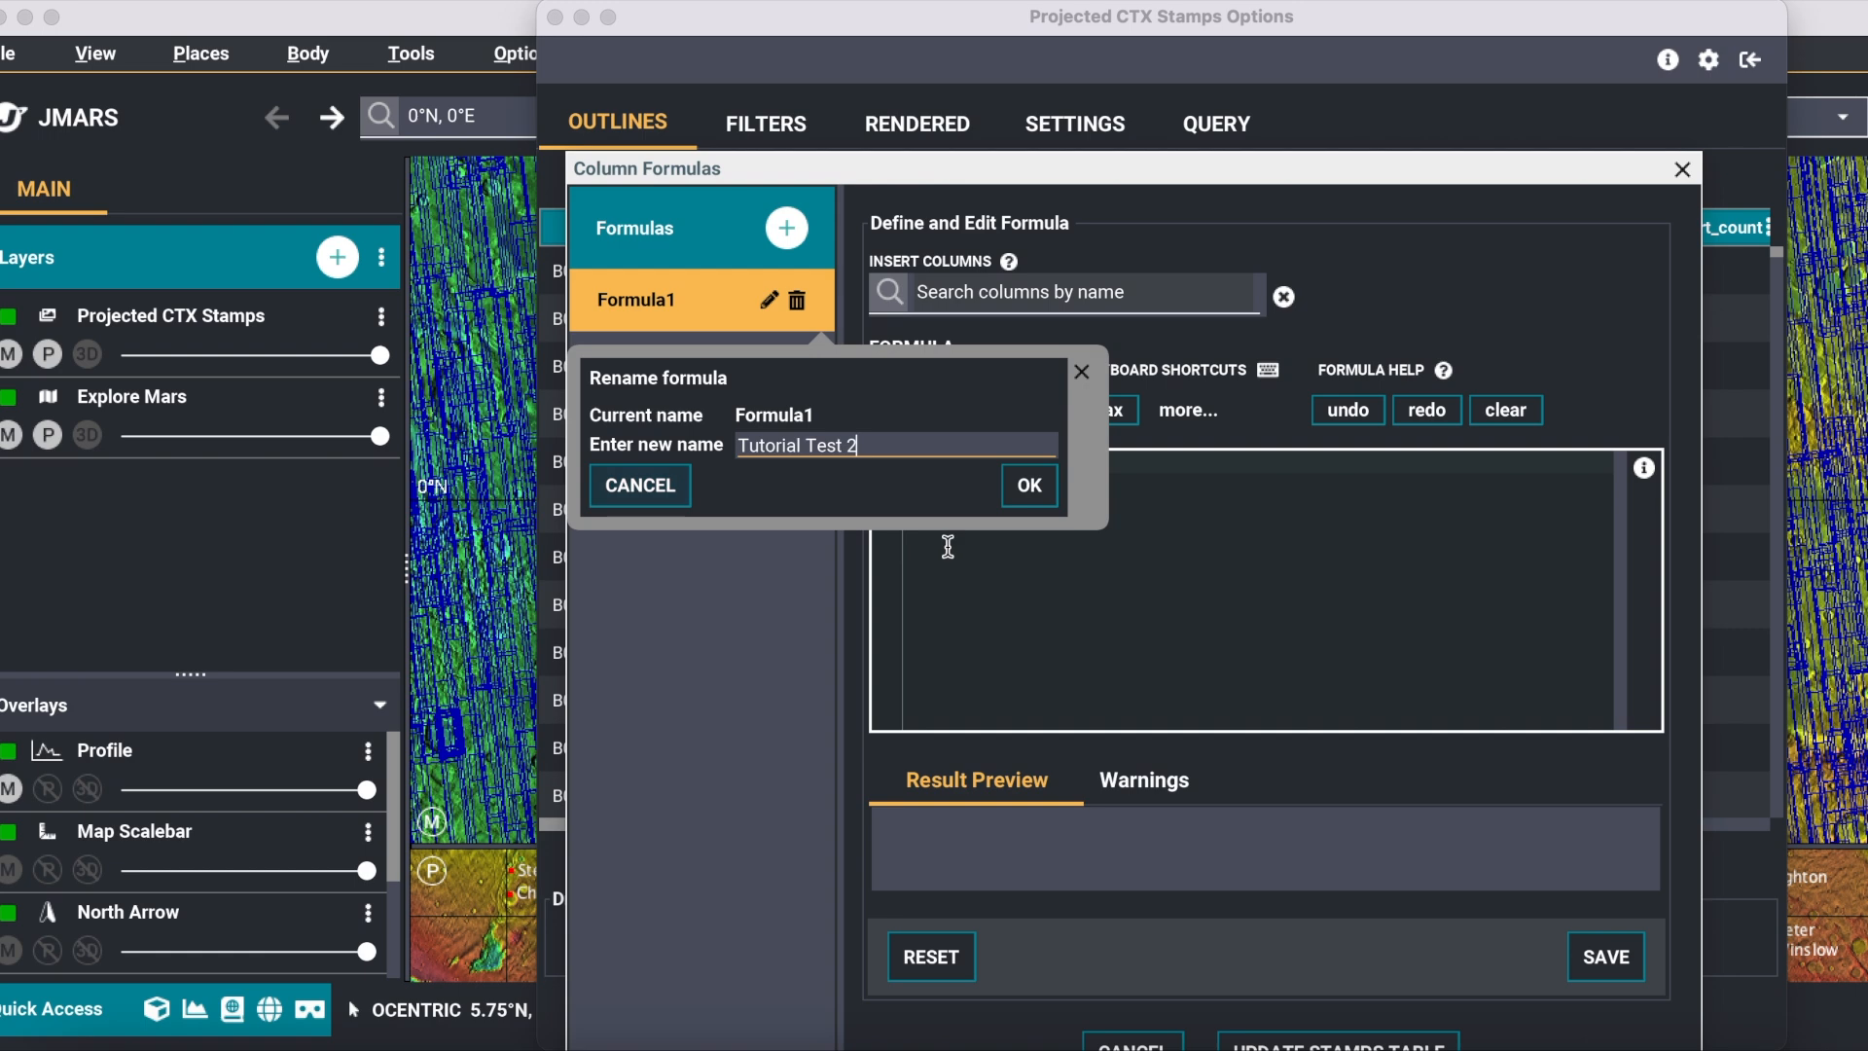
{"action": "left_click", "coordinate": [1031, 487]}
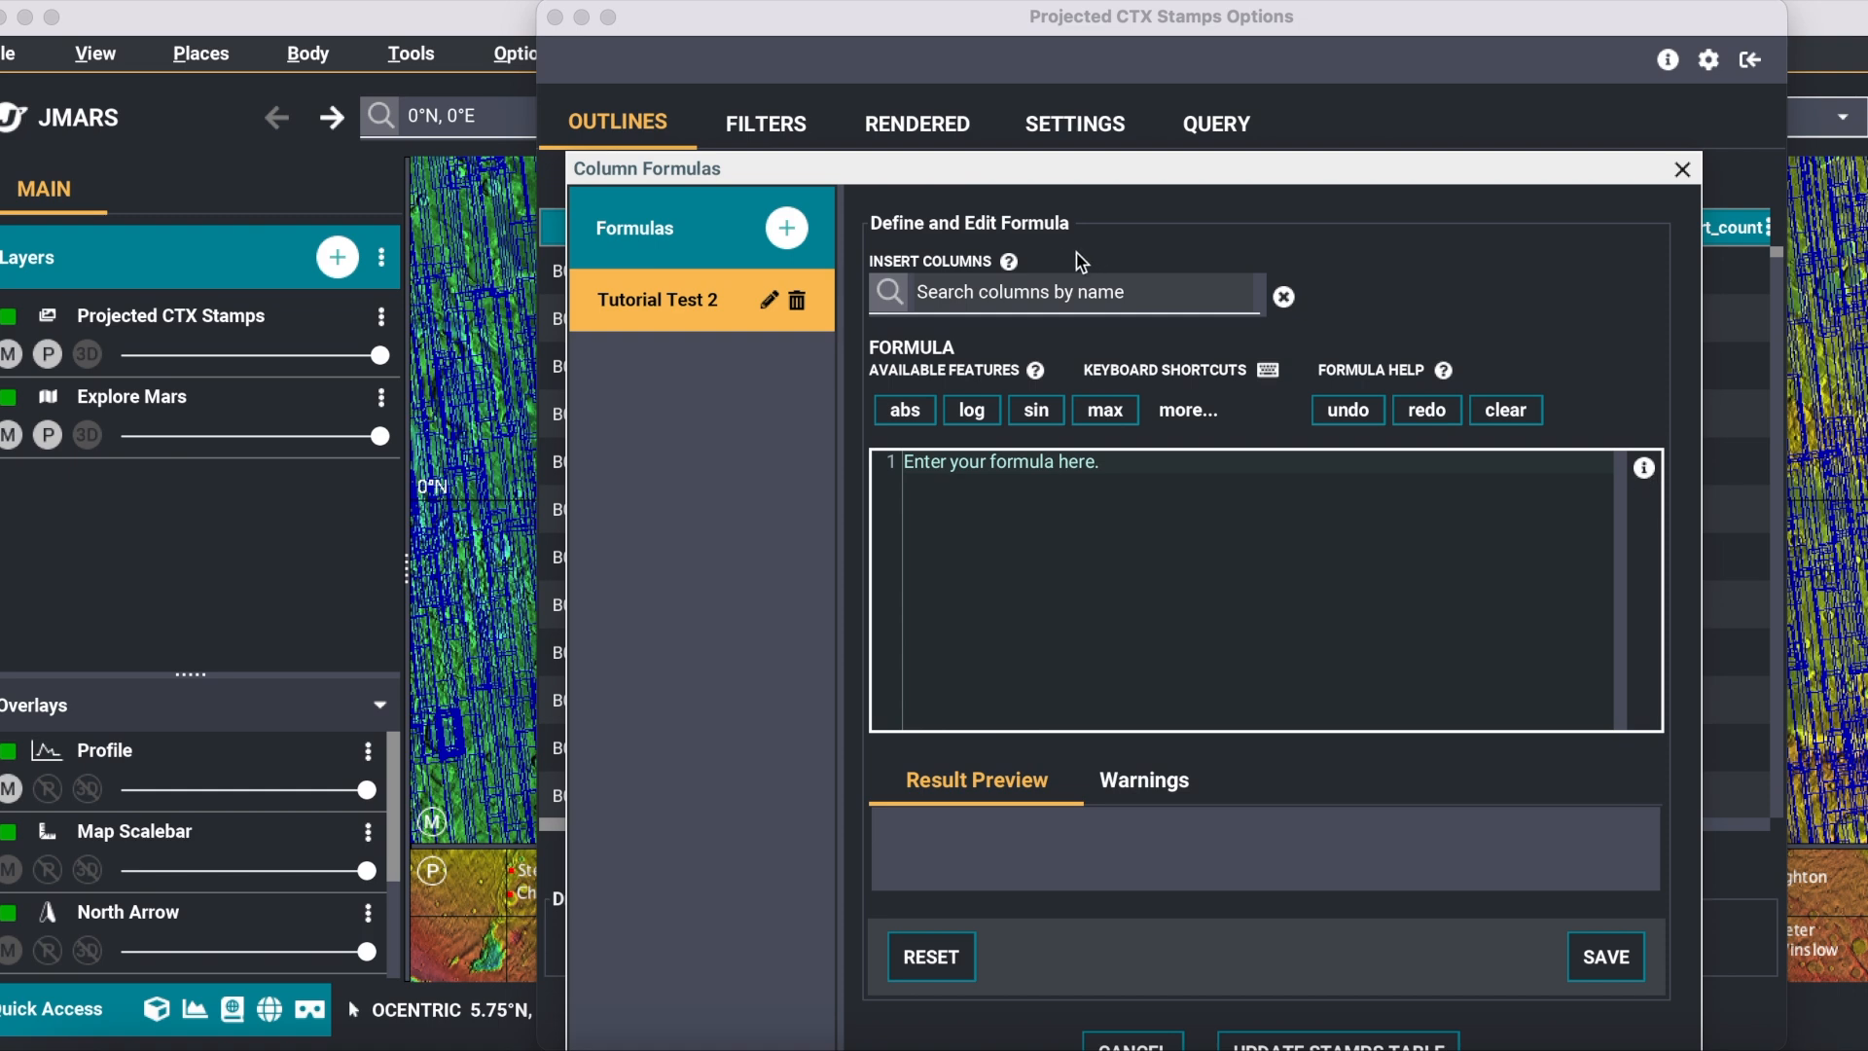
Read the formula editor's help on inserting columns and on the available features, such as number formats and operators.
{"action": "left_click", "coordinate": [1008, 263]}
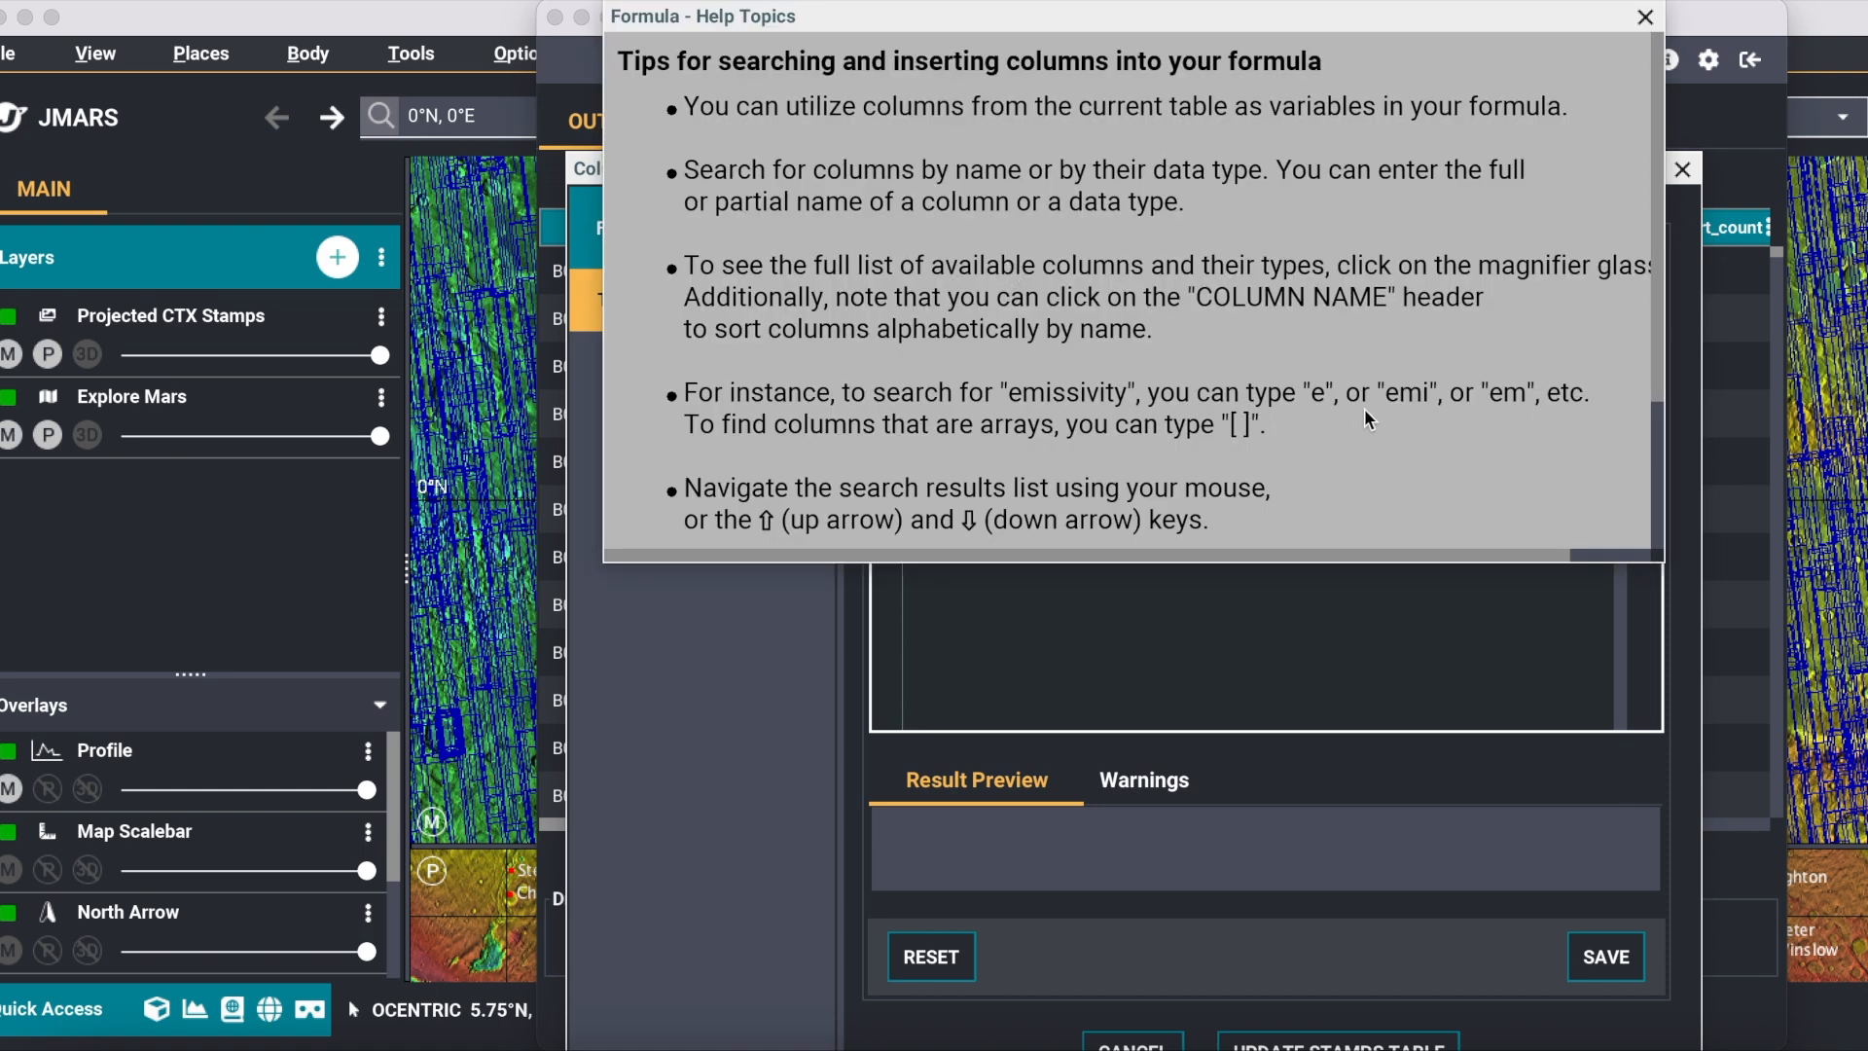
{"action": "left_click", "coordinate": [1644, 17]}
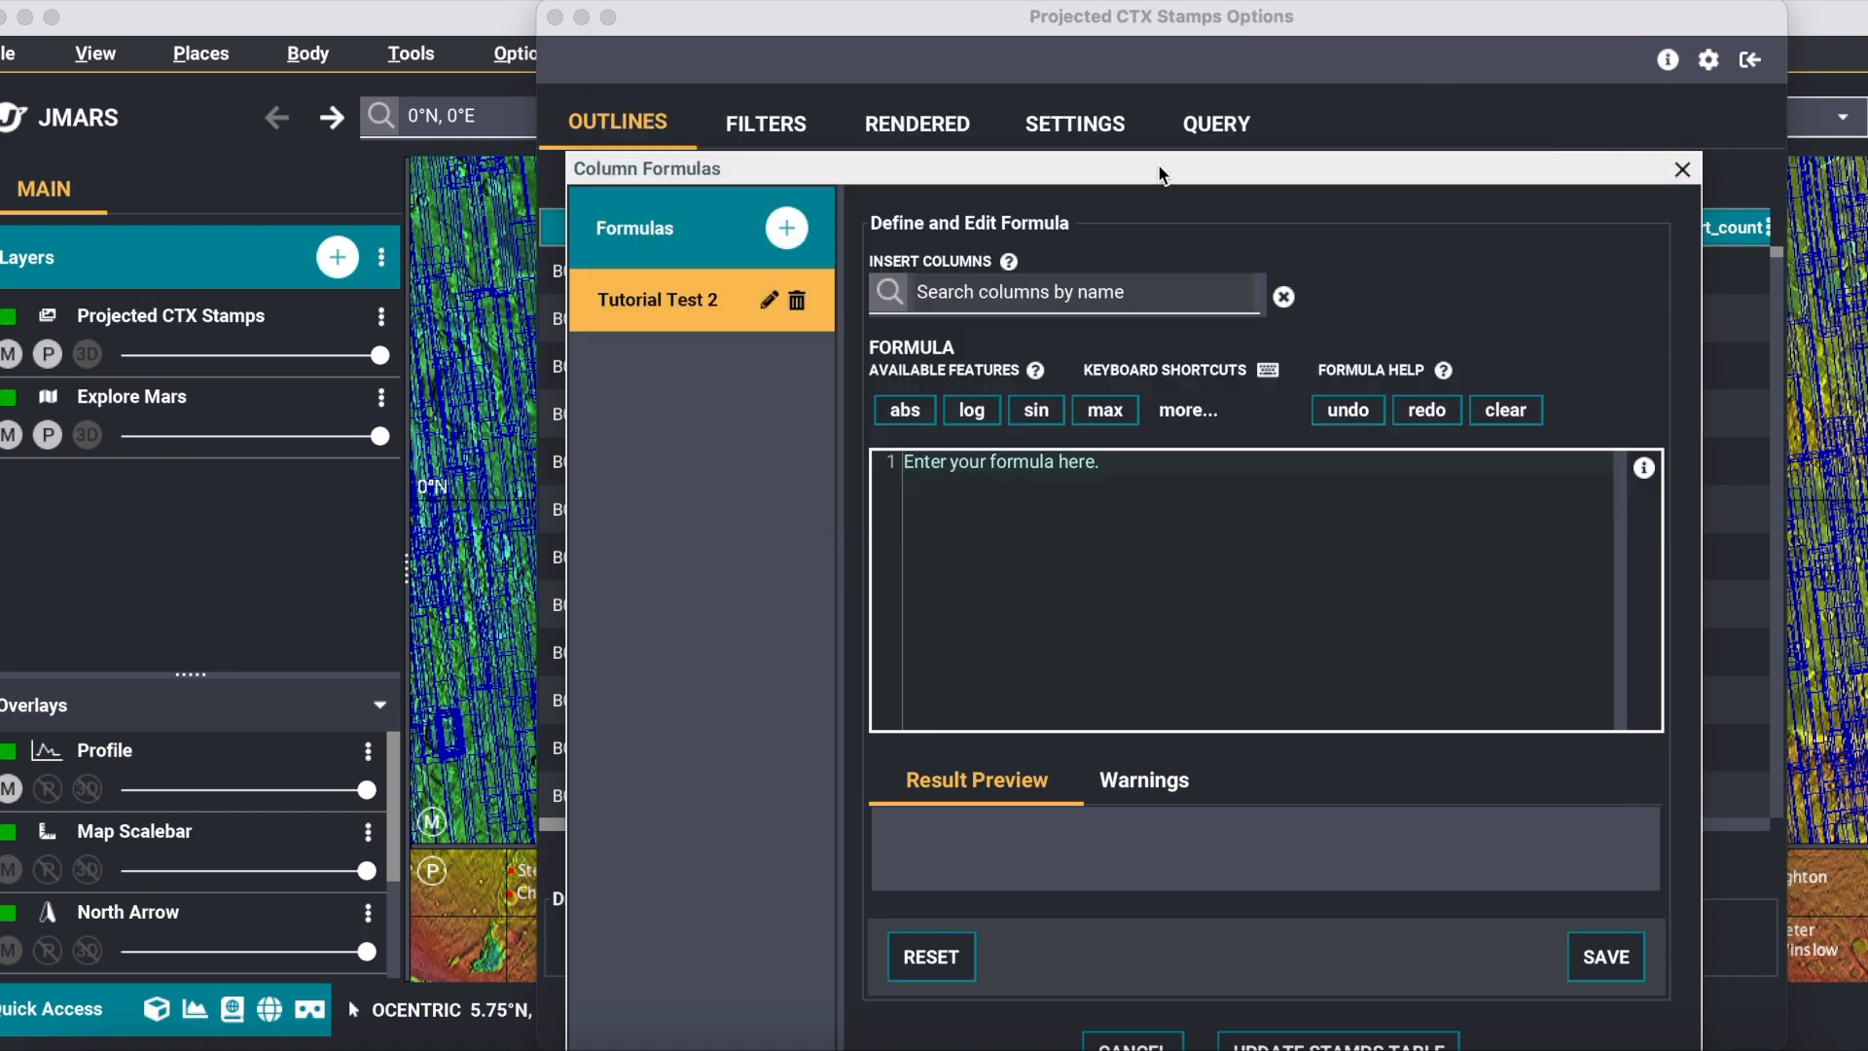
{"action": "left_click", "coordinate": [1035, 370]}
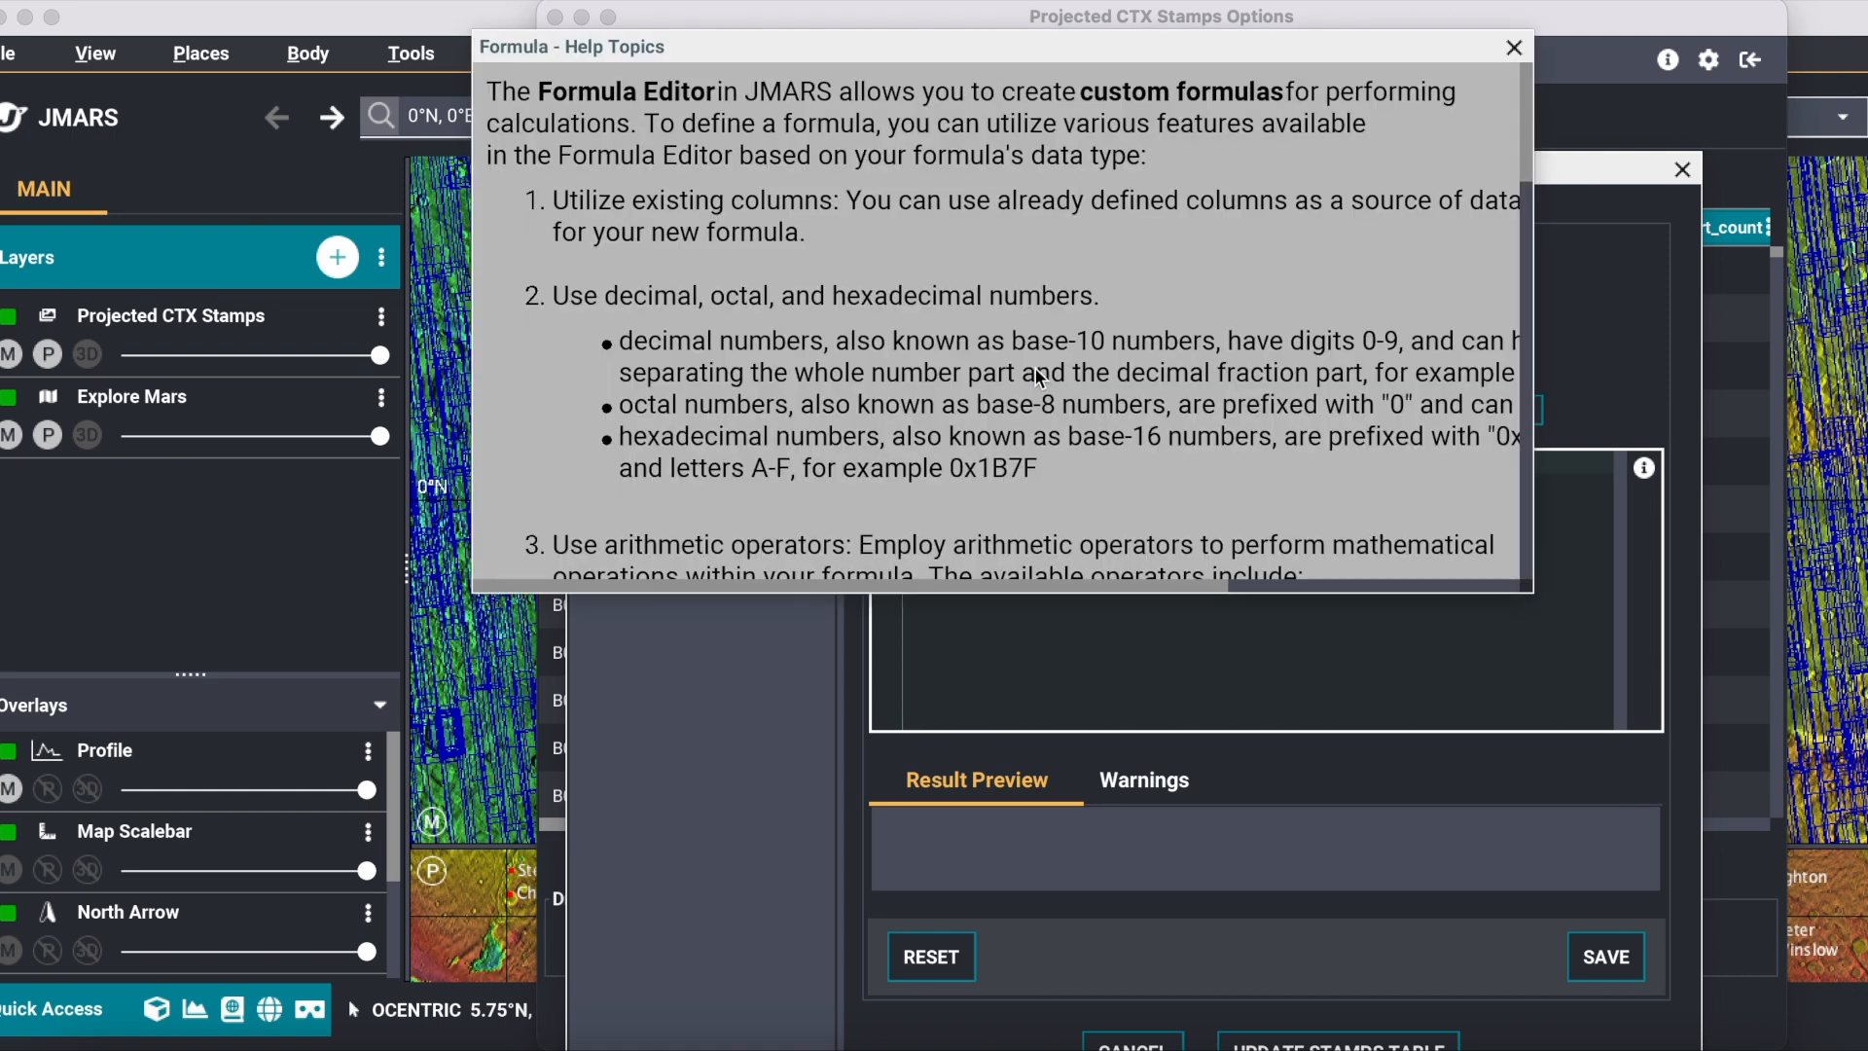
{"action": "scroll", "coordinate": [1037, 371], "scroll_direction": "down", "scroll_amount": 8}
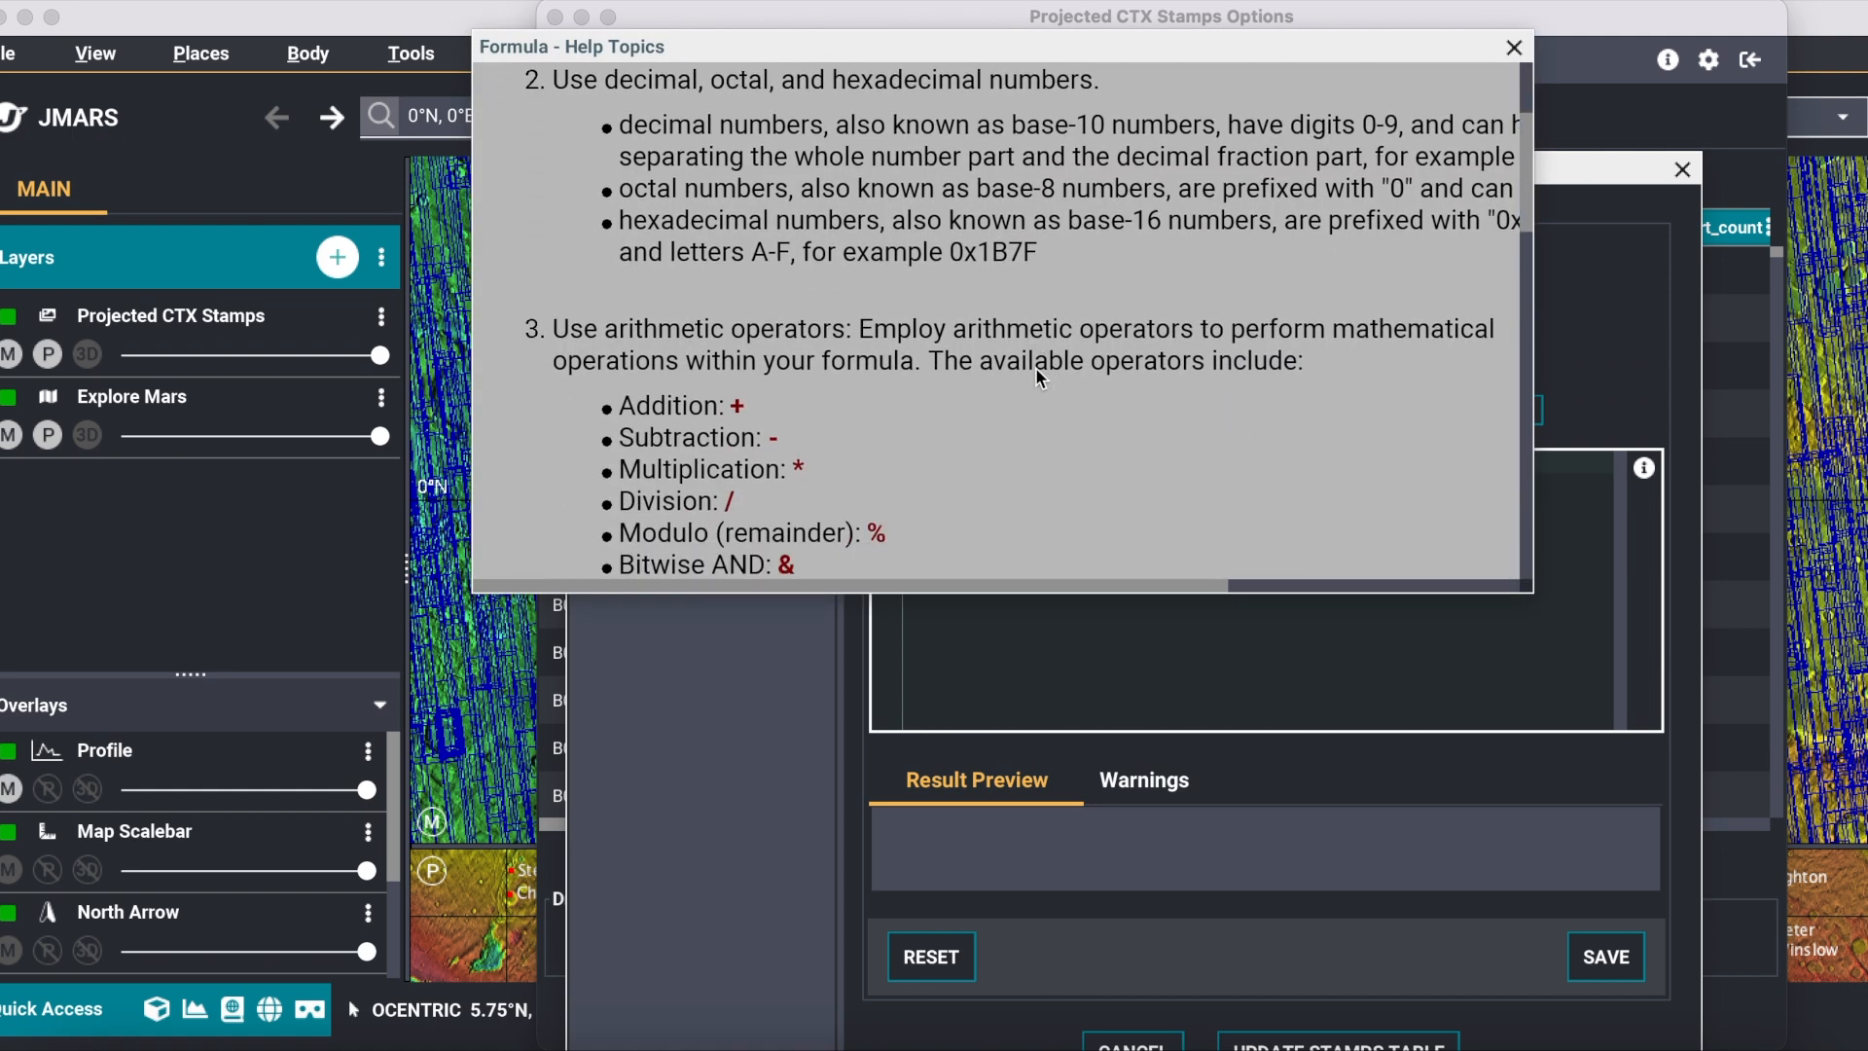
{"action": "scroll", "coordinate": [1035, 369], "scroll_direction": "down", "scroll_amount": 8}
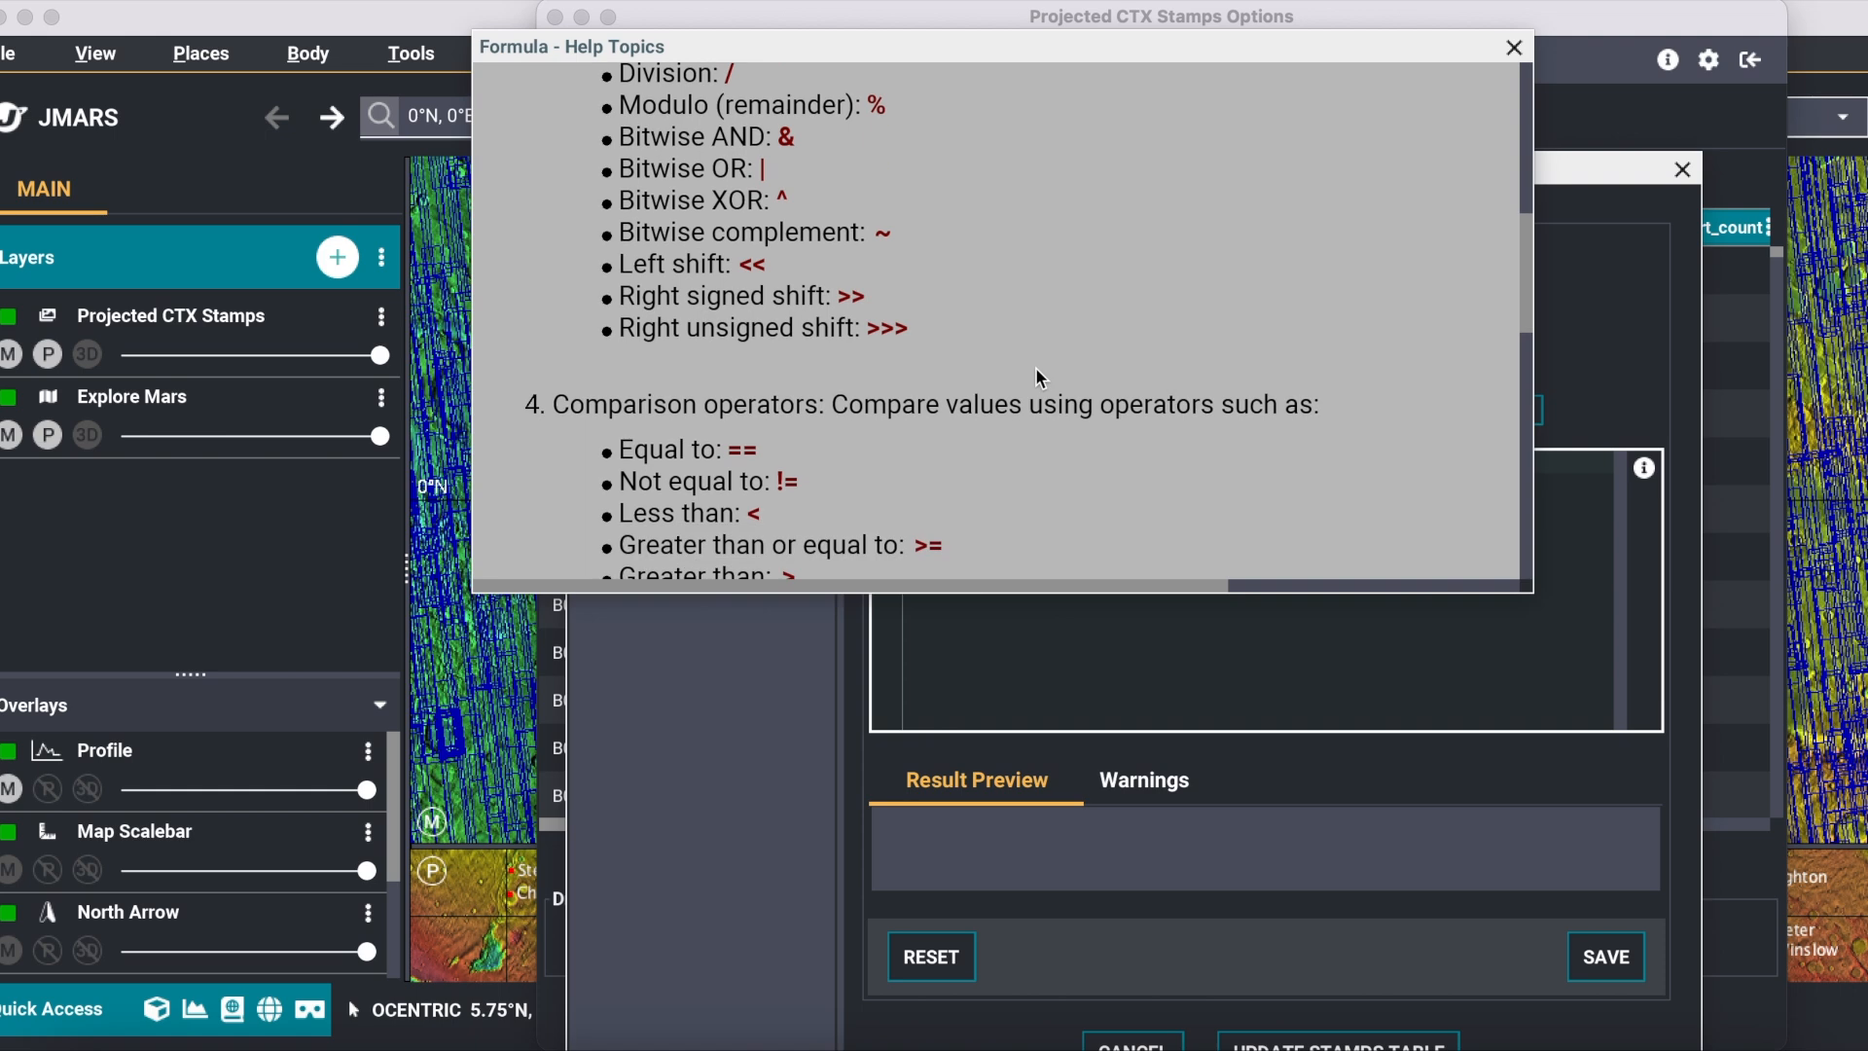
{"action": "scroll", "coordinate": [1035, 365], "scroll_direction": "down", "scroll_amount": 1}
{"action": "left_click", "coordinate": [1514, 47]}
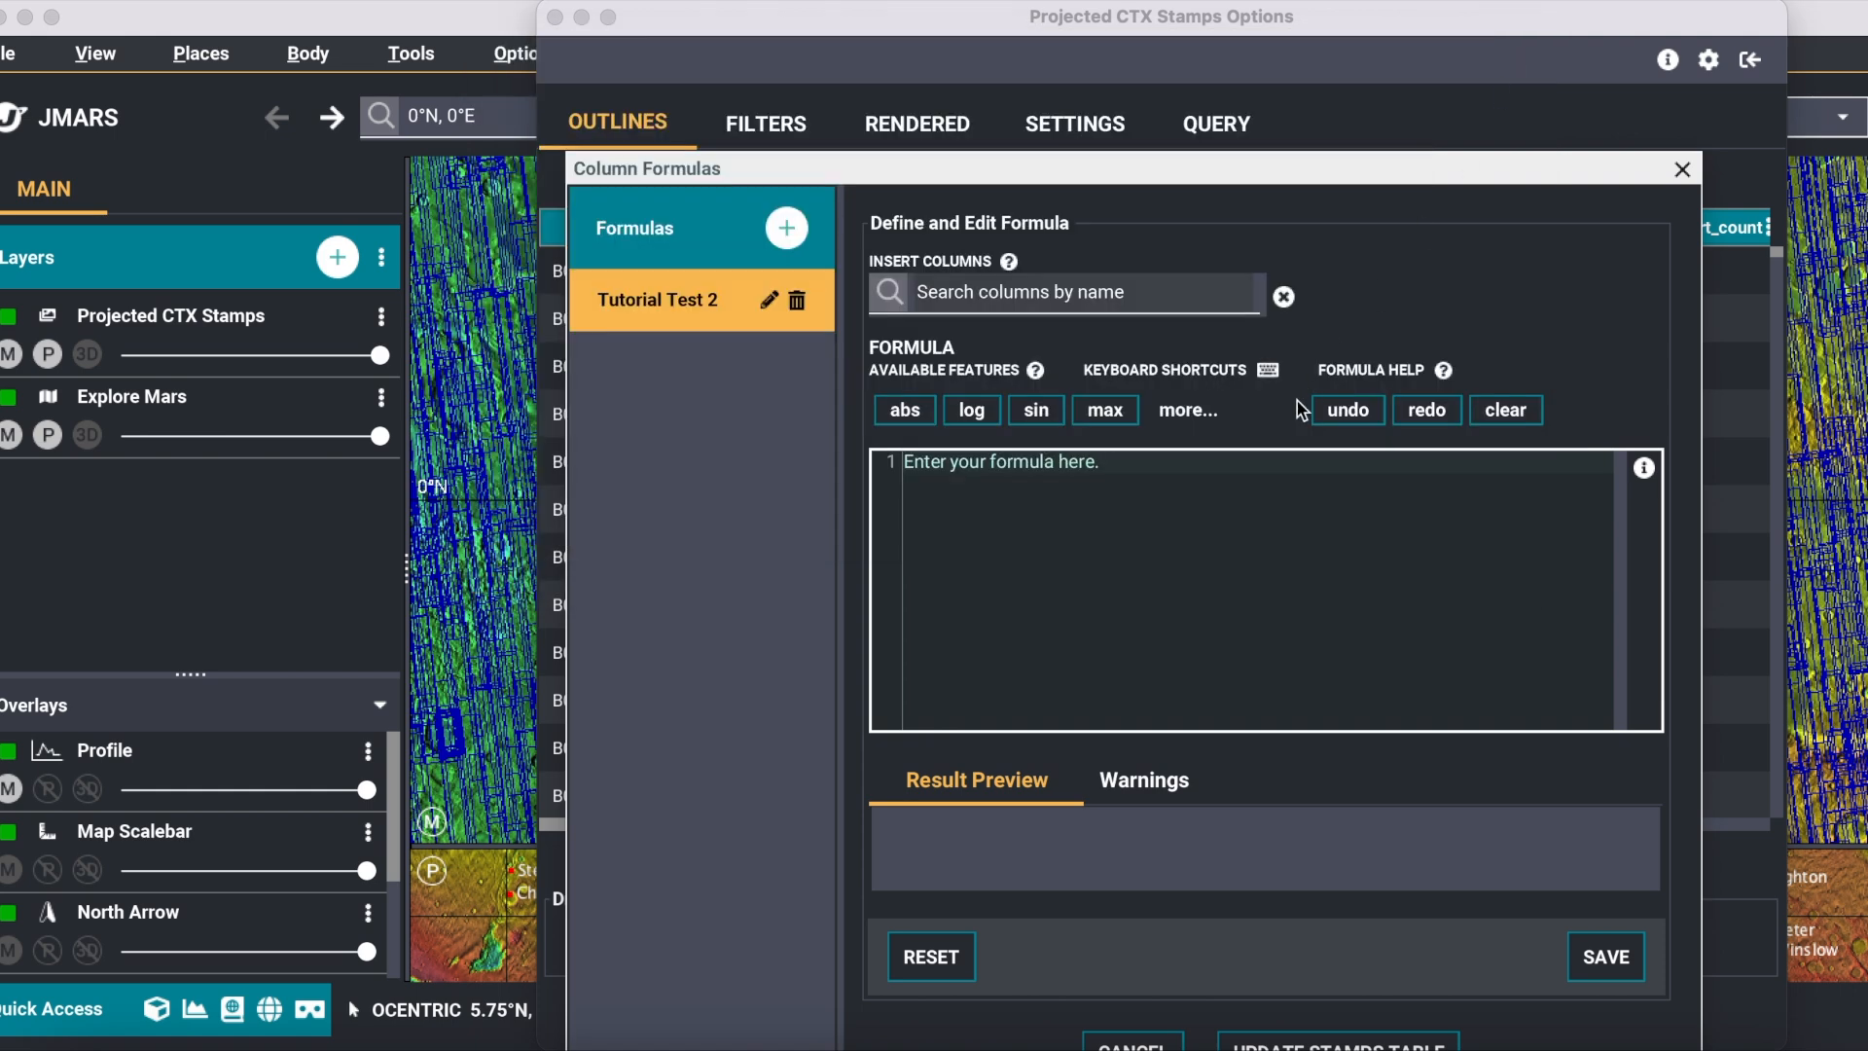
Review the formula editor's keyboard shortcuts list and the general formula help topics.
{"action": "left_click", "coordinate": [1271, 372]}
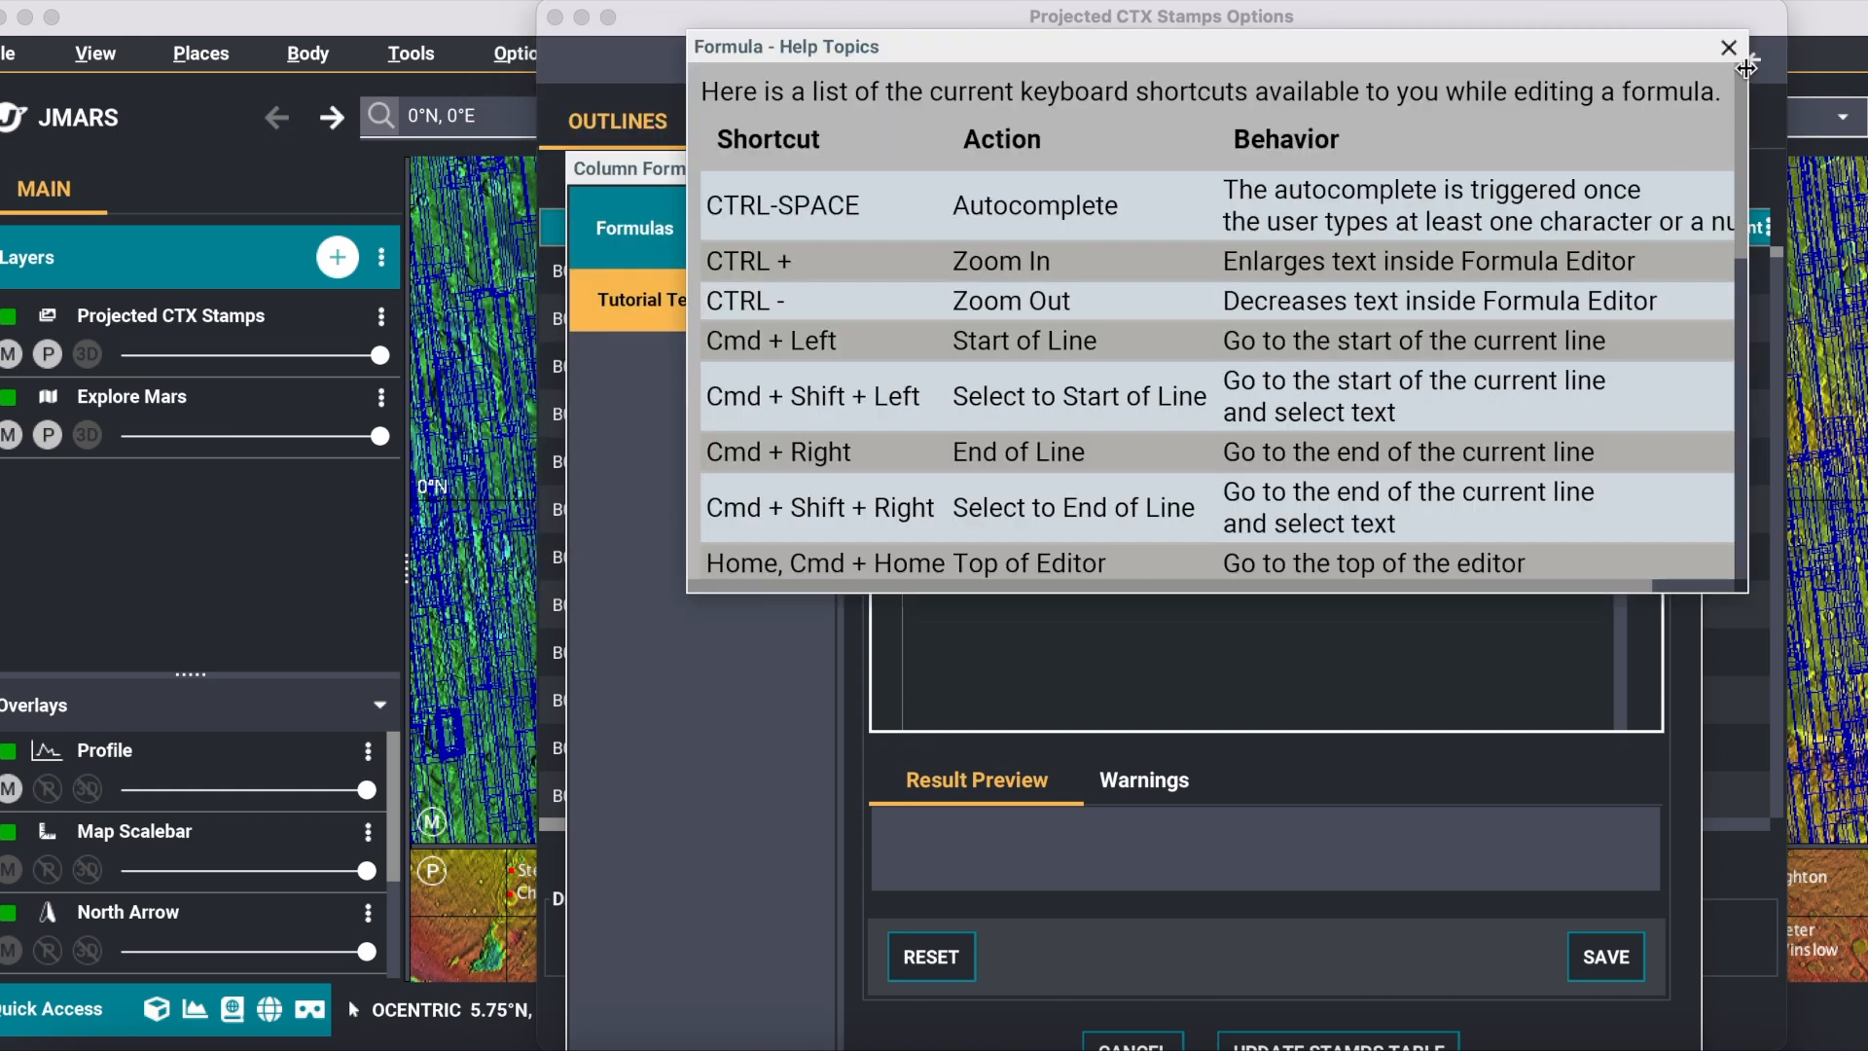
{"action": "left_click", "coordinate": [1731, 50]}
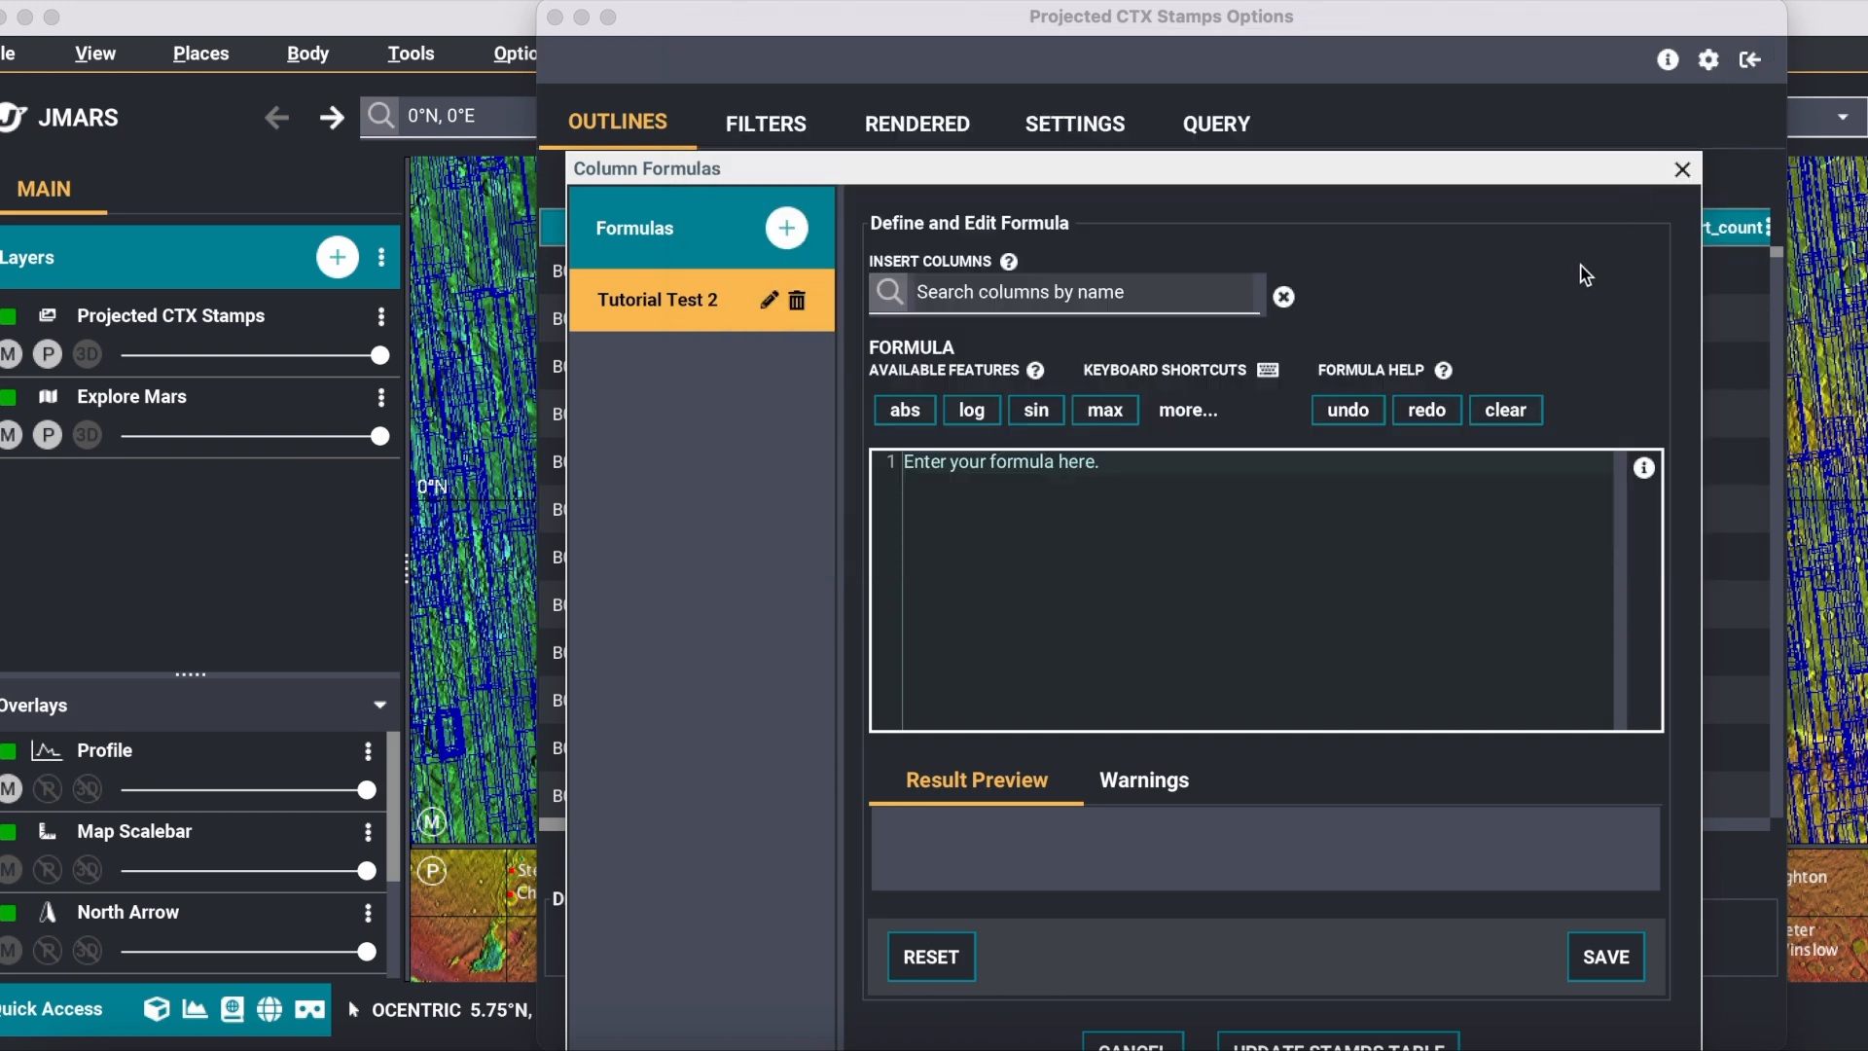
{"action": "left_click", "coordinate": [1443, 370]}
{"action": "scroll", "coordinate": [1259, 432], "scroll_direction": "down", "scroll_amount": 3}
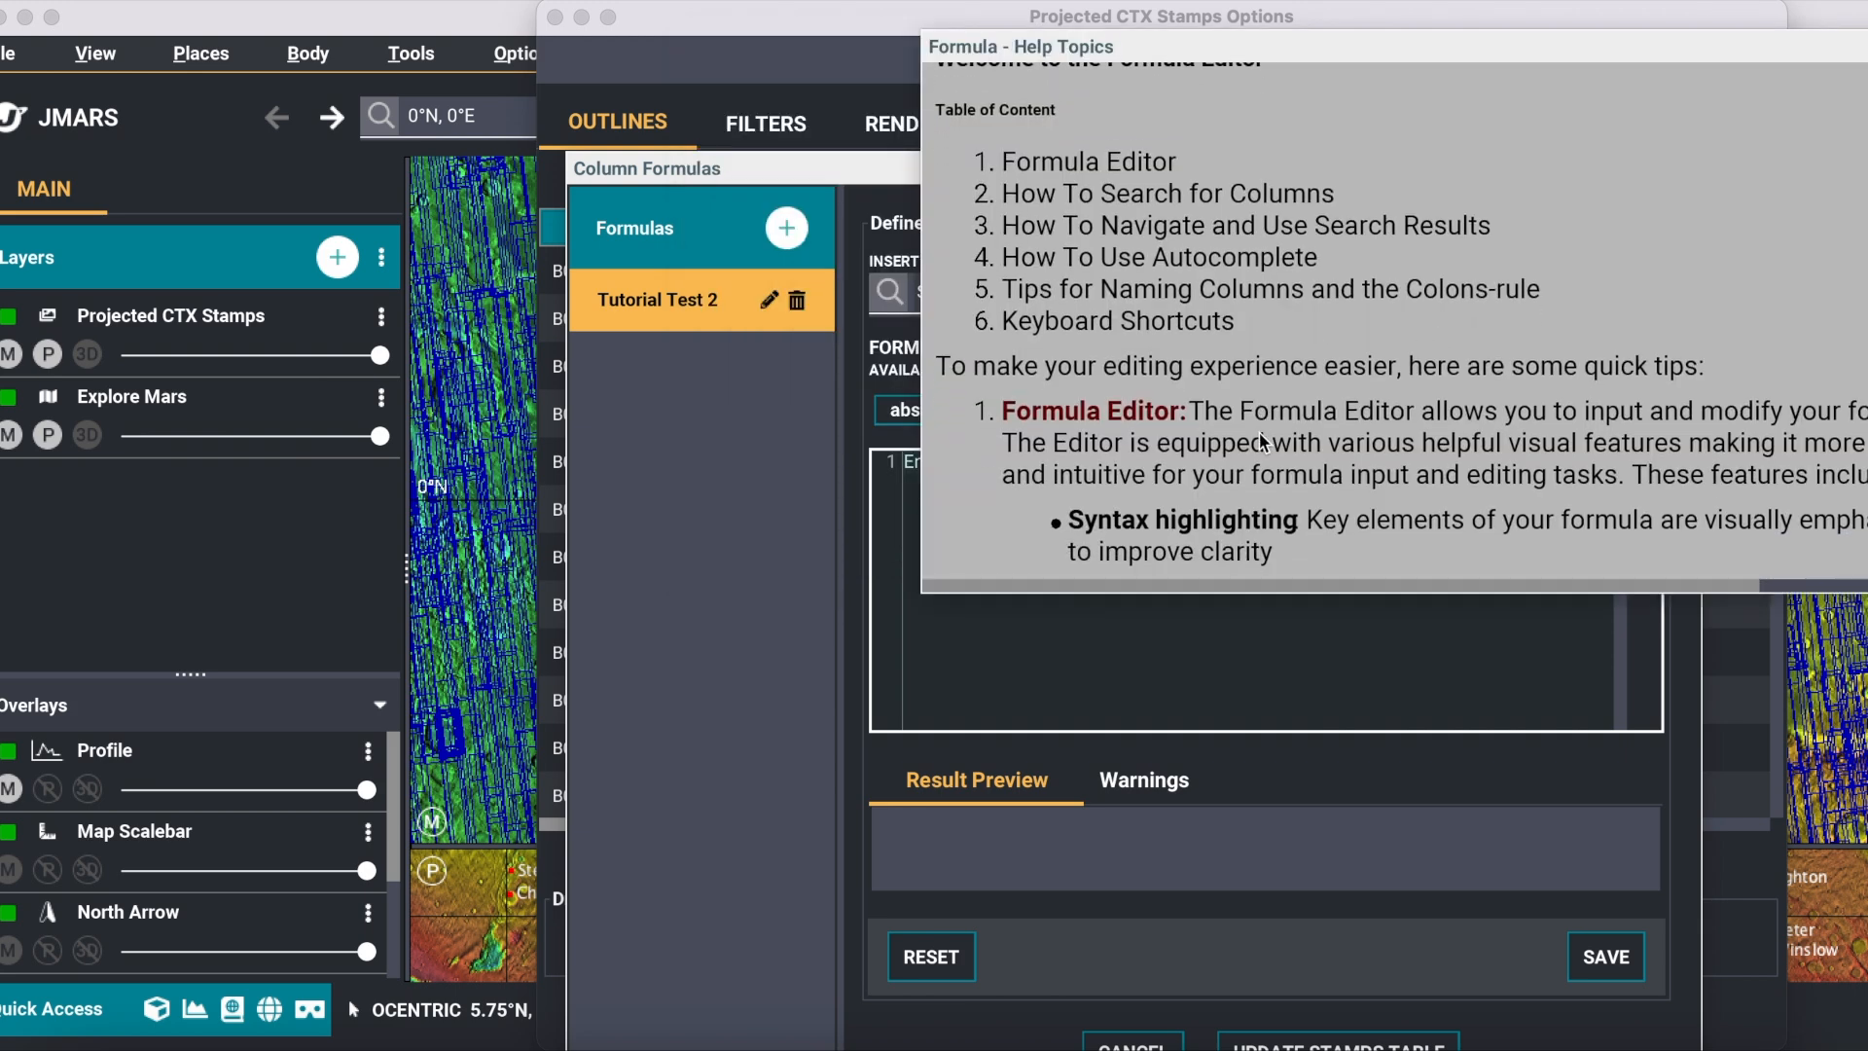
{"action": "scroll", "coordinate": [1259, 432], "scroll_direction": "down", "scroll_amount": 5}
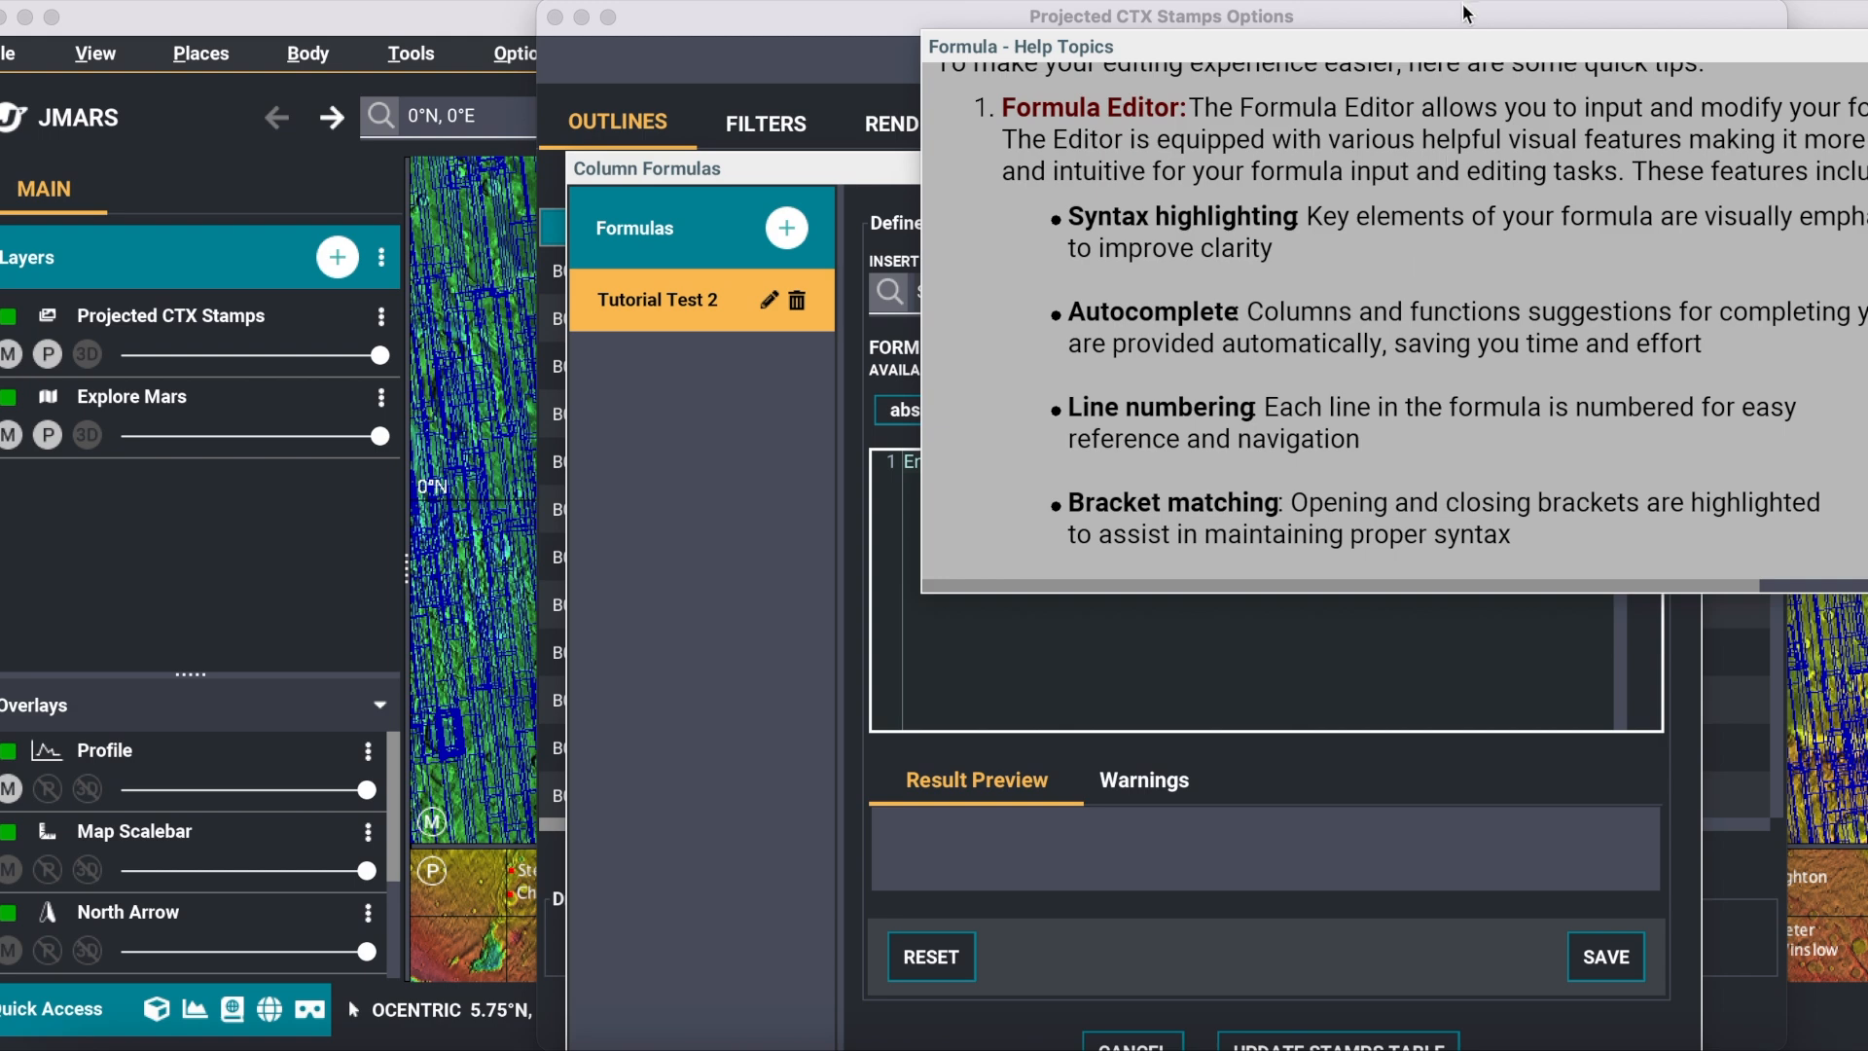
{"action": "left_click_drag", "start_coordinate": [1466, 55], "coordinate": [989, 176]}
{"action": "scroll", "coordinate": [1177, 403], "scroll_direction": "down", "scroll_amount": 5}
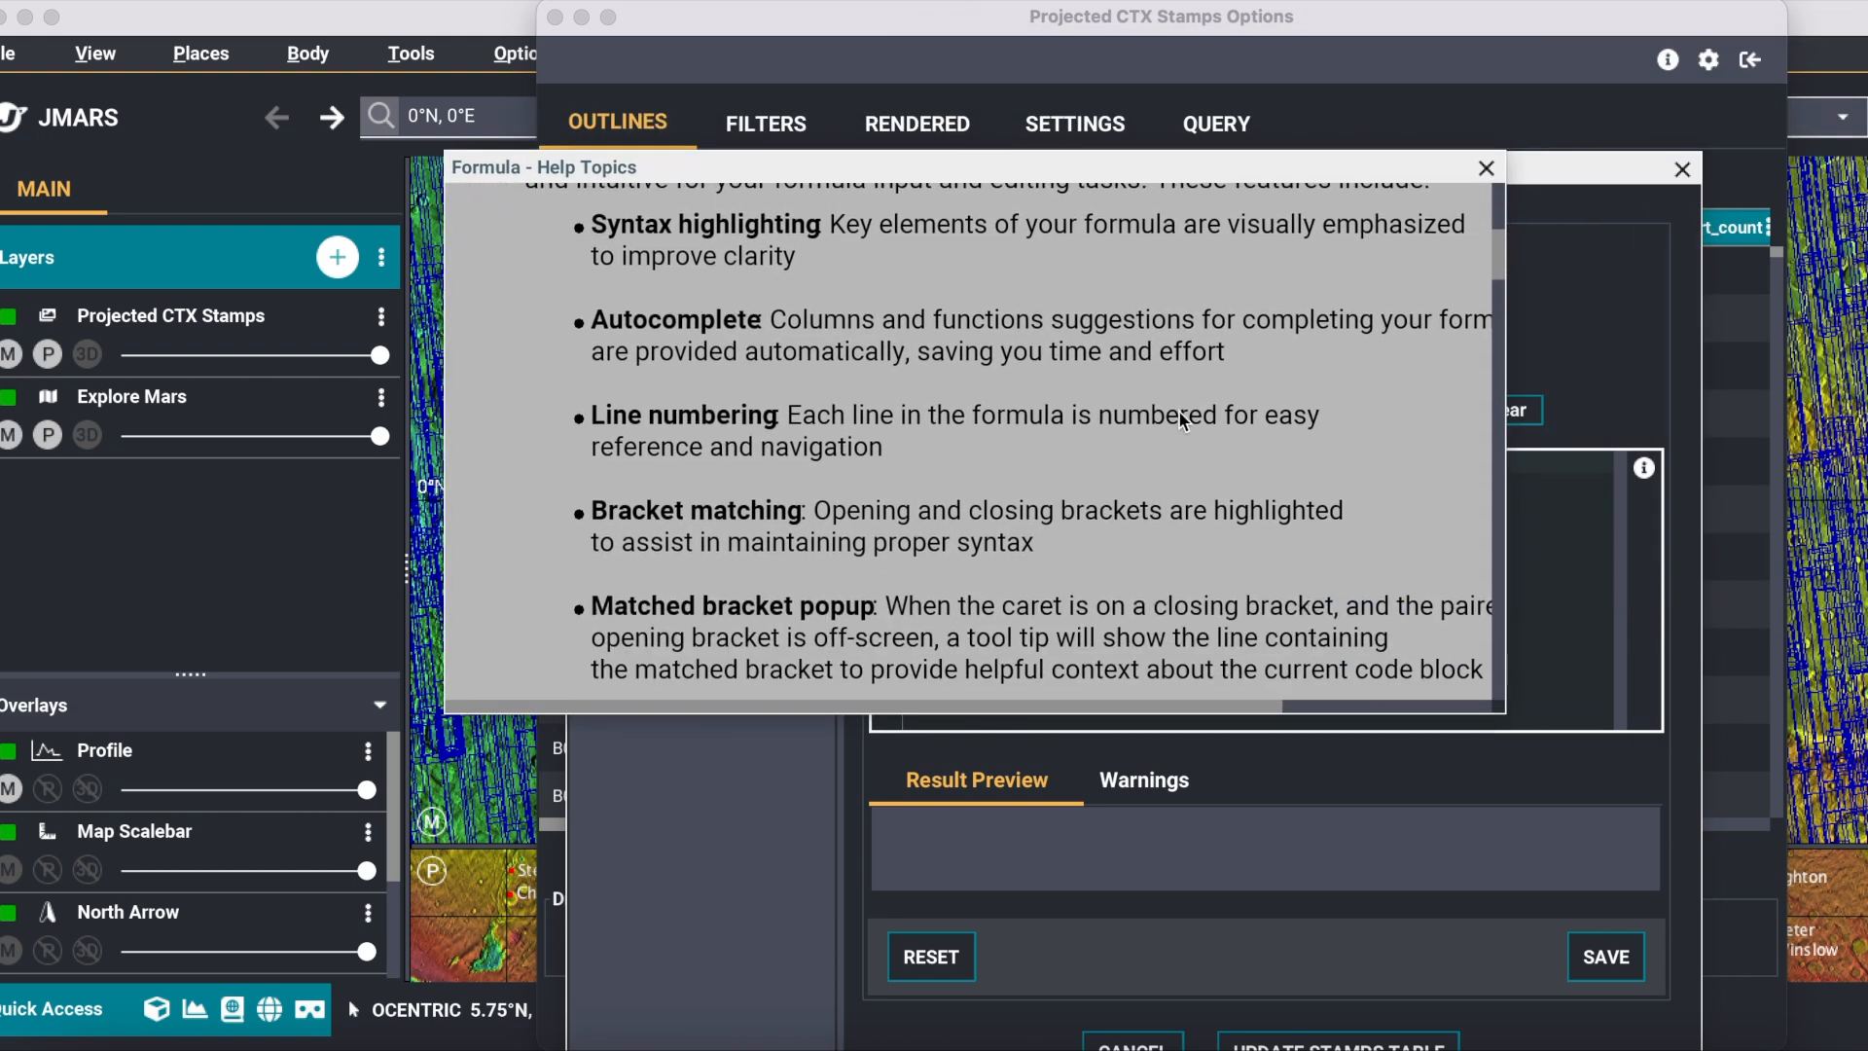
{"action": "scroll", "coordinate": [1177, 411], "scroll_direction": "down", "scroll_amount": 2}
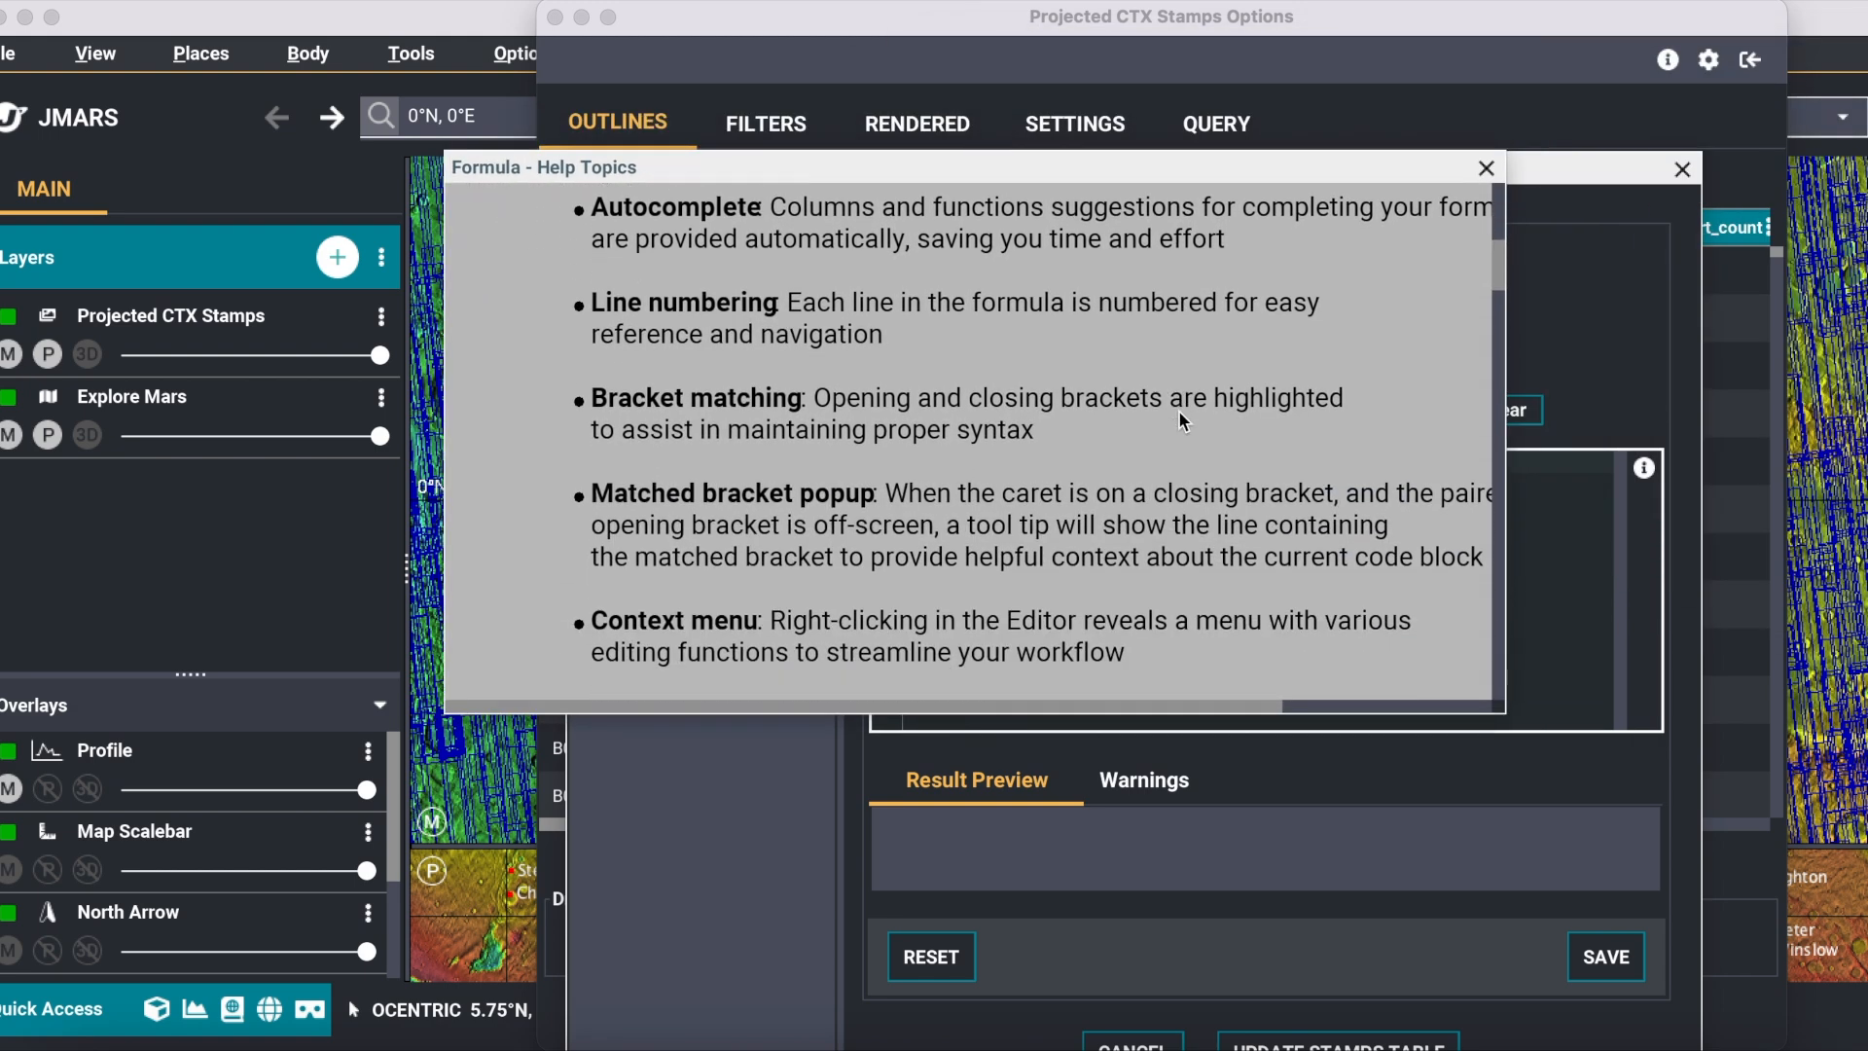
{"action": "left_click", "coordinate": [1486, 167]}
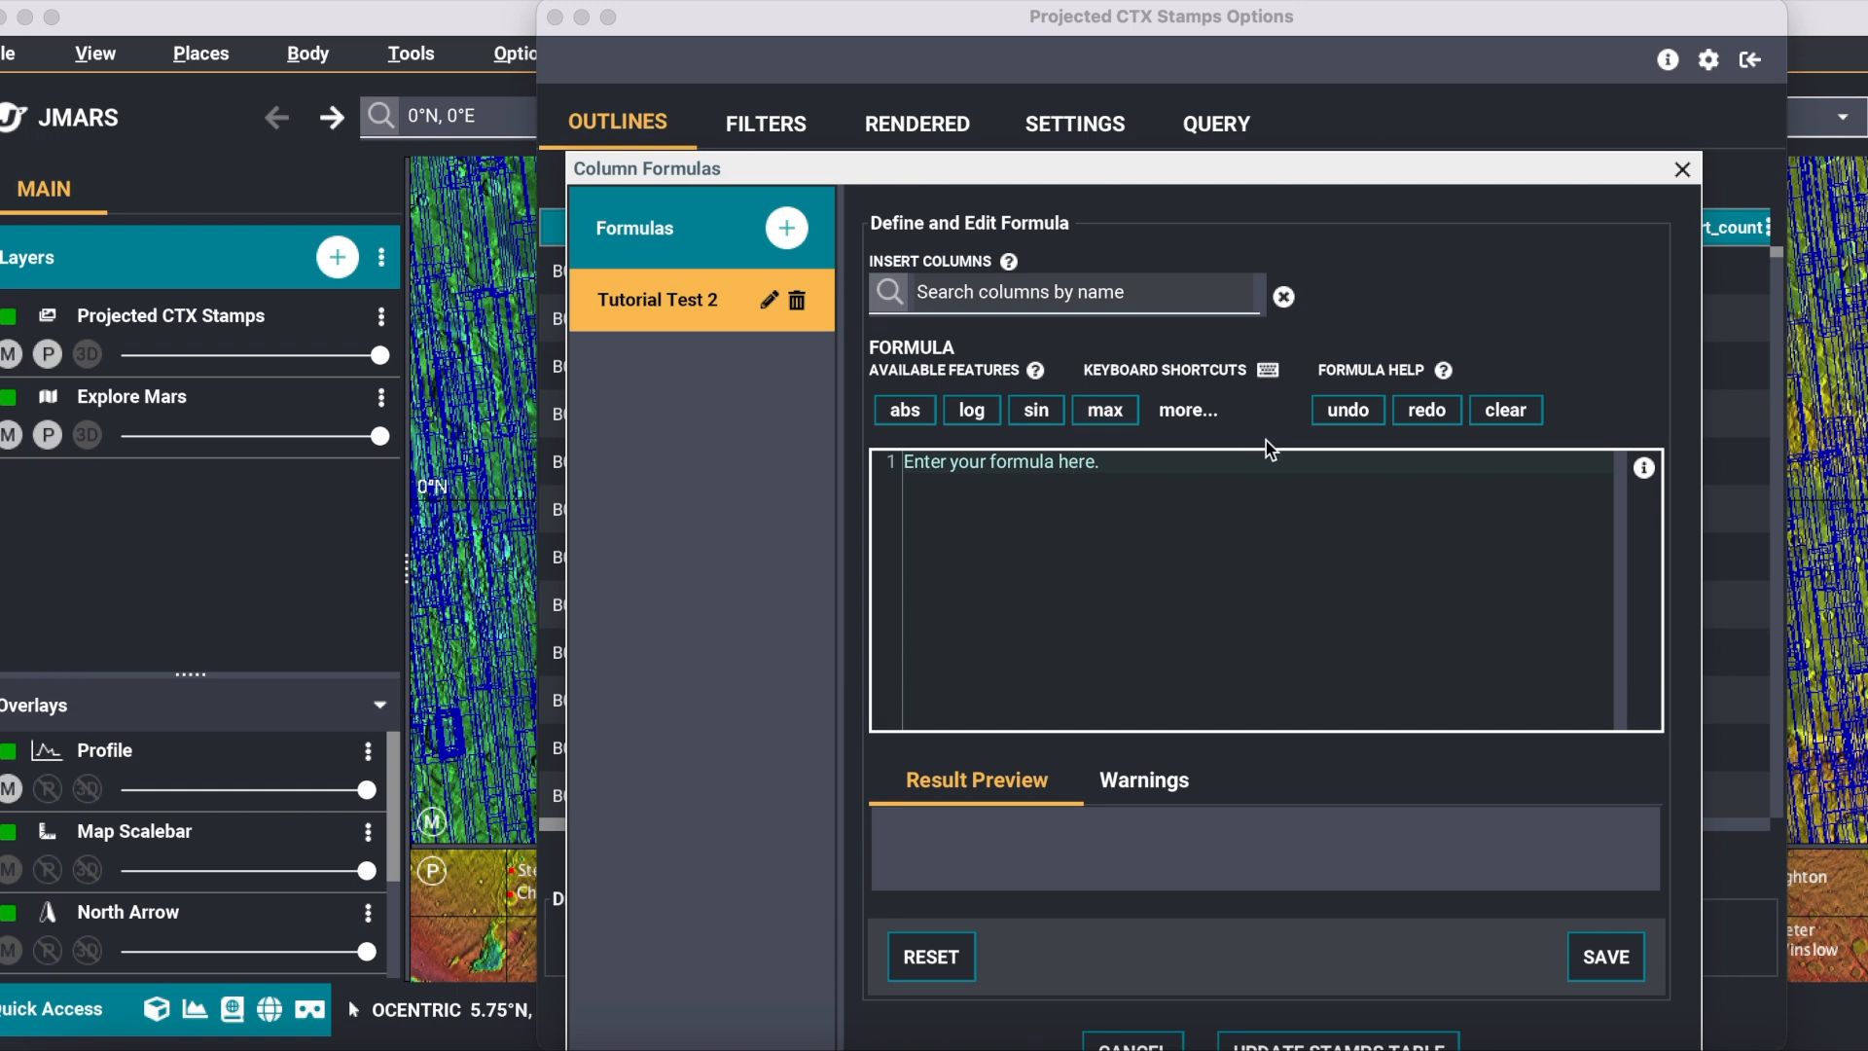
Read the formula editor's helpful tips, and insert the emission_angle column into the Tutorial Test 2 formula using the search "emi".
{"action": "left_click", "coordinate": [1650, 475]}
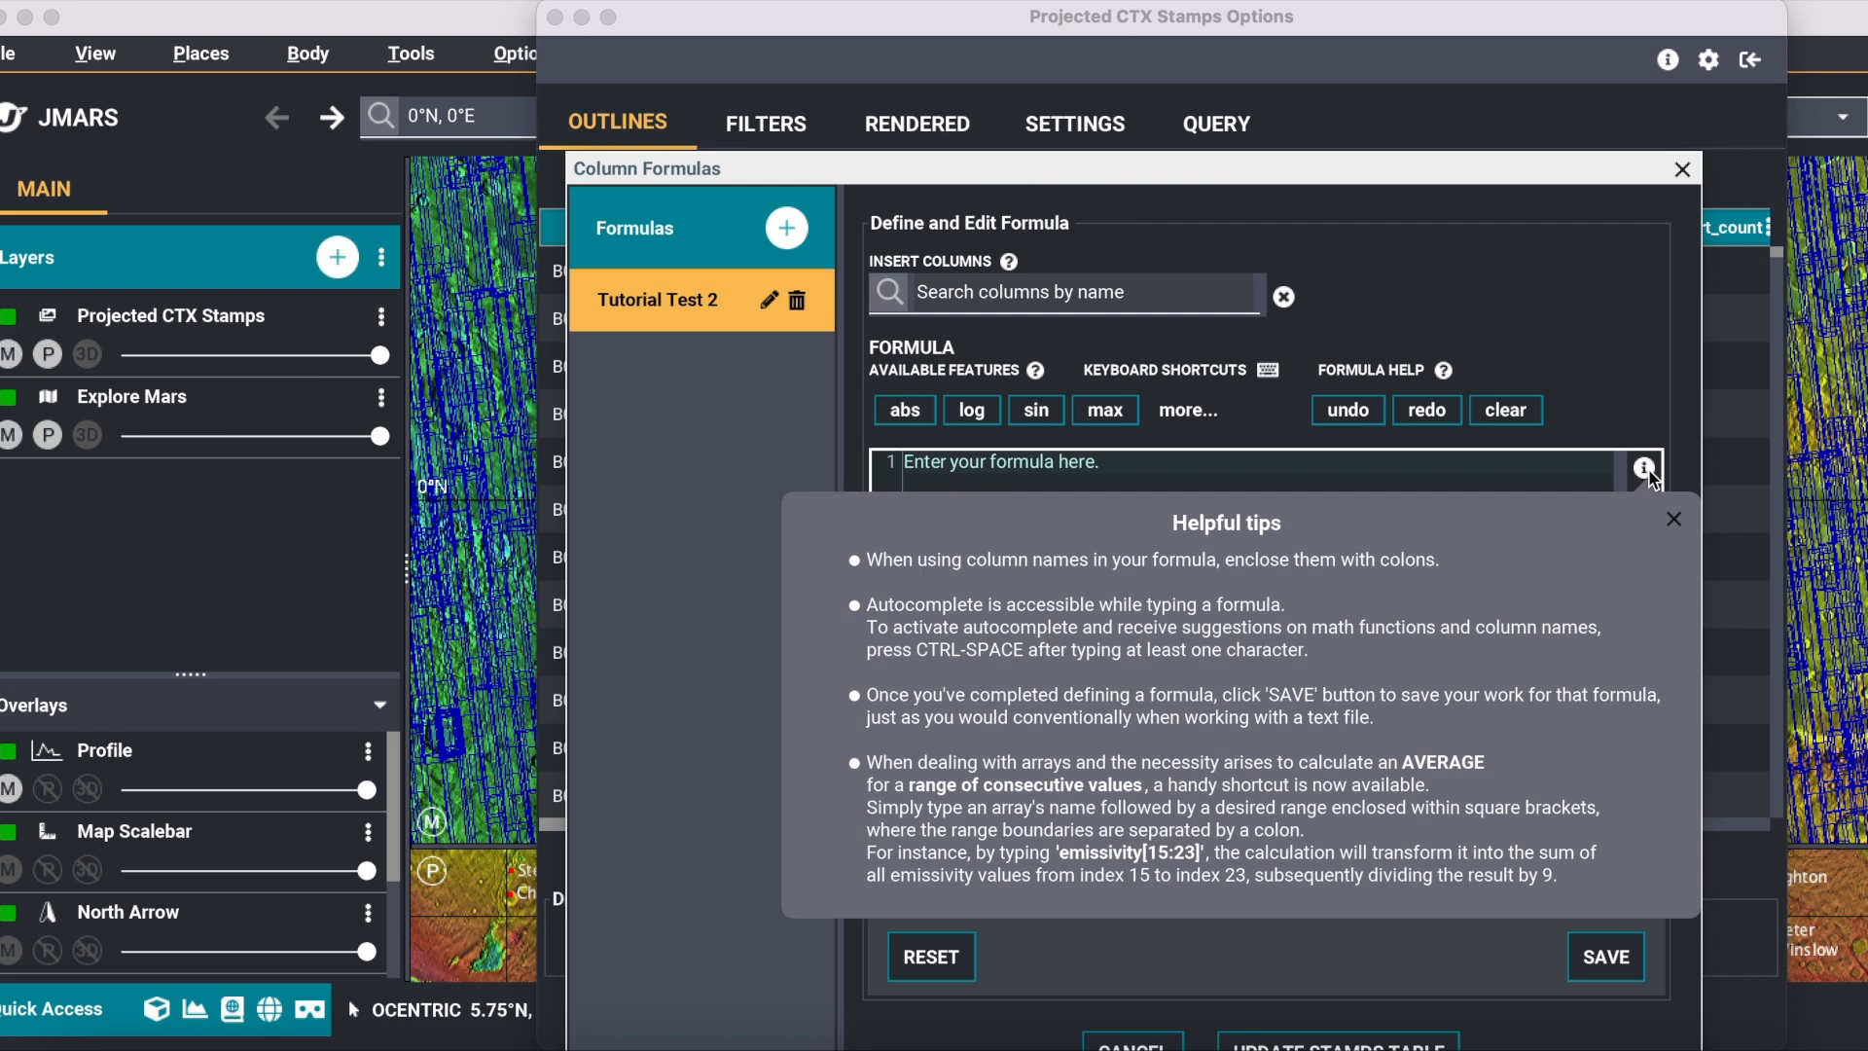
{"action": "left_click", "coordinate": [1674, 520]}
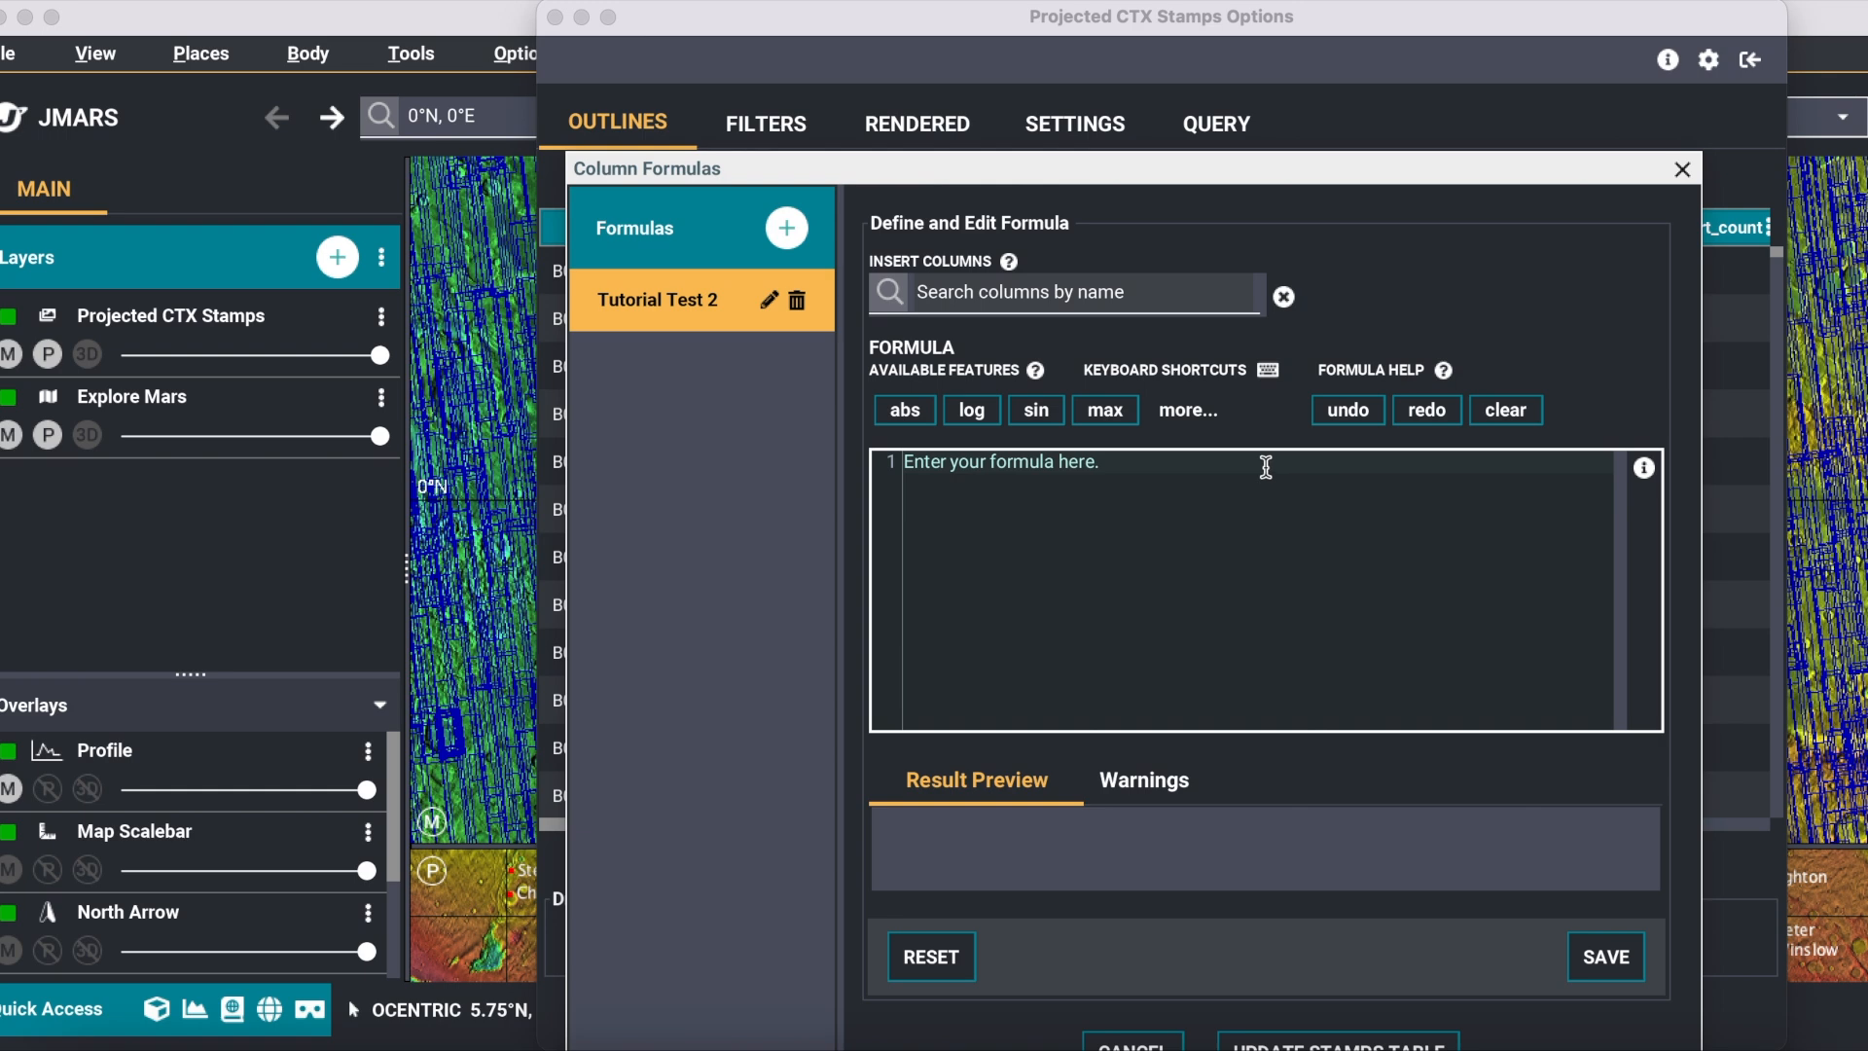
{"action": "left_click", "coordinate": [1098, 298]}
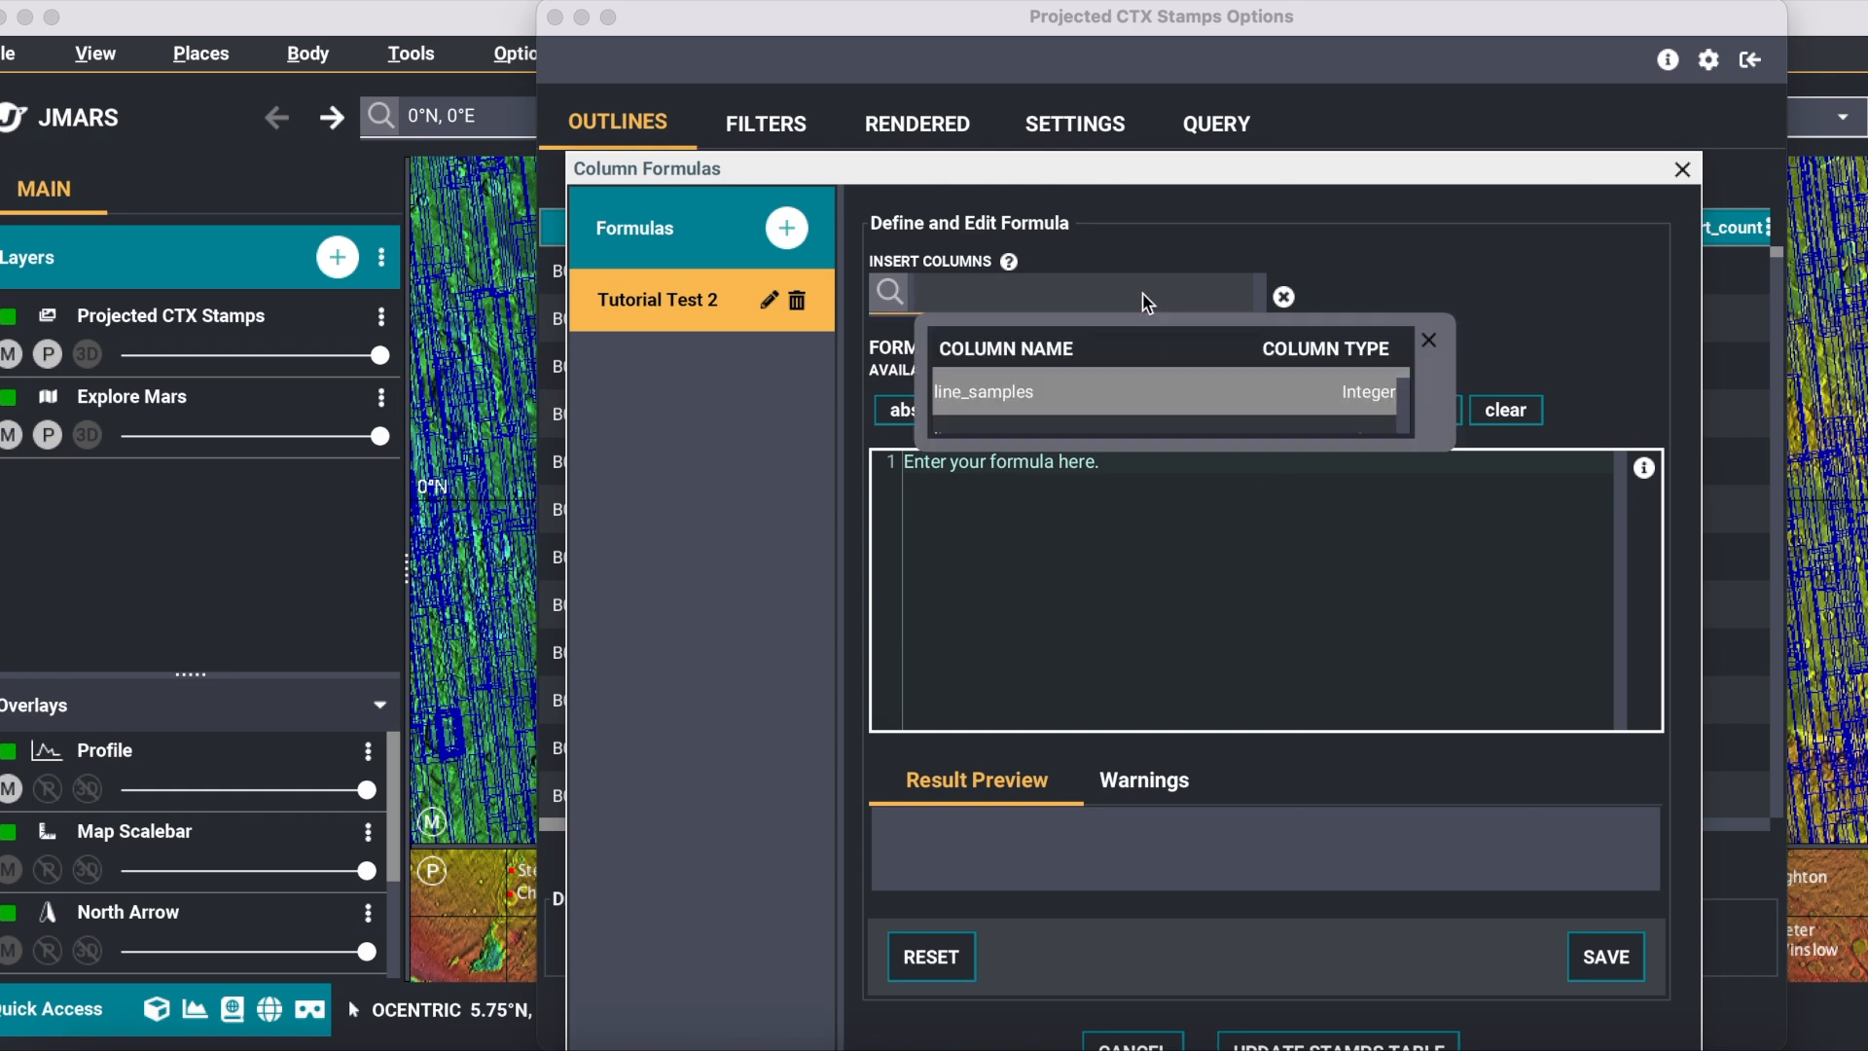
{"action": "type", "text": "emi"}
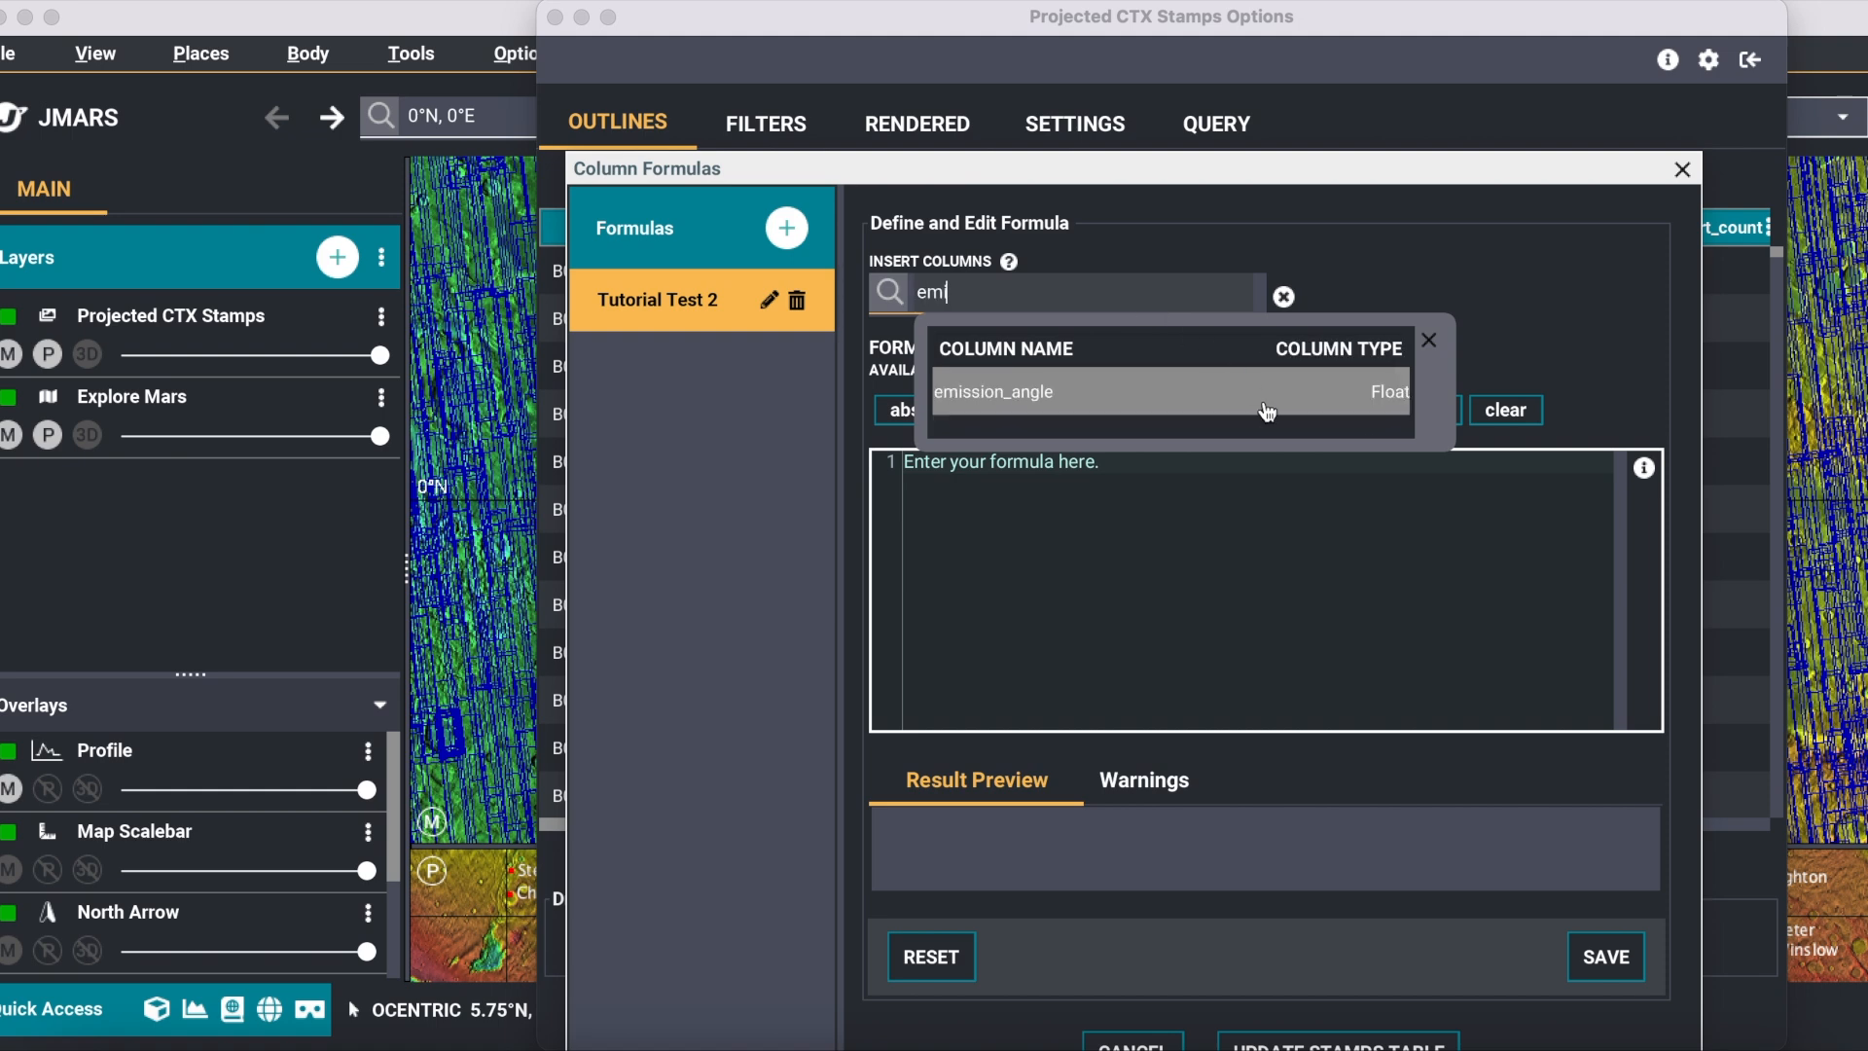
{"action": "left_click", "coordinate": [1175, 406]}
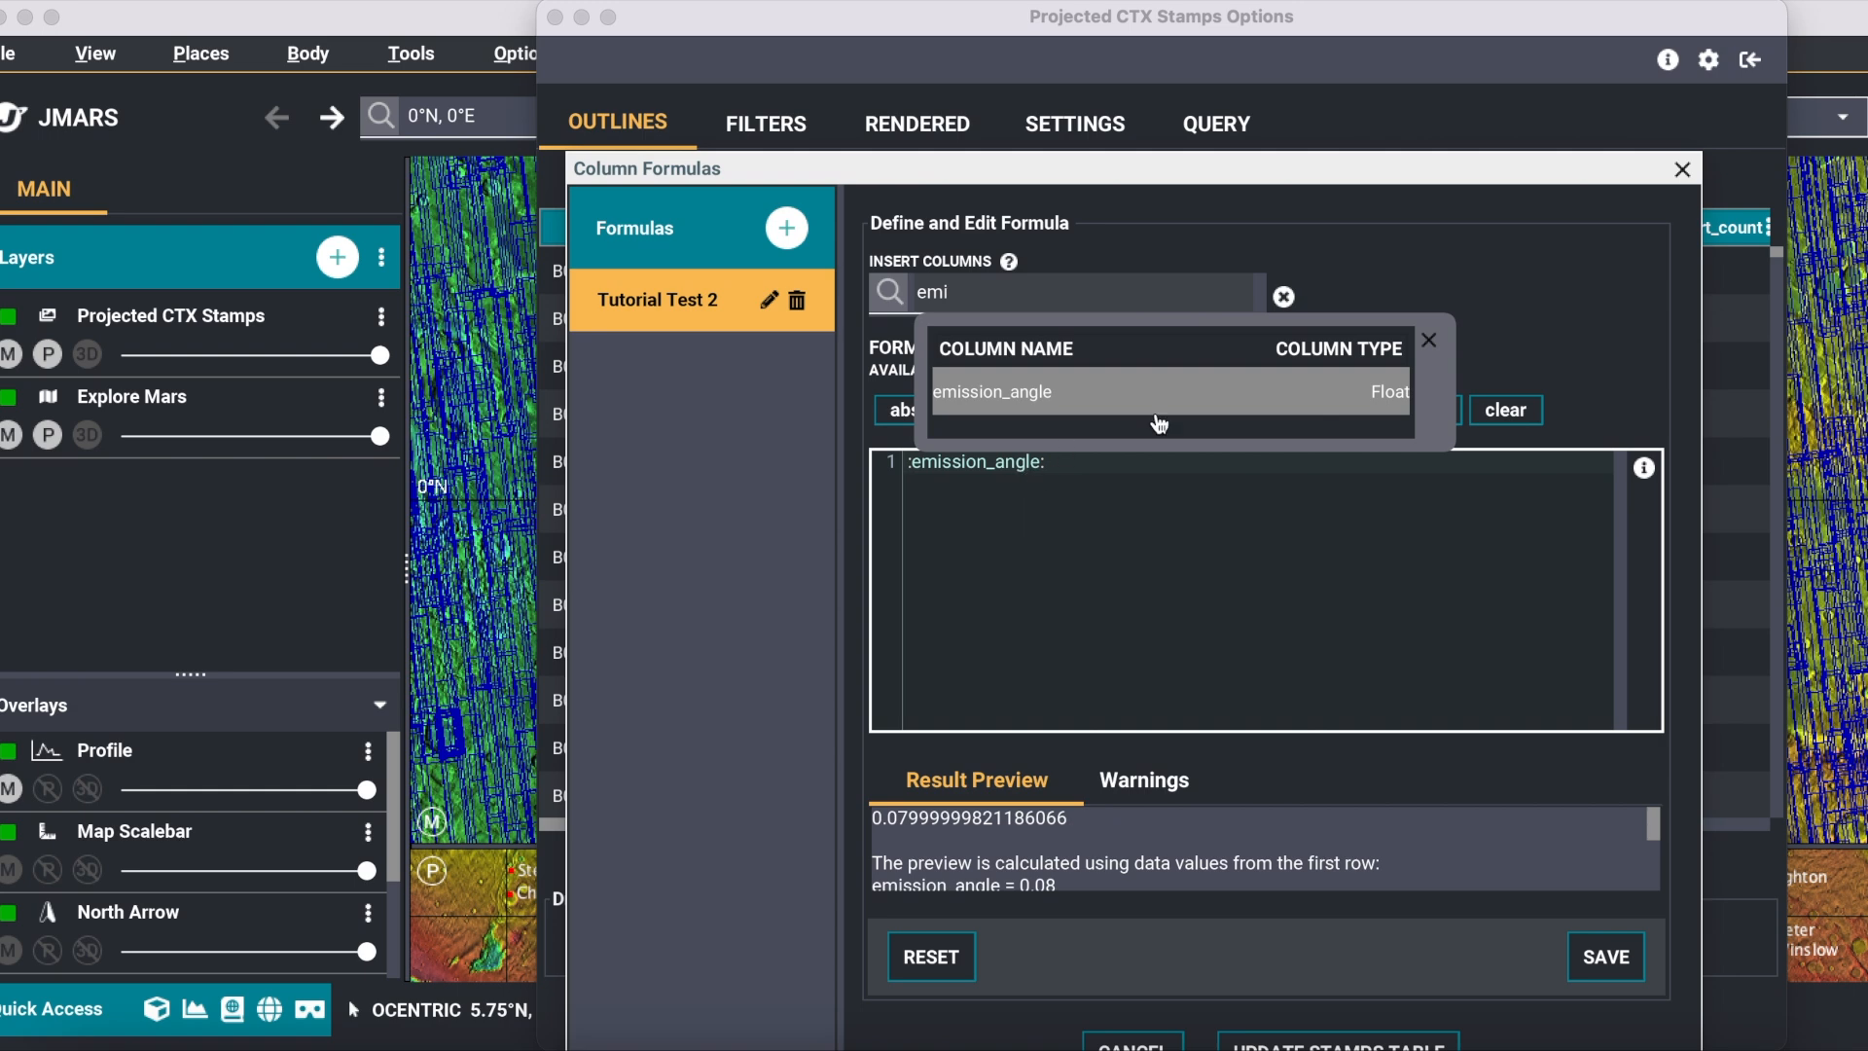
{"action": "left_click", "coordinate": [1429, 340]}
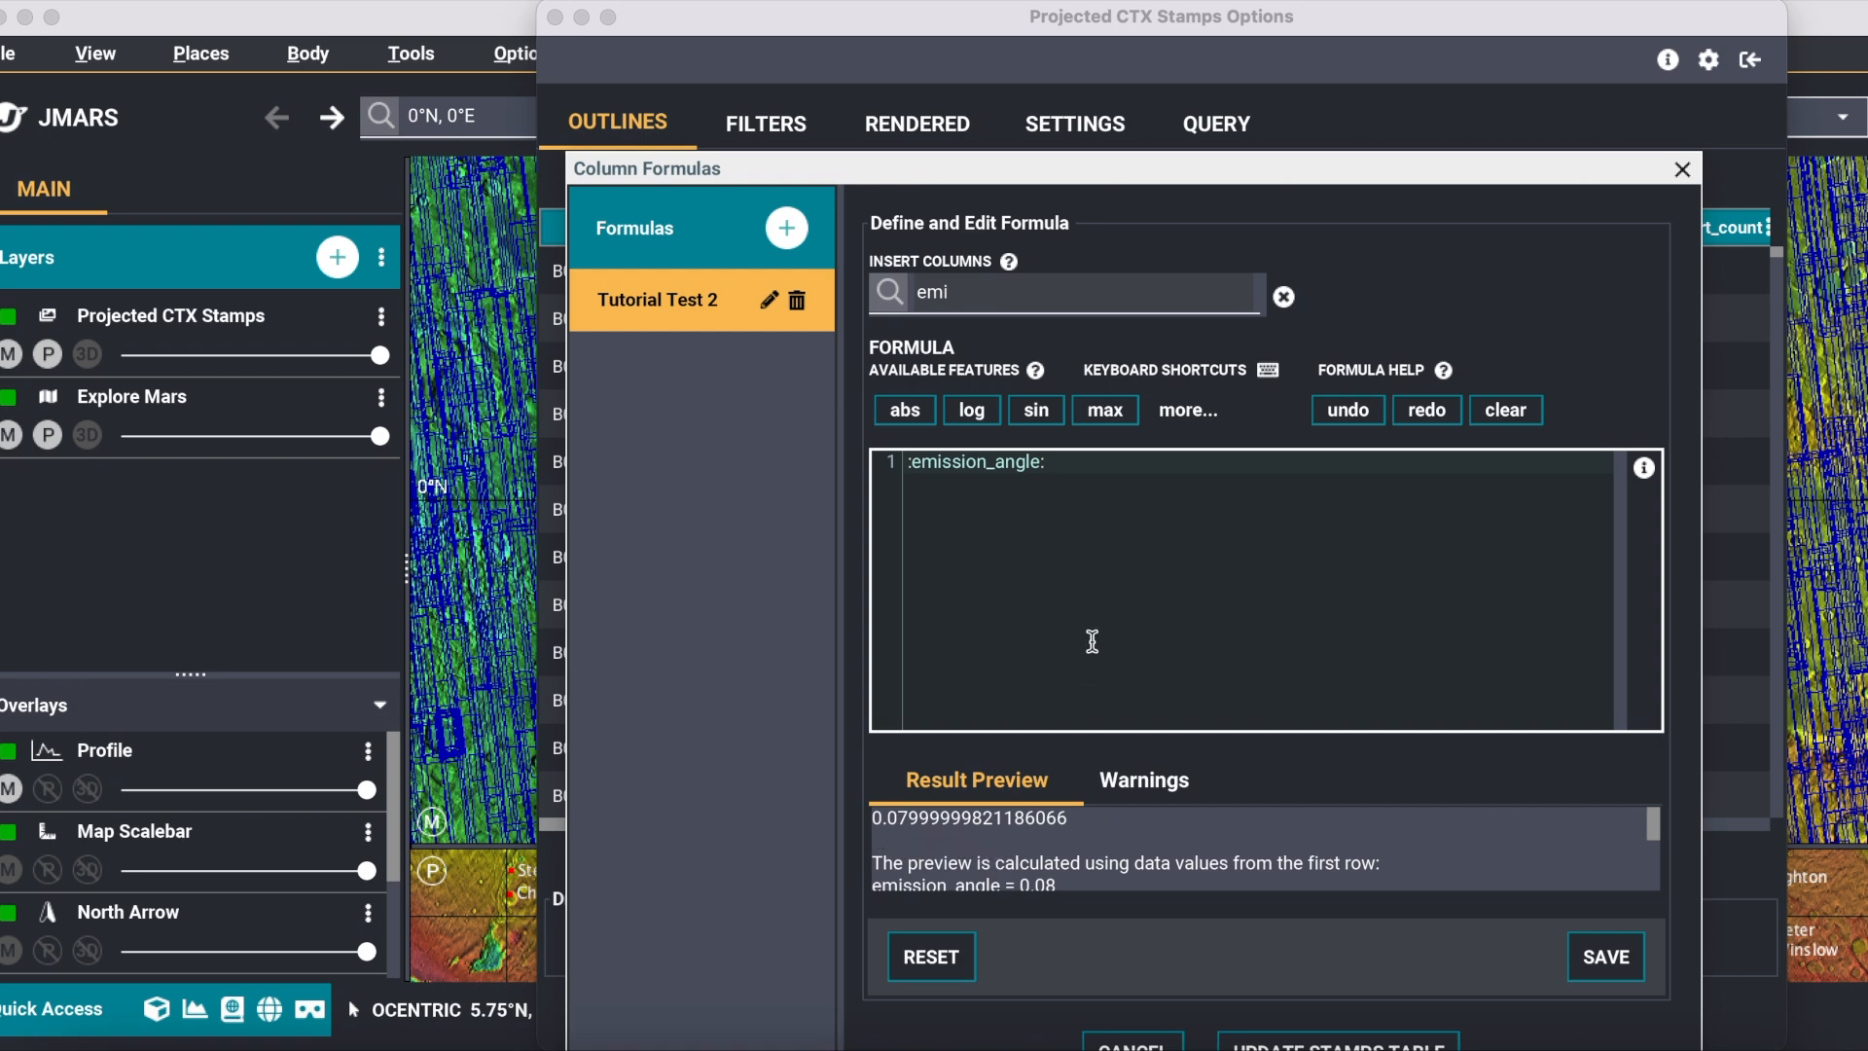
Add +3 after :emission_angle: in the formula and check its warnings and result preview.
{"action": "left_click", "coordinate": [1115, 469]}
{"action": "type", "text": "+"}
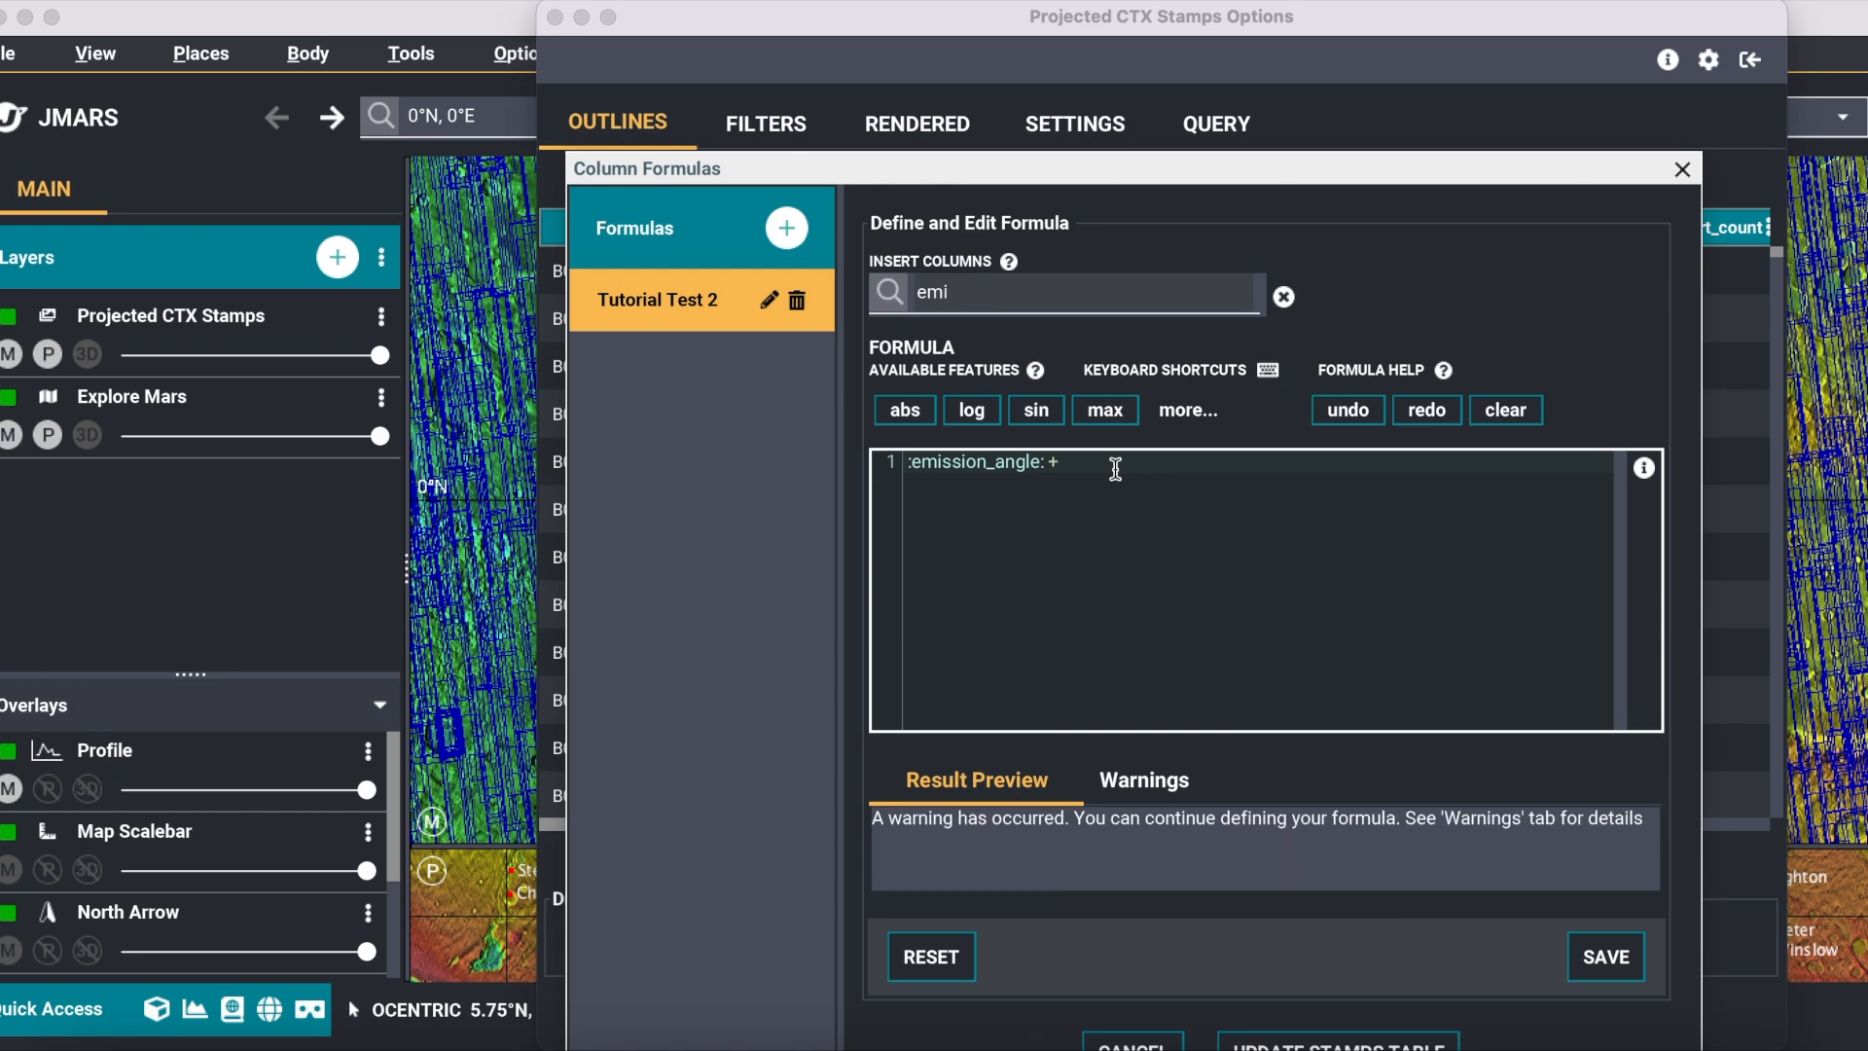
{"action": "type", "text": "3"}
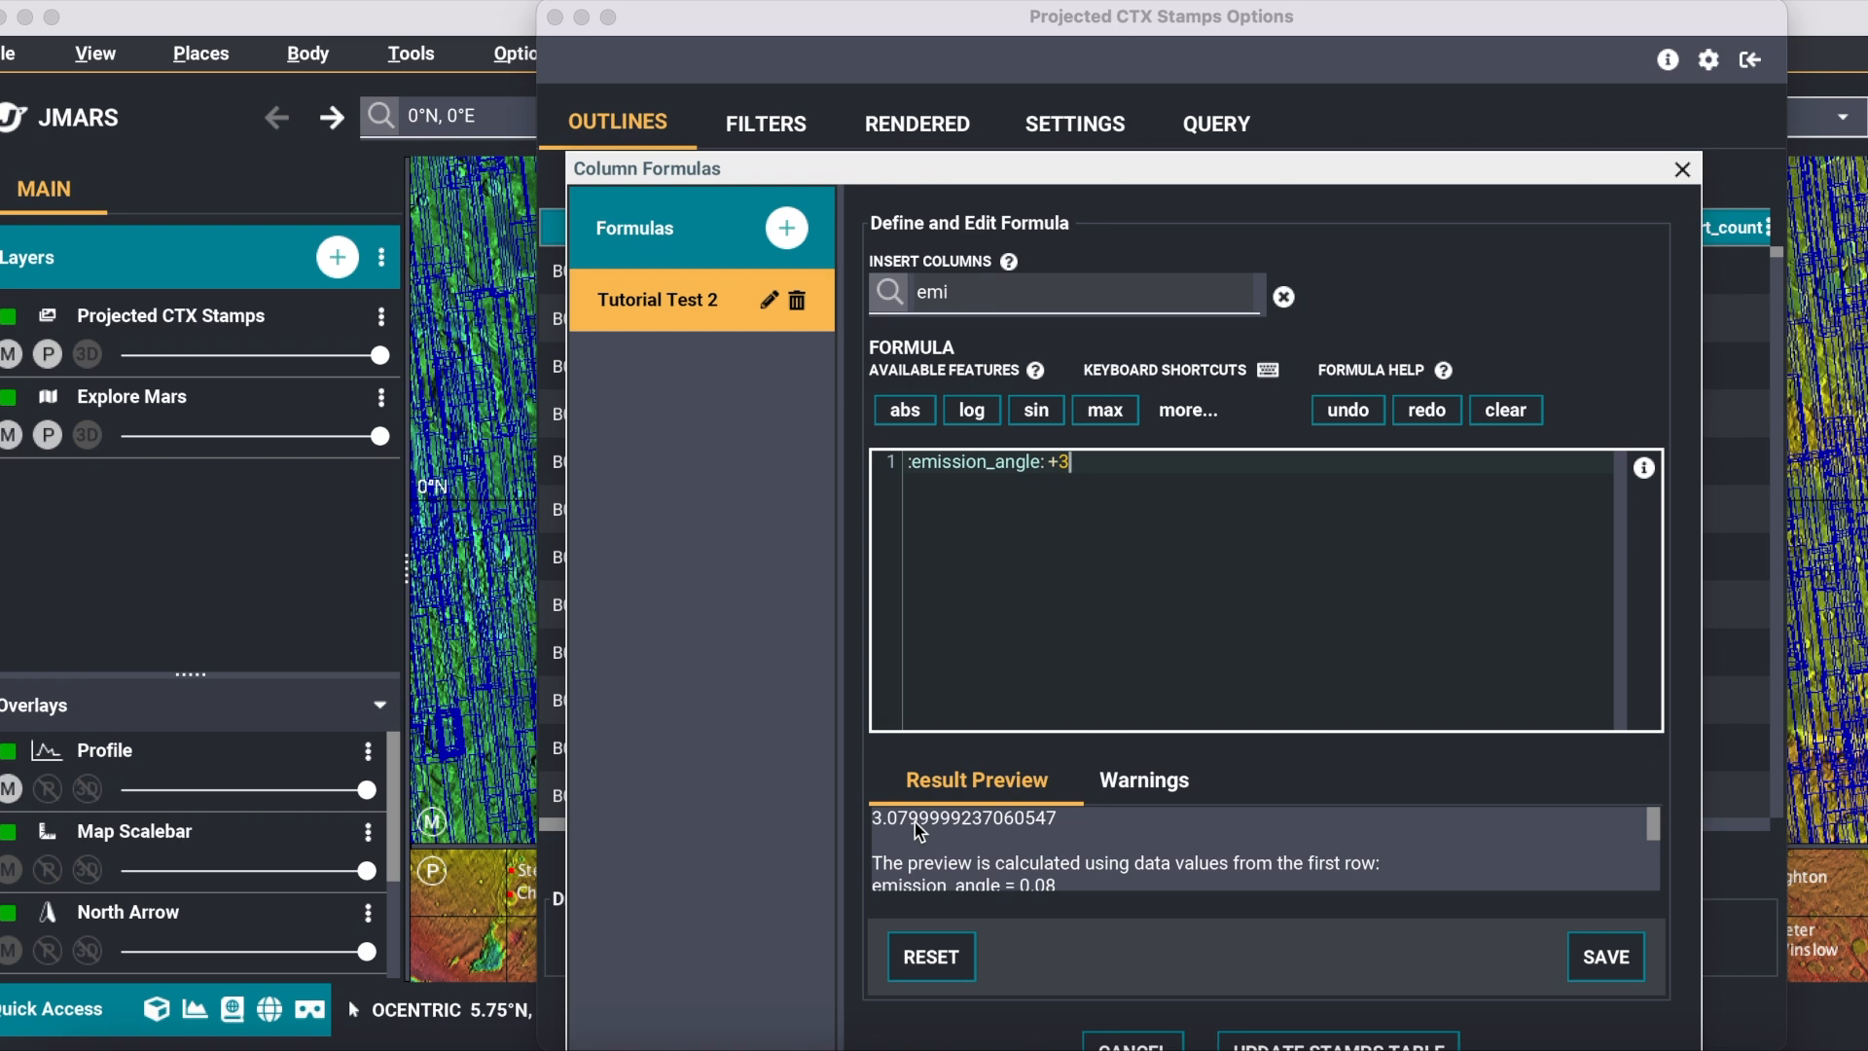
{"action": "left_click", "coordinate": [1172, 786]}
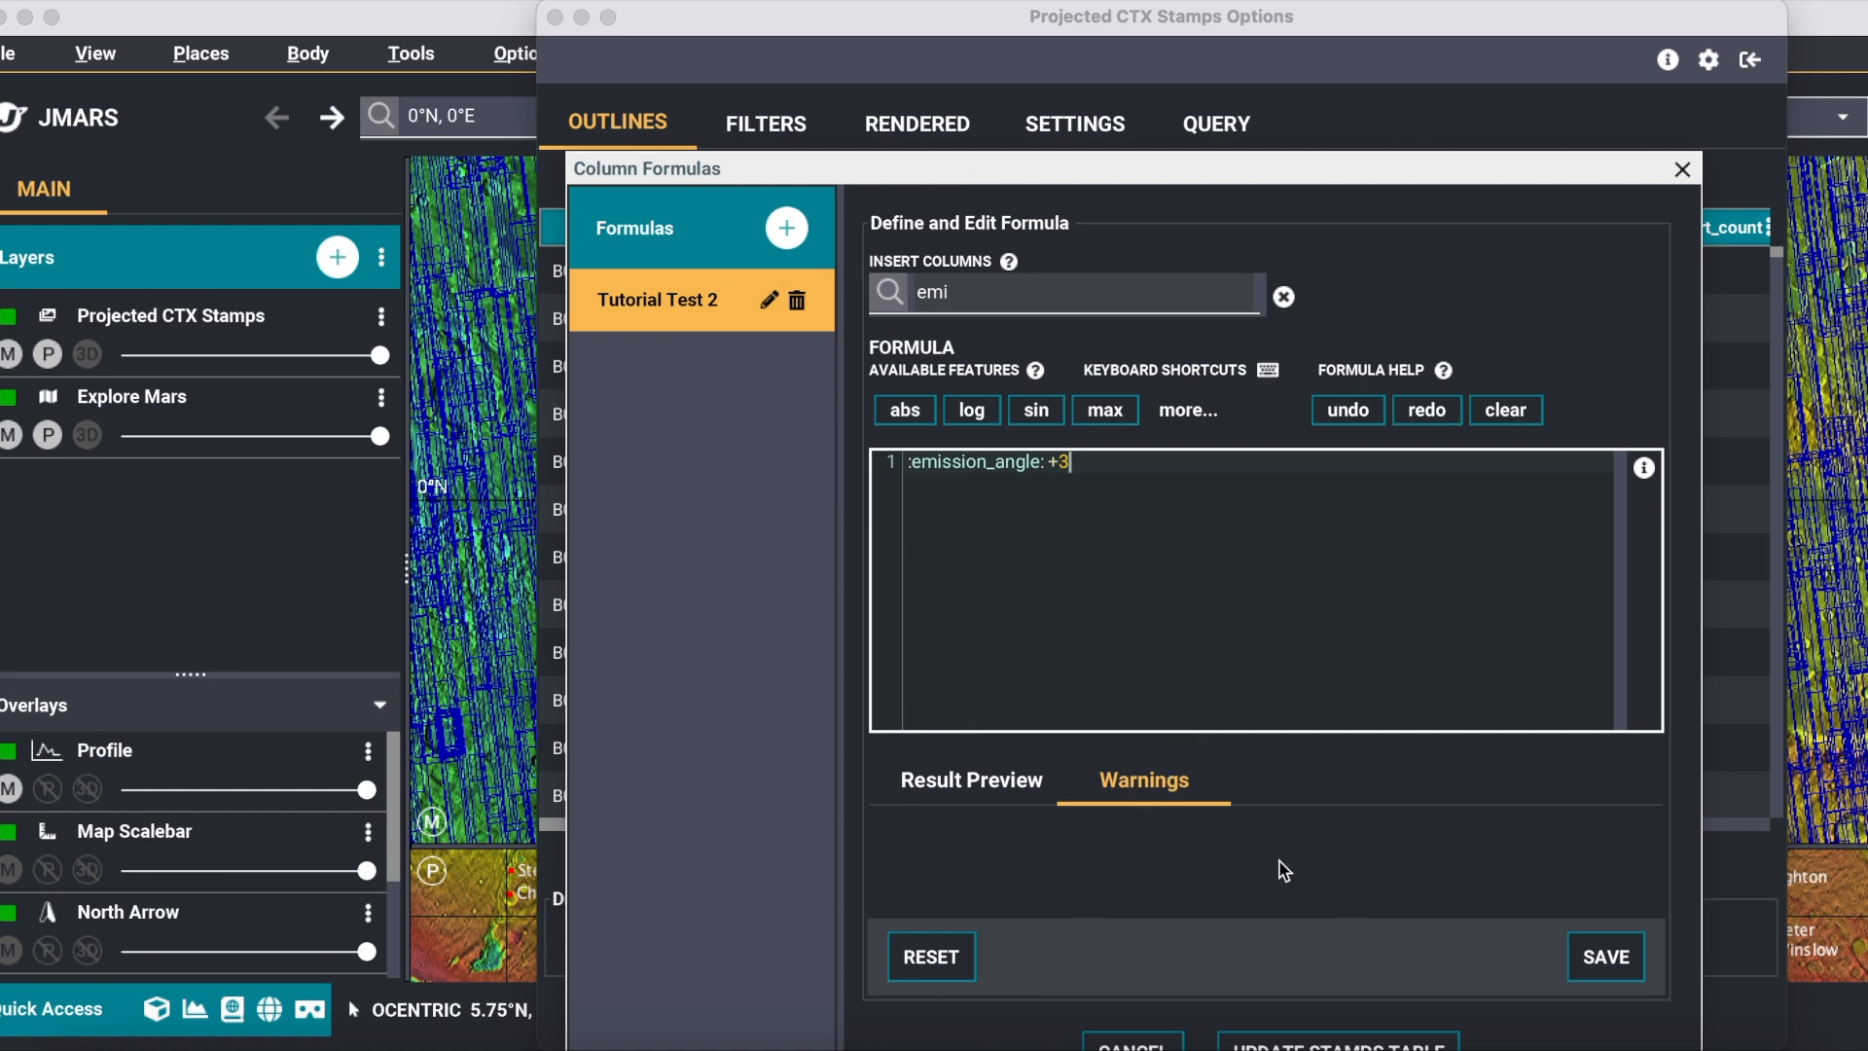
{"action": "left_click", "coordinate": [950, 781]}
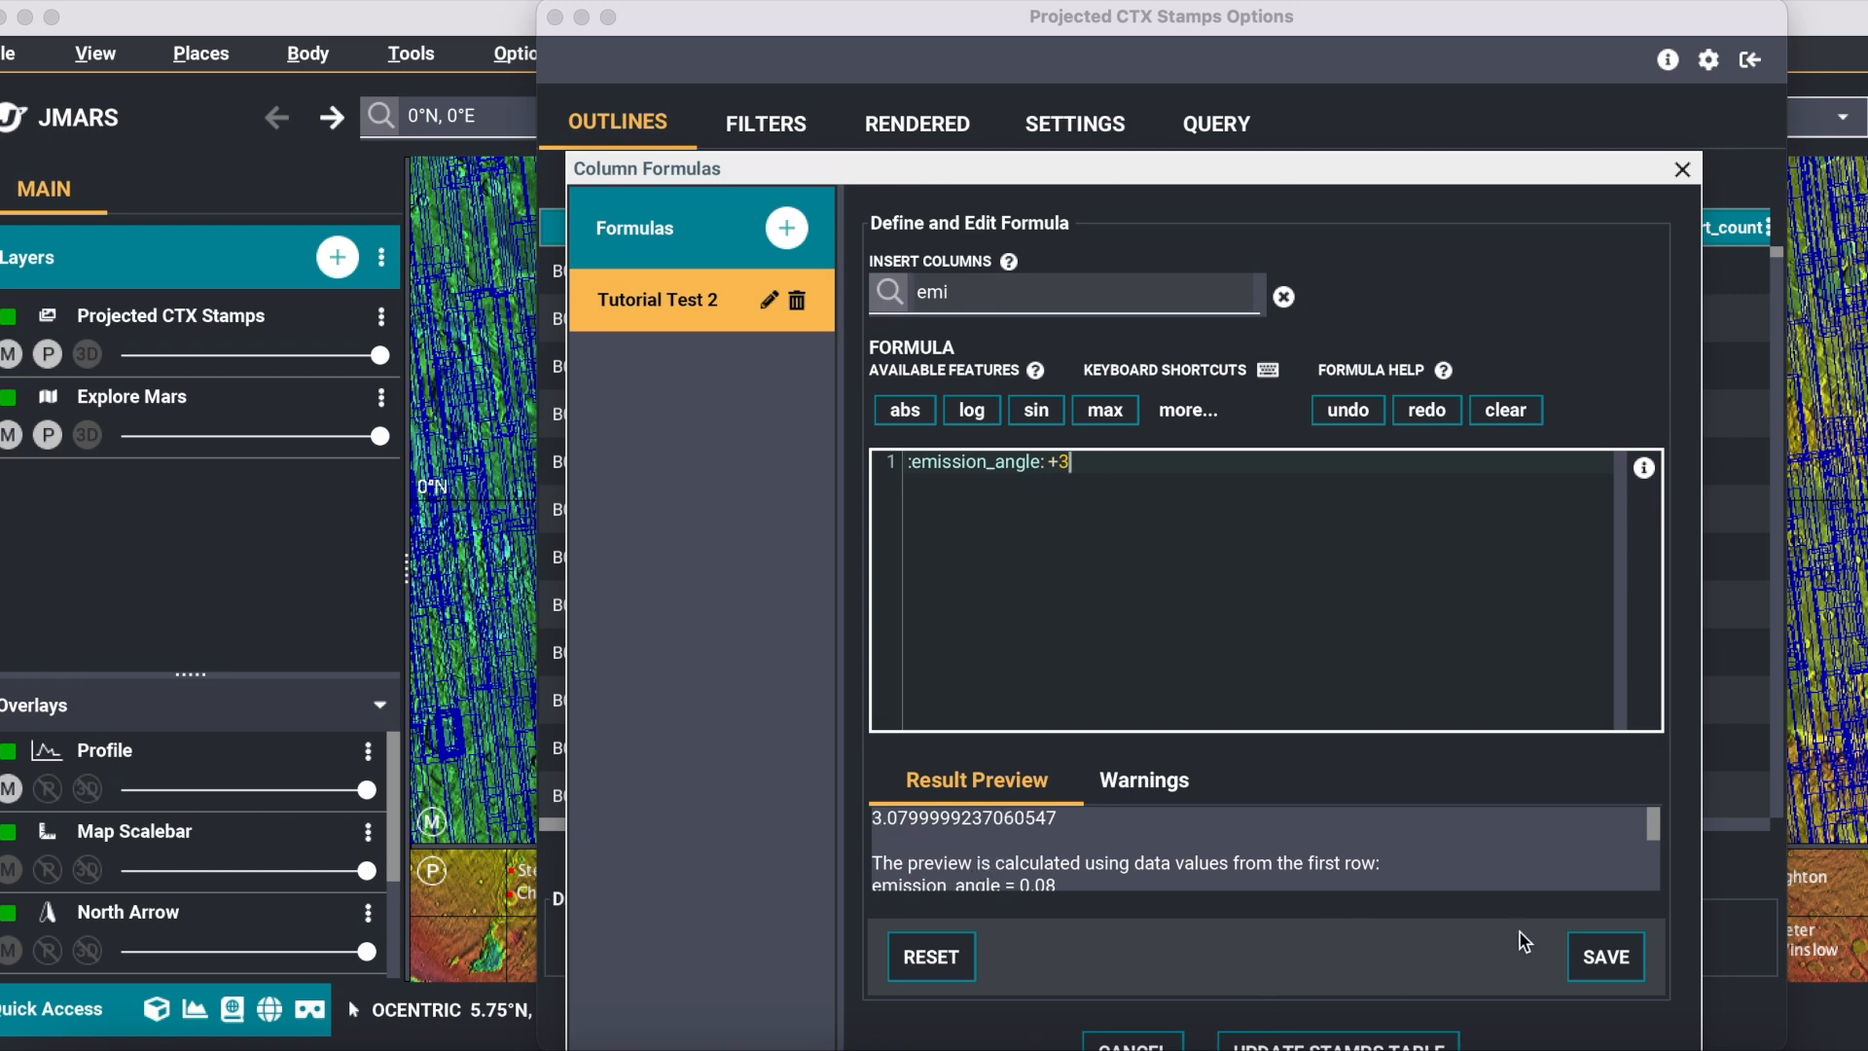
Save the formula and update the stamps table with it, checking the values in the Tutorial Test 2 column.
{"action": "left_click_drag", "start_coordinate": [1404, 158], "coordinate": [1370, 19]}
{"action": "left_click", "coordinate": [1565, 824]}
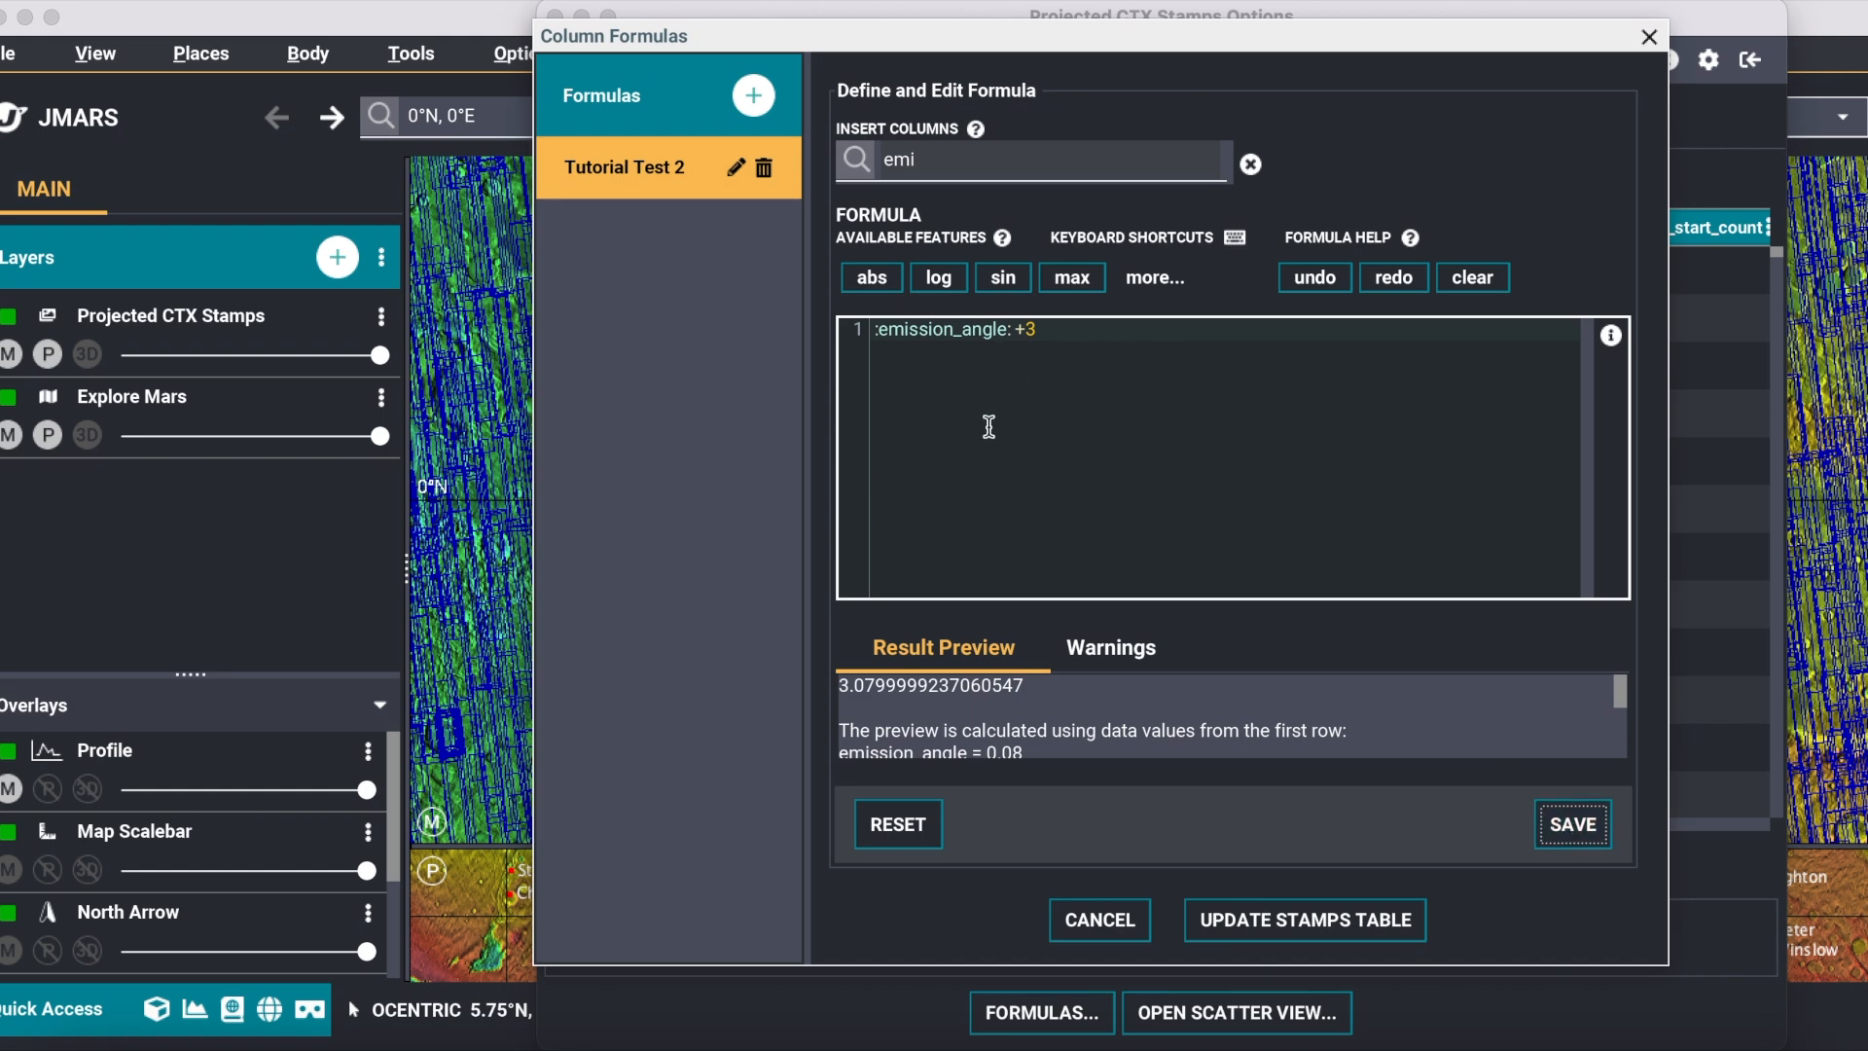
{"action": "left_click", "coordinate": [1296, 936]}
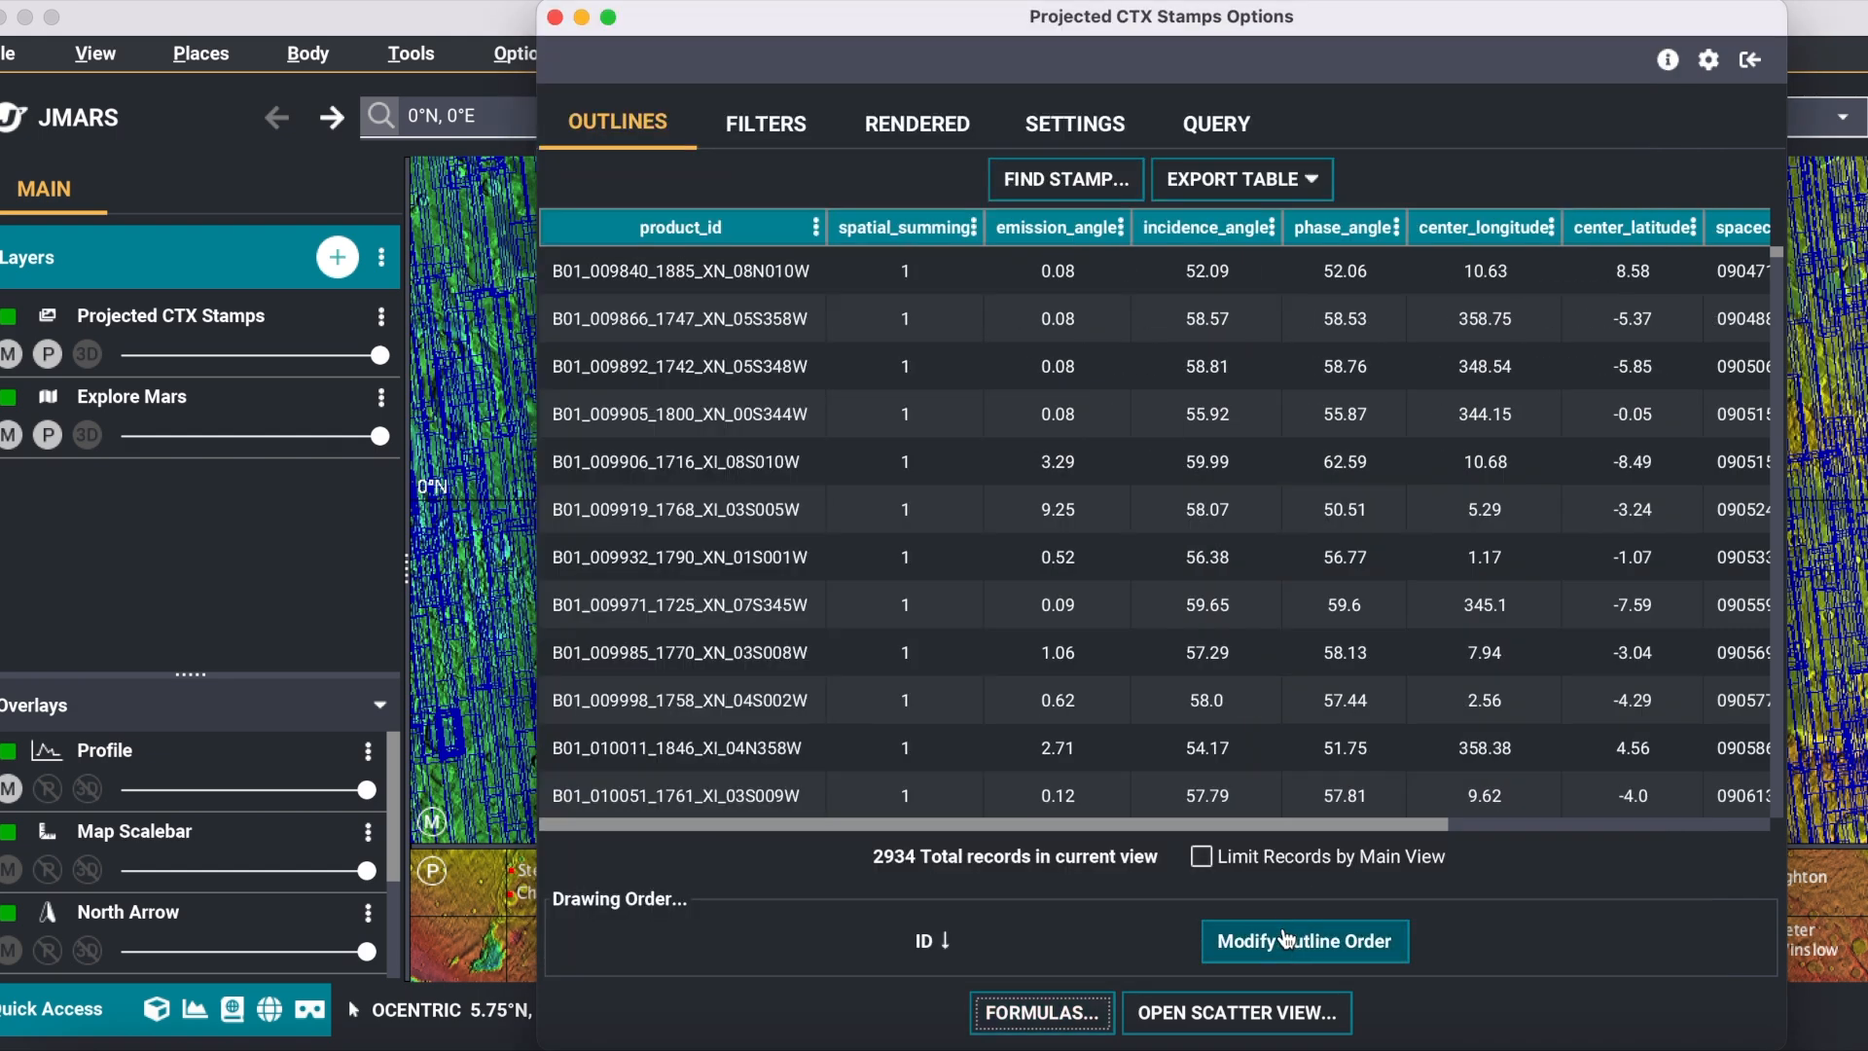
{"action": "left_click_drag", "start_coordinate": [1152, 827], "coordinate": [1600, 835]}
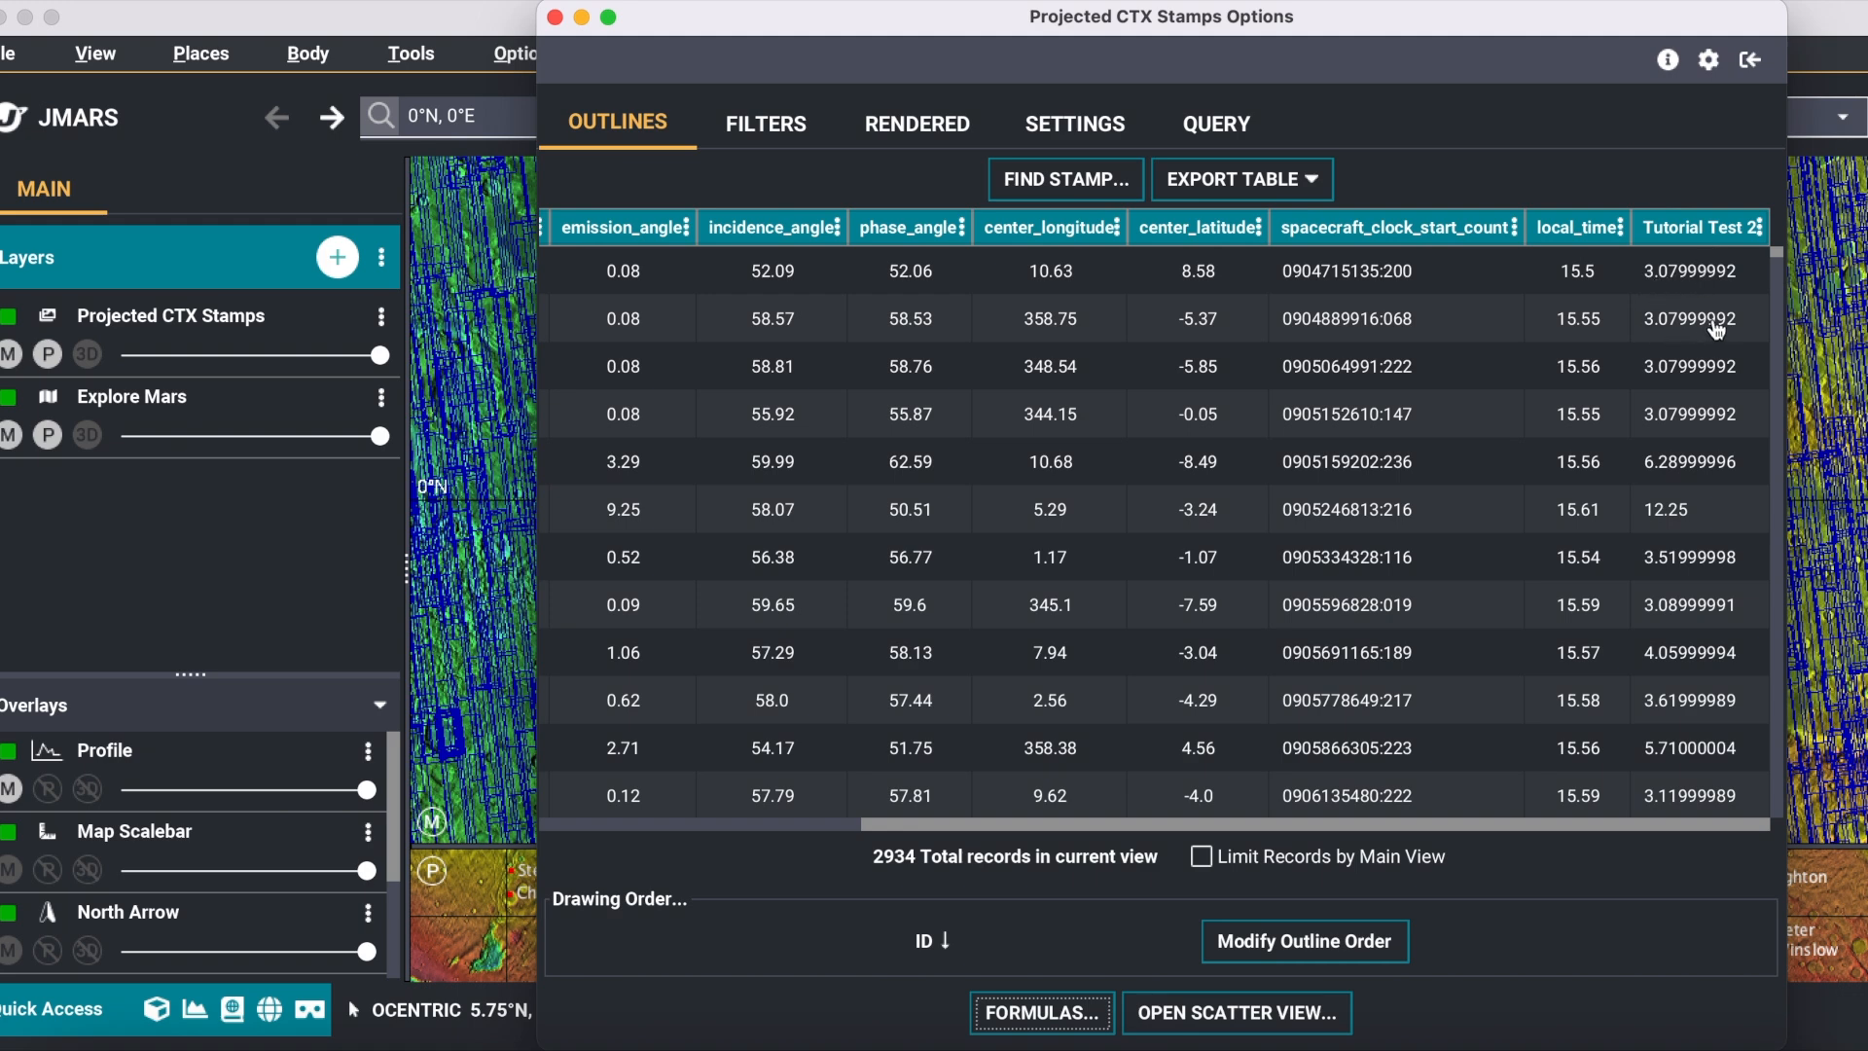
{"action": "mouse_move", "coordinate": [1690, 314]}
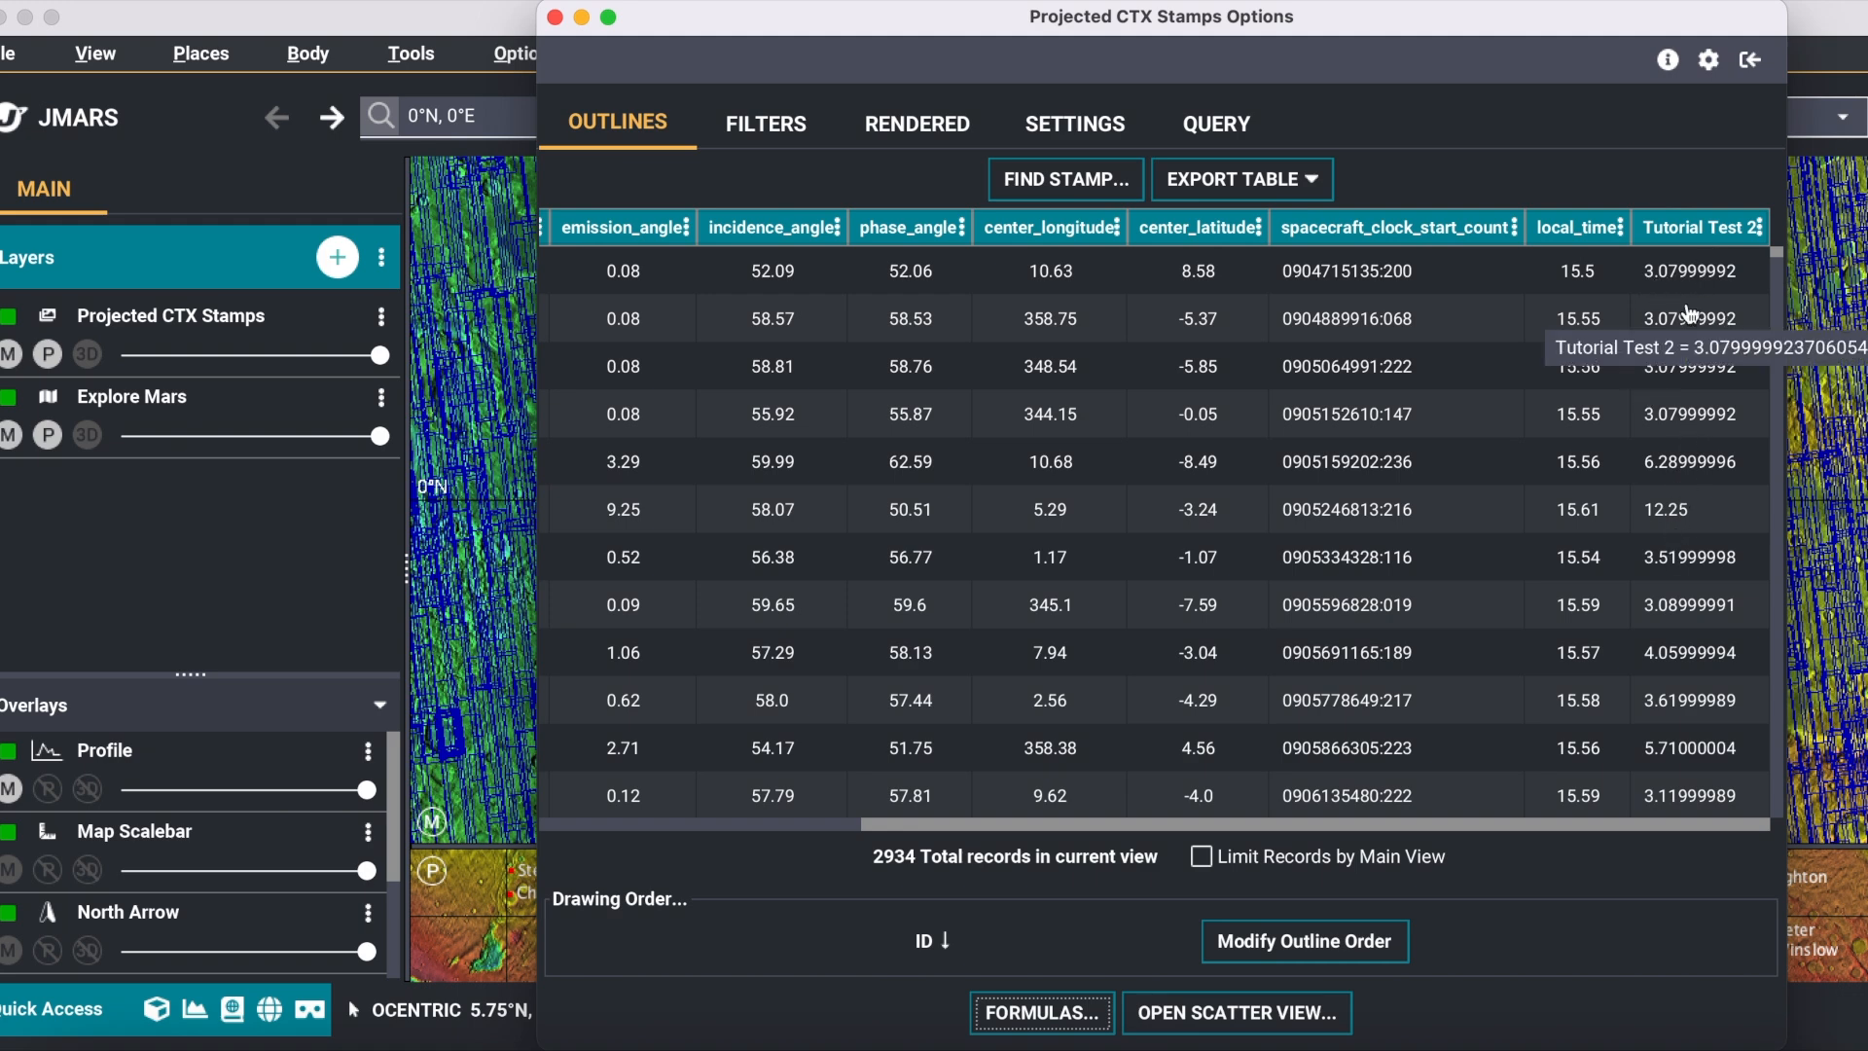